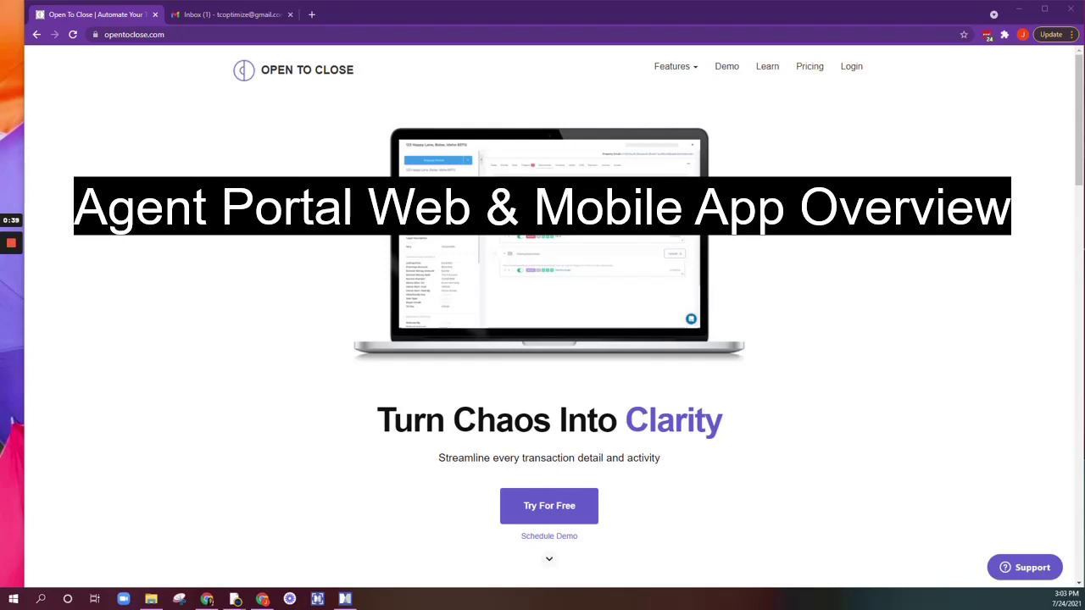
# Switch to Gmail, open the "Your Open To Close account has been created!" email and copy the username.
pyautogui.click(241, 14)
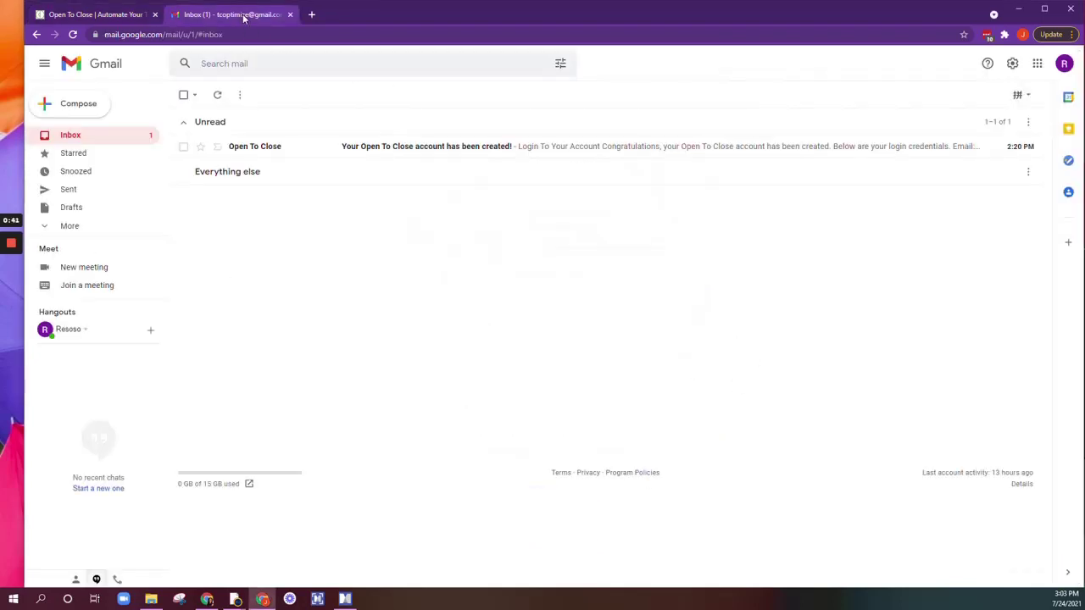
pyautogui.click(389, 150)
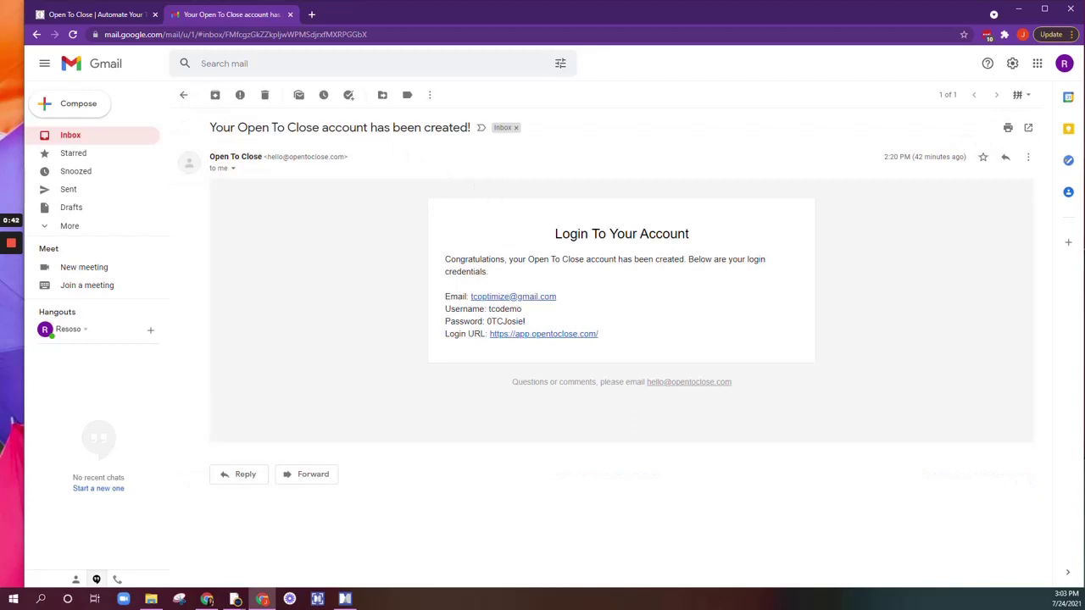
pyautogui.doubleClick(509, 310)
pyautogui.click(512, 312)
pyautogui.doubleClick(510, 310)
pyautogui.hotkey('ctrl', 'c')
# Go to the login page from the Open To Close website and replace the prefilled username with the copied one.
pyautogui.click(131, 17)
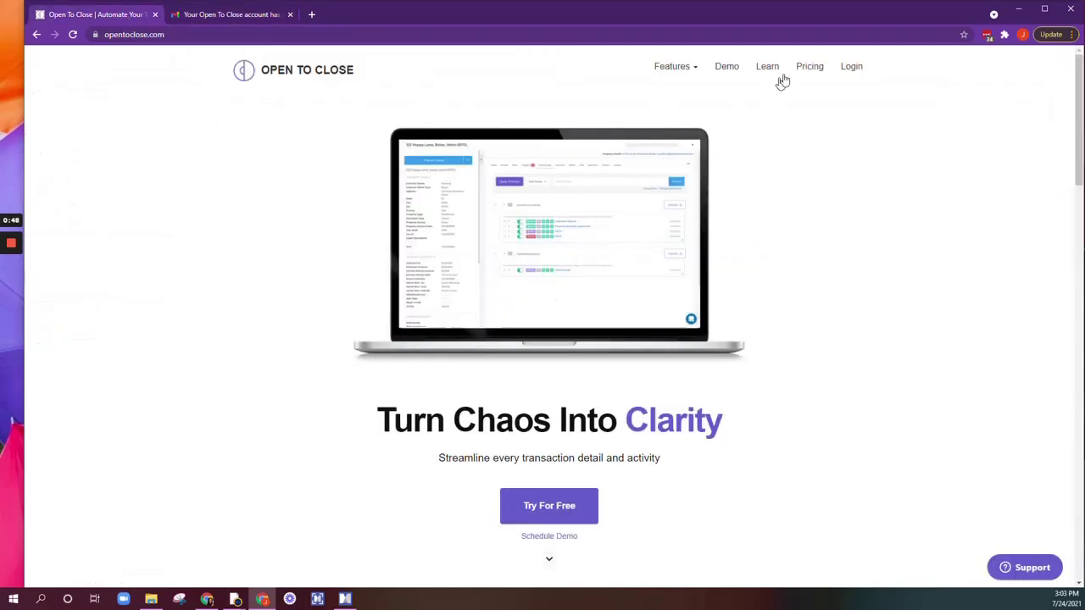
pyautogui.click(850, 67)
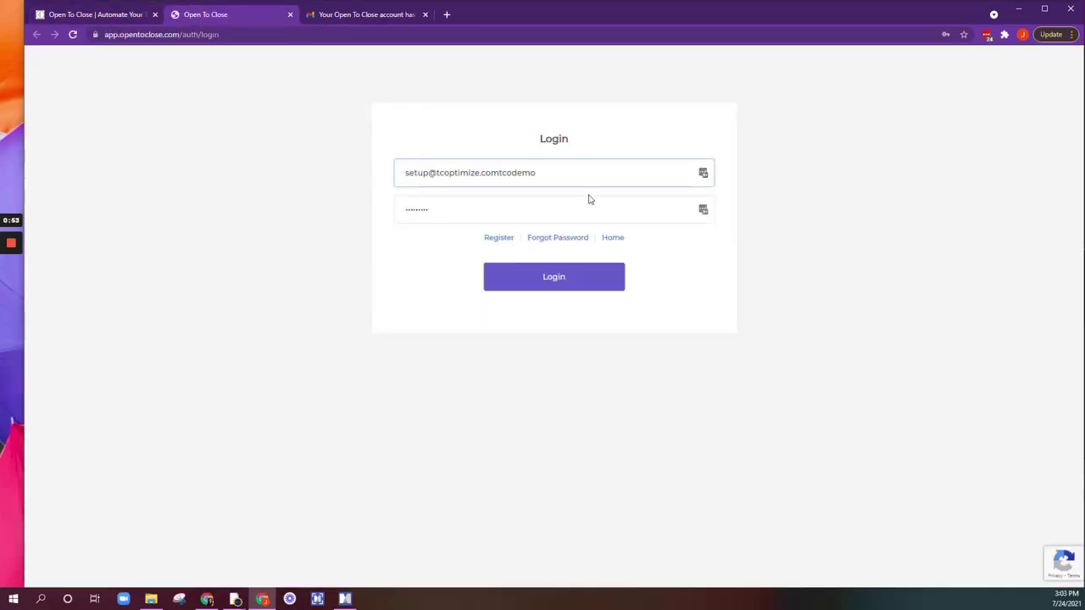
pyautogui.moveTo(577, 175); pyautogui.dragTo(398, 173)
pyautogui.hotkey('ctrl', 'v')
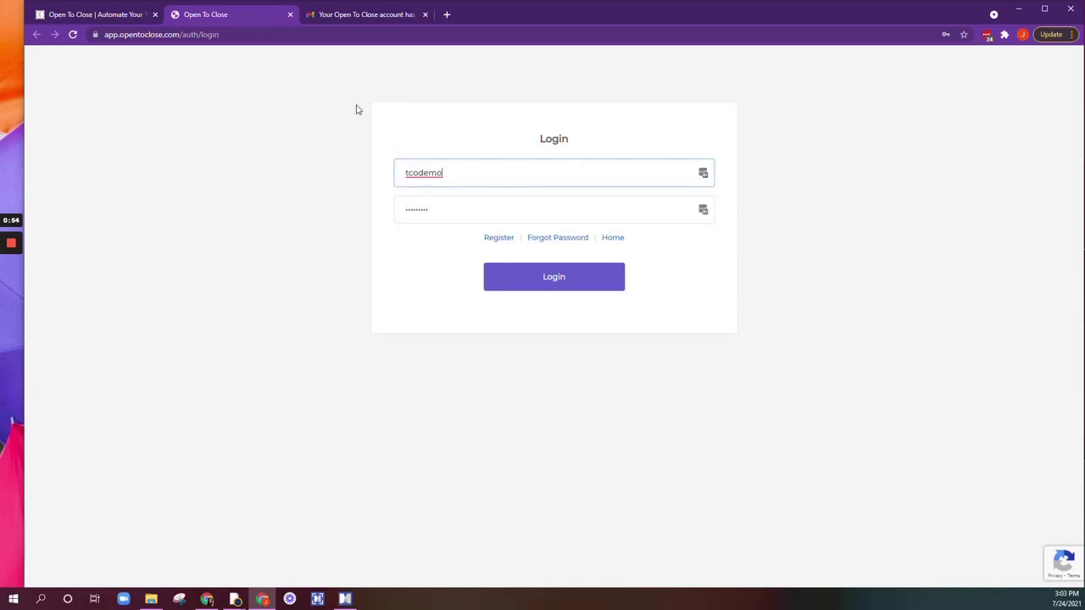
# Copy the account password from the Gmail message, paste it into the login form's password field and log in.
pyautogui.click(100, 18)
pyautogui.click(324, 25)
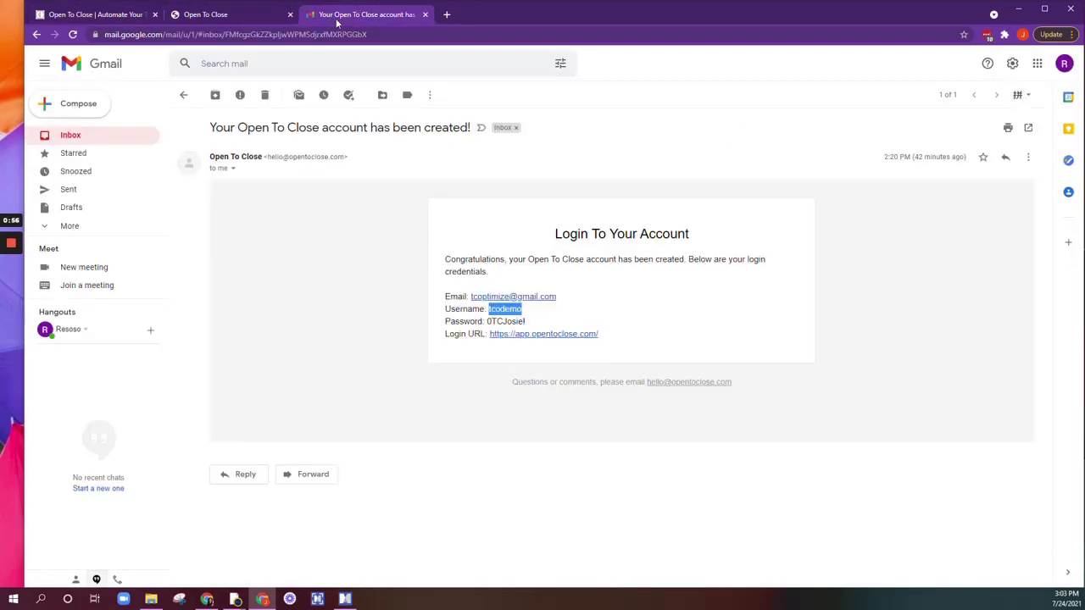
pyautogui.moveTo(526, 322); pyautogui.dragTo(488, 321)
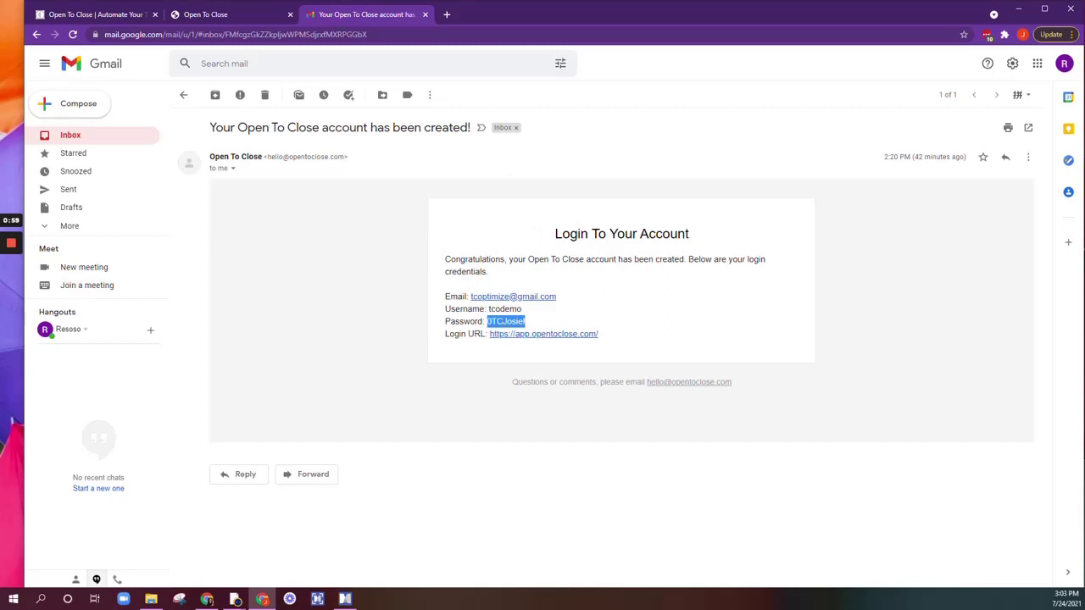
pyautogui.click(211, 14)
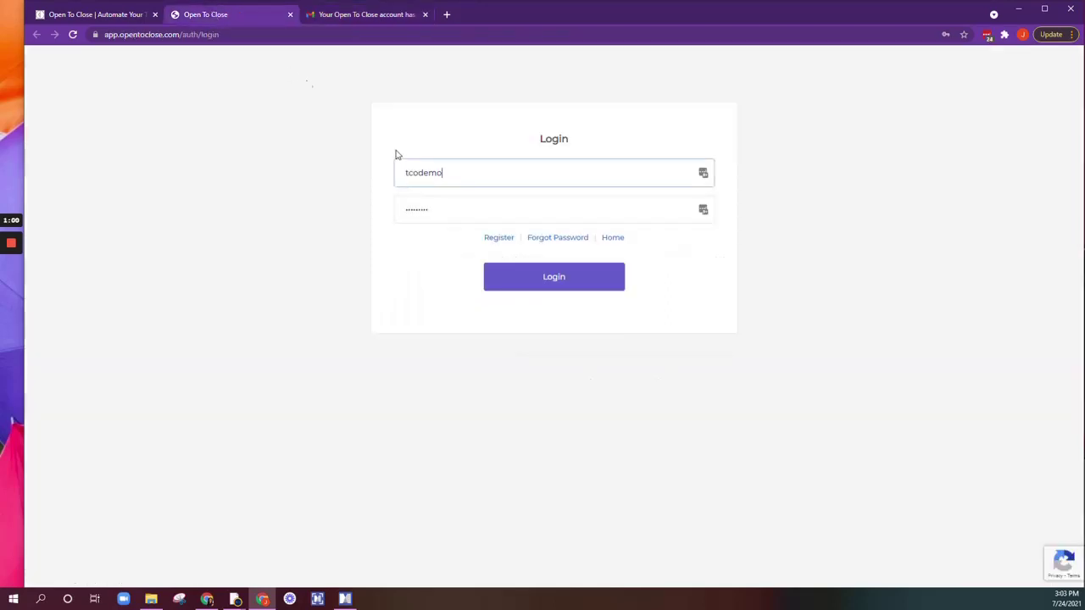
pyautogui.press('Tab')
pyautogui.hotkey('ctrl', 'v')
pyautogui.click(536, 280)
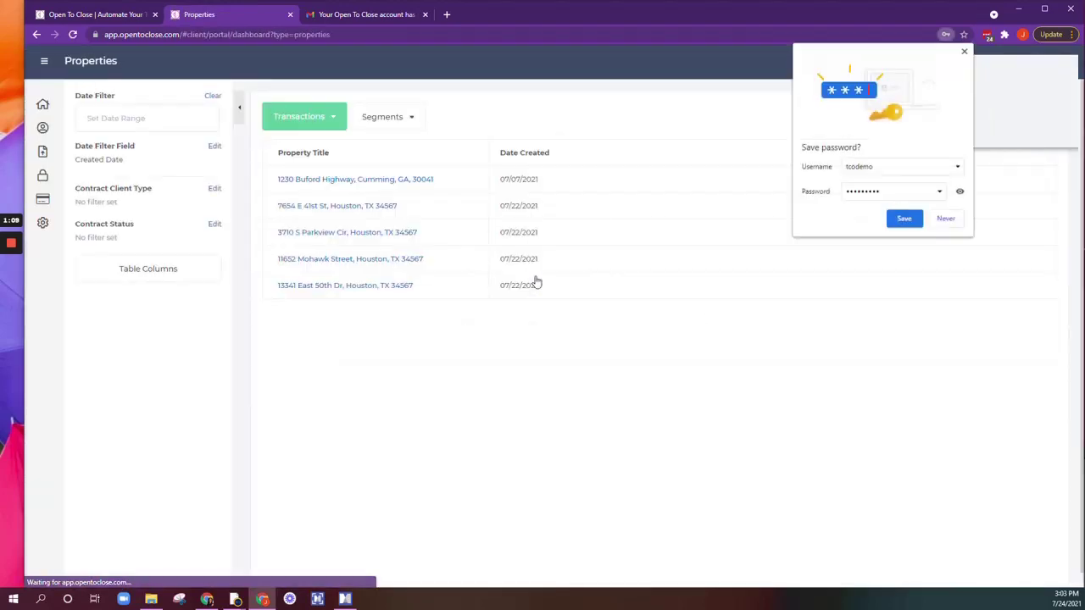
# Save the login credentials in both the browser's password manager and LastPass.
pyautogui.click(904, 219)
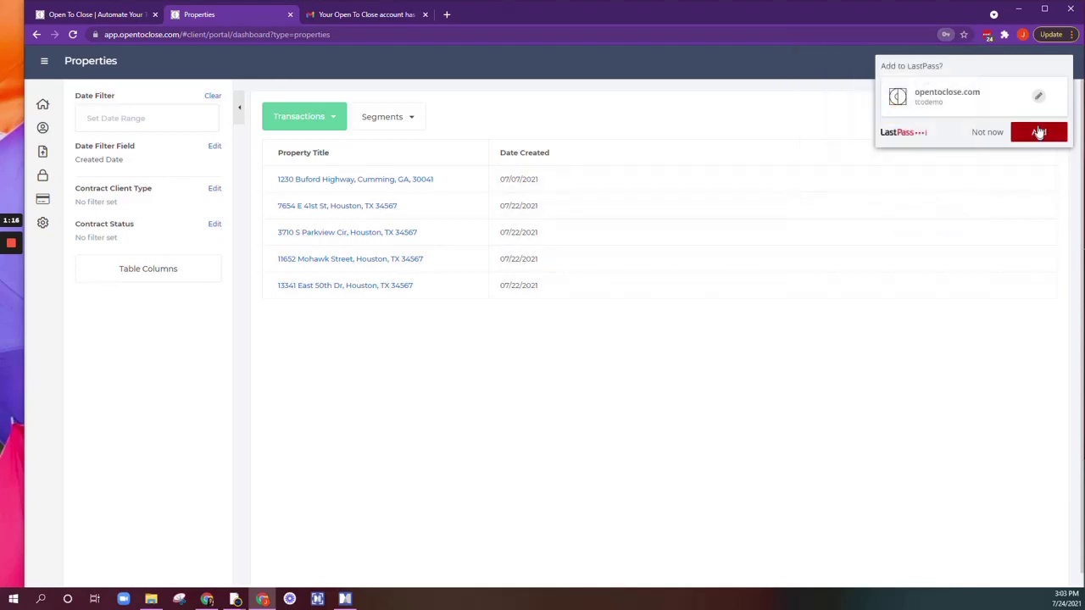
pyautogui.click(1037, 132)
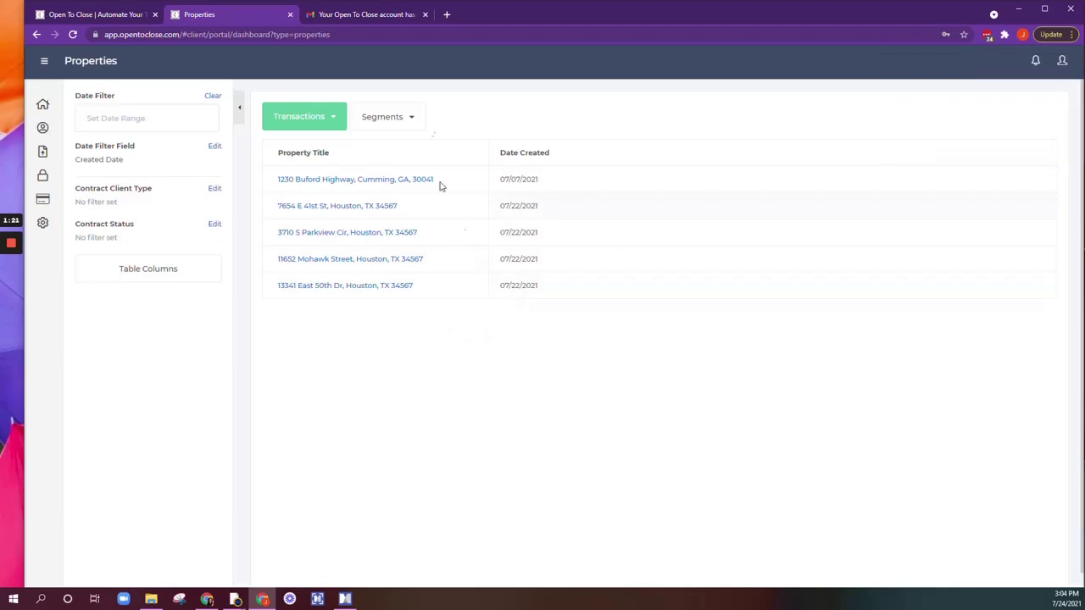
pyautogui.click(365, 16)
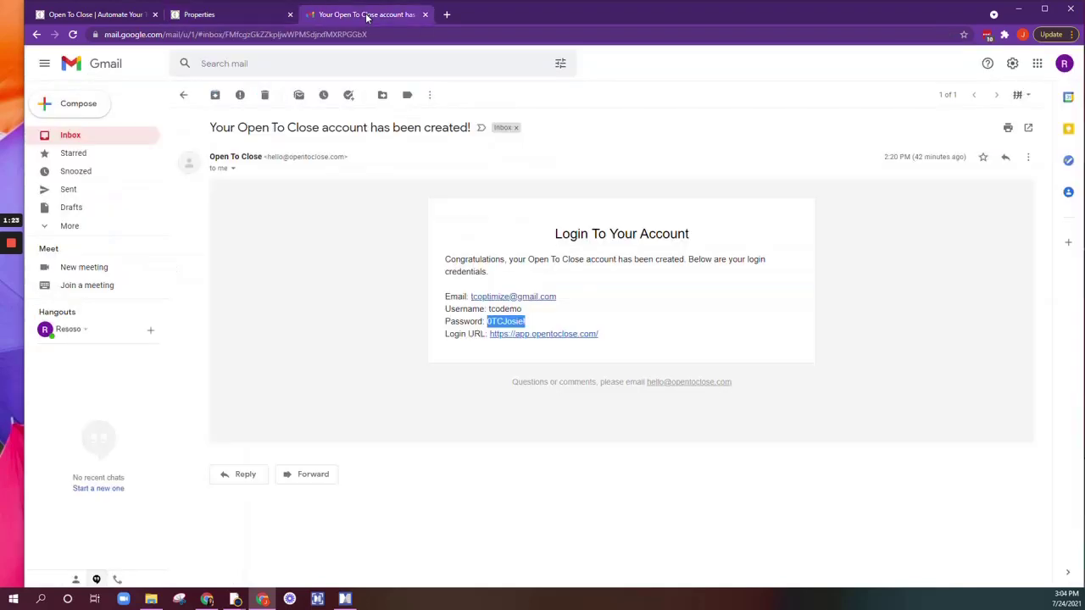
pyautogui.click(226, 15)
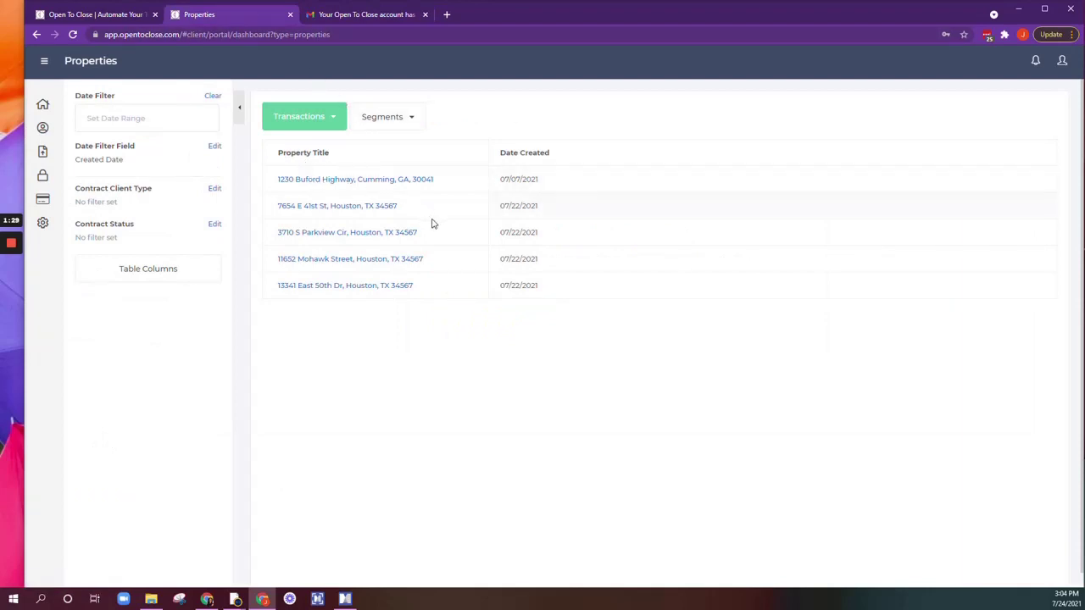
# Log out of the portal and log back in using the browser's saved username and password.
pyautogui.click(1063, 64)
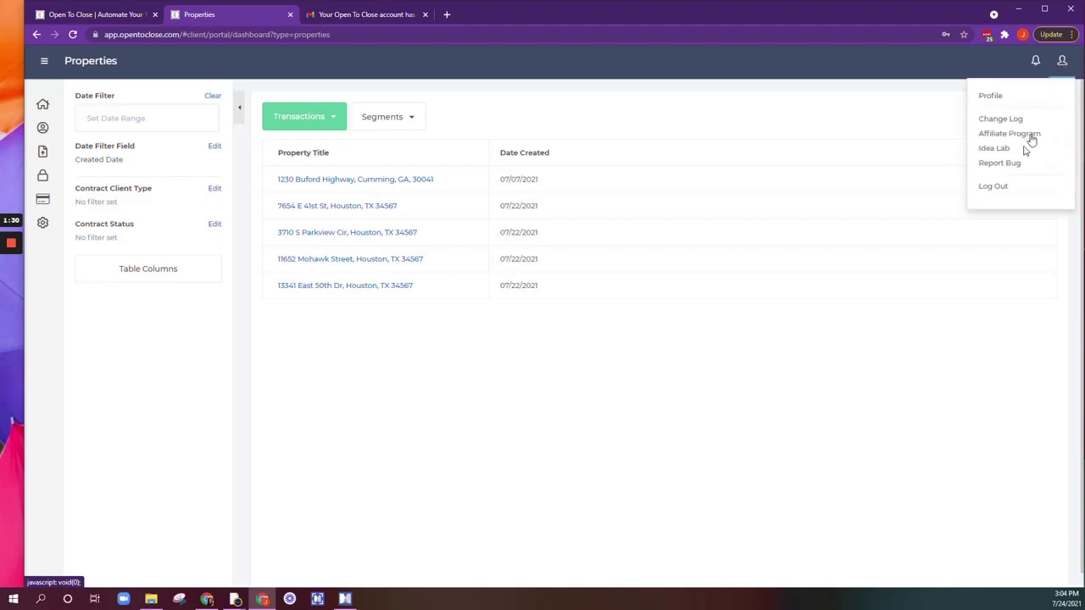
pyautogui.click(992, 185)
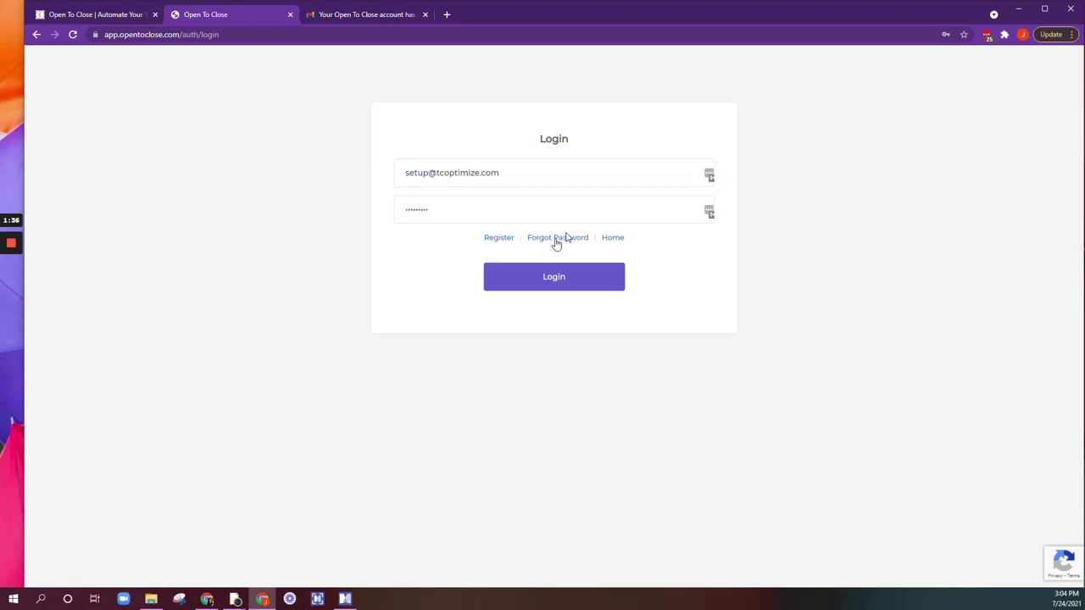
pyautogui.moveTo(502, 173); pyautogui.dragTo(400, 173)
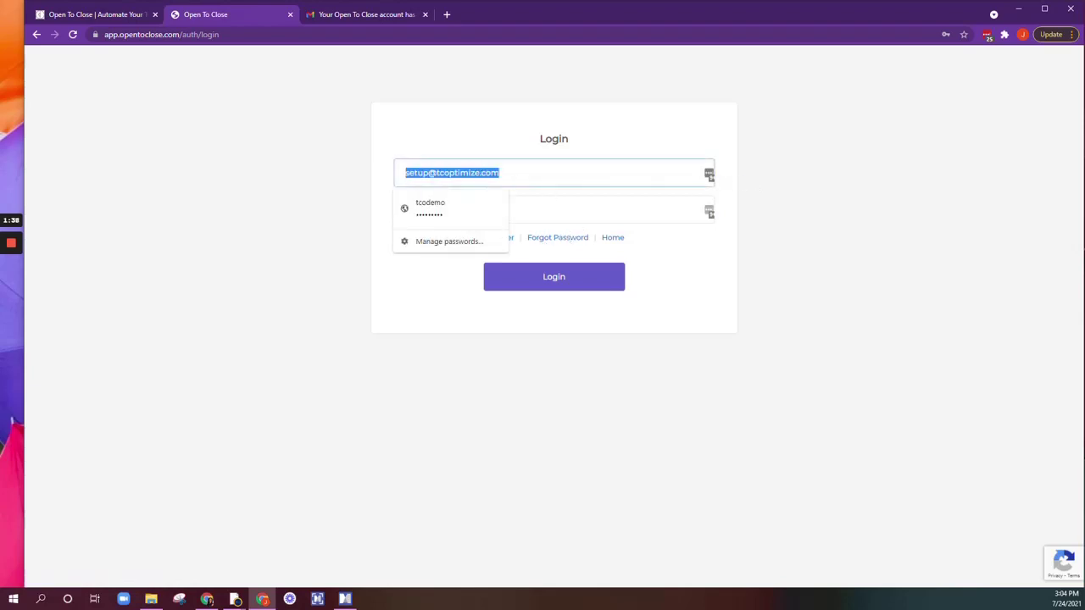
pyautogui.click(453, 211)
pyautogui.click(576, 268)
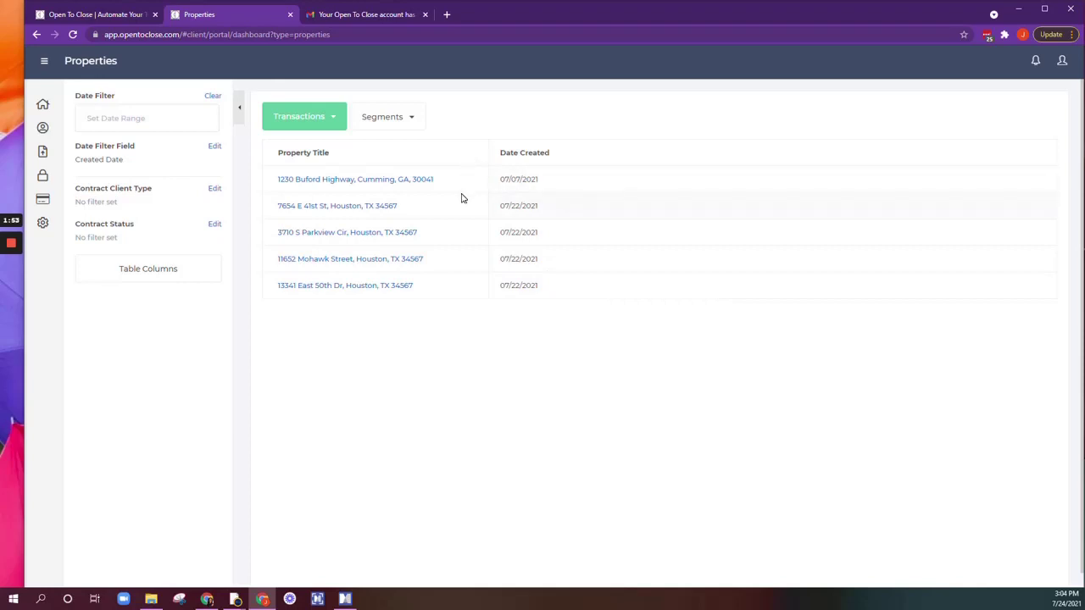
# Review the account's Profile, Security and Billing pages, and return to the property list.
pyautogui.click(1063, 64)
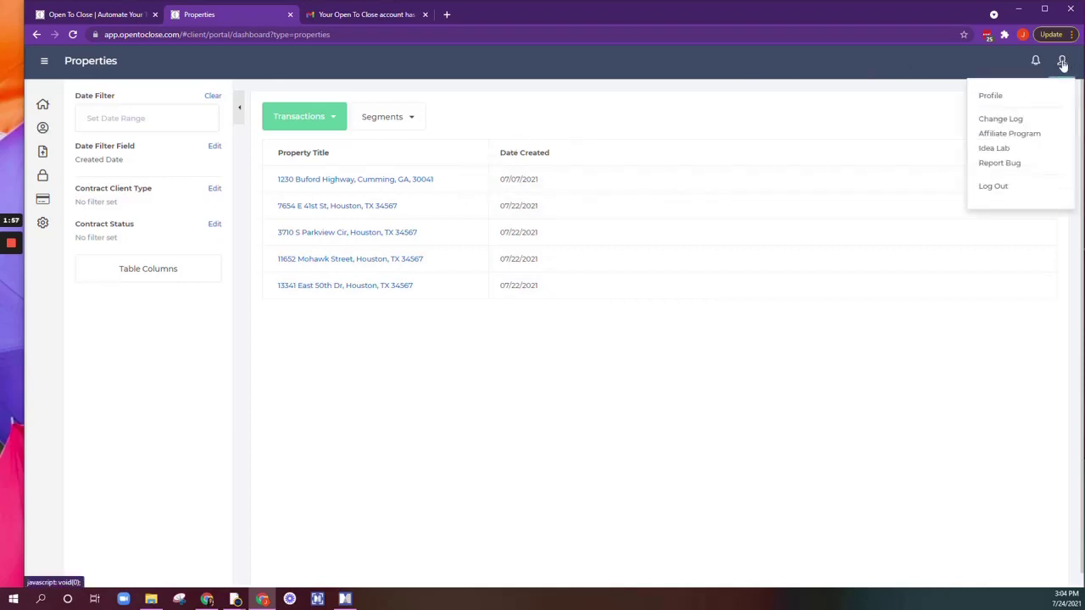
pyautogui.click(992, 96)
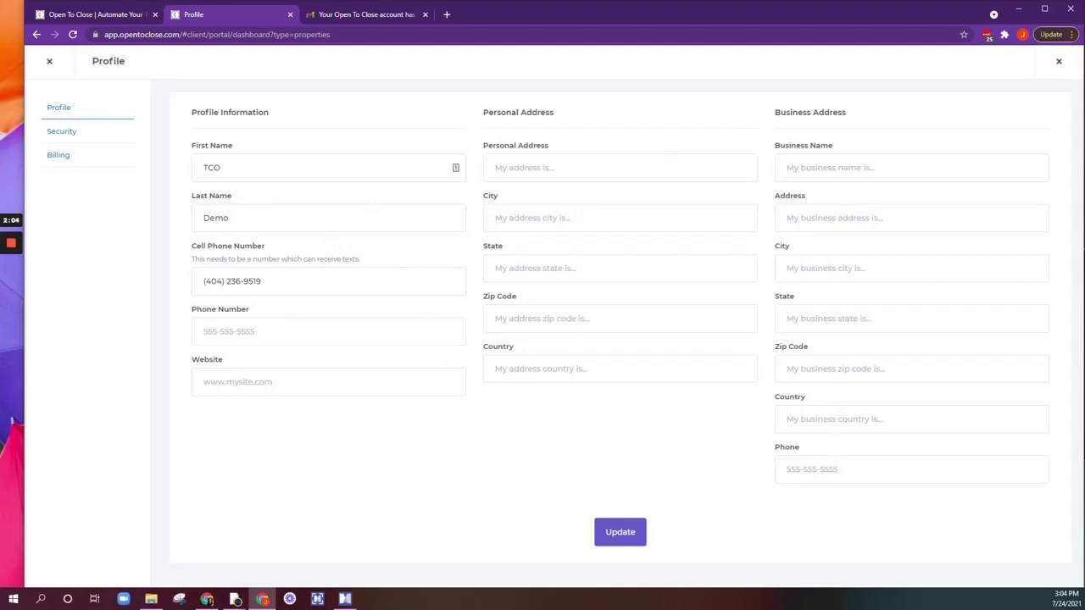
pyautogui.click(74, 134)
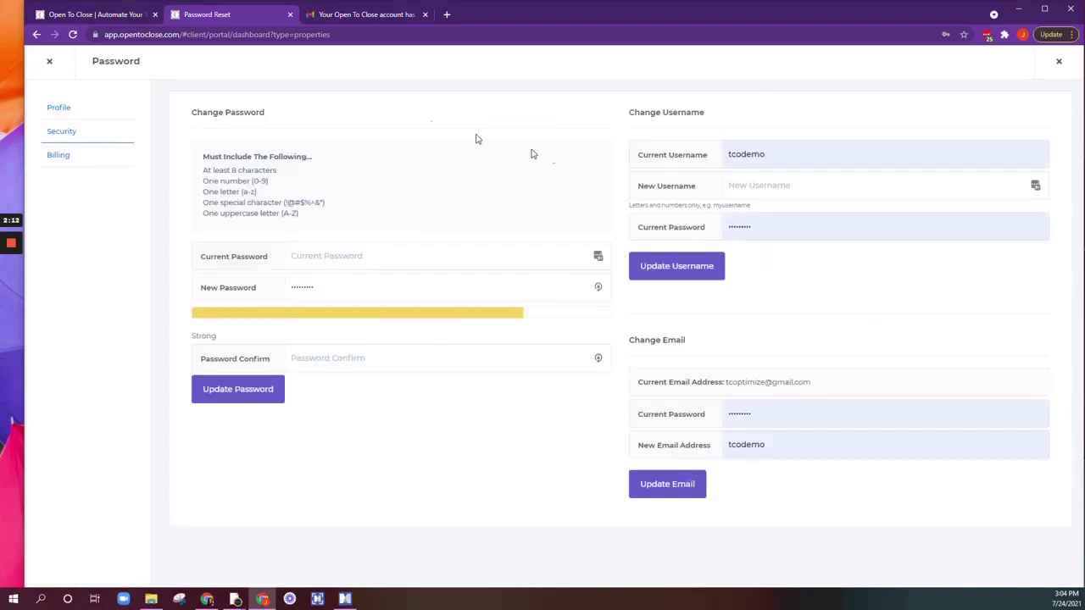
pyautogui.click(60, 157)
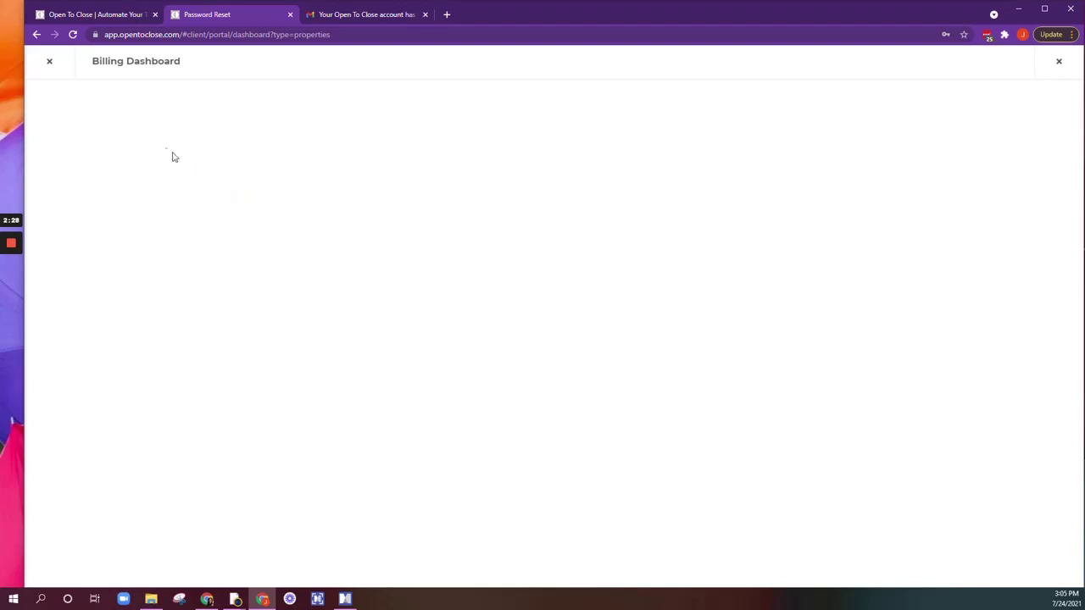
pyautogui.click(49, 62)
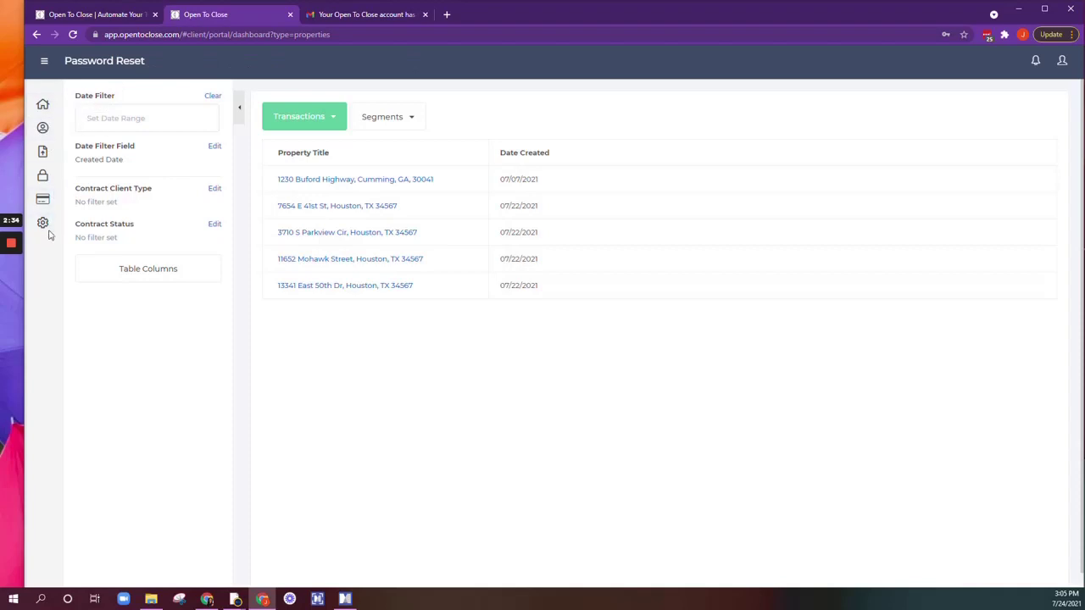
# View the expanded navigation labels, reload the Properties list and collapse the navigation again.
pyautogui.click(45, 63)
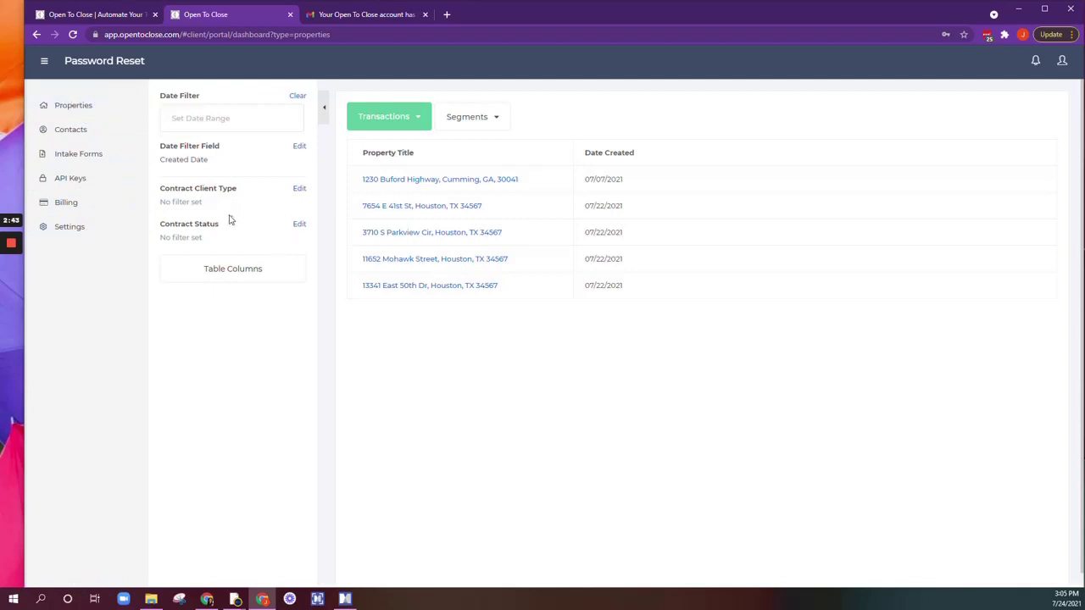
pyautogui.click(83, 107)
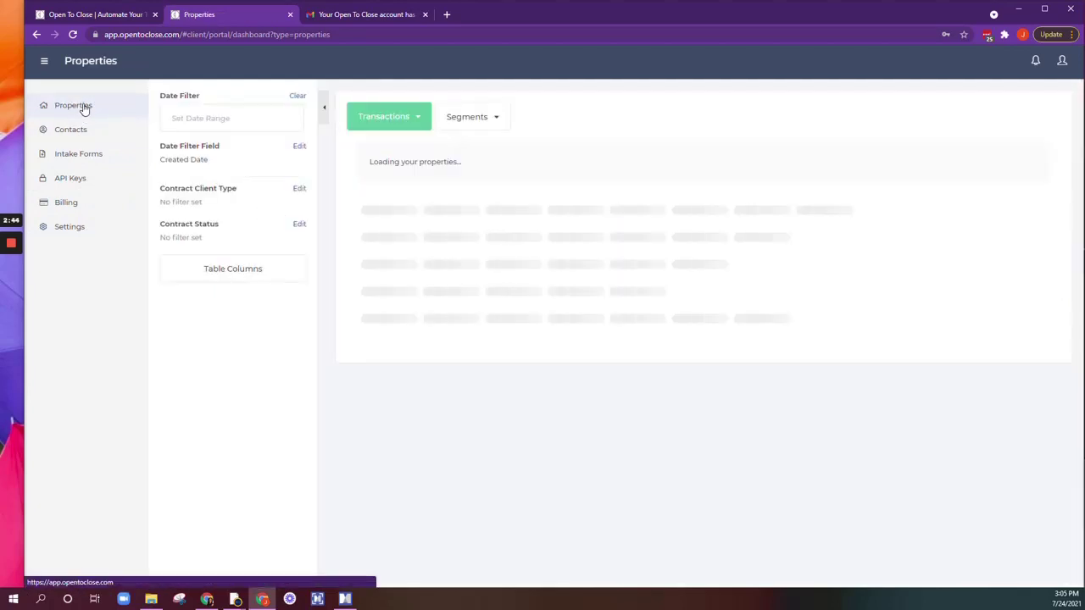
pyautogui.click(44, 61)
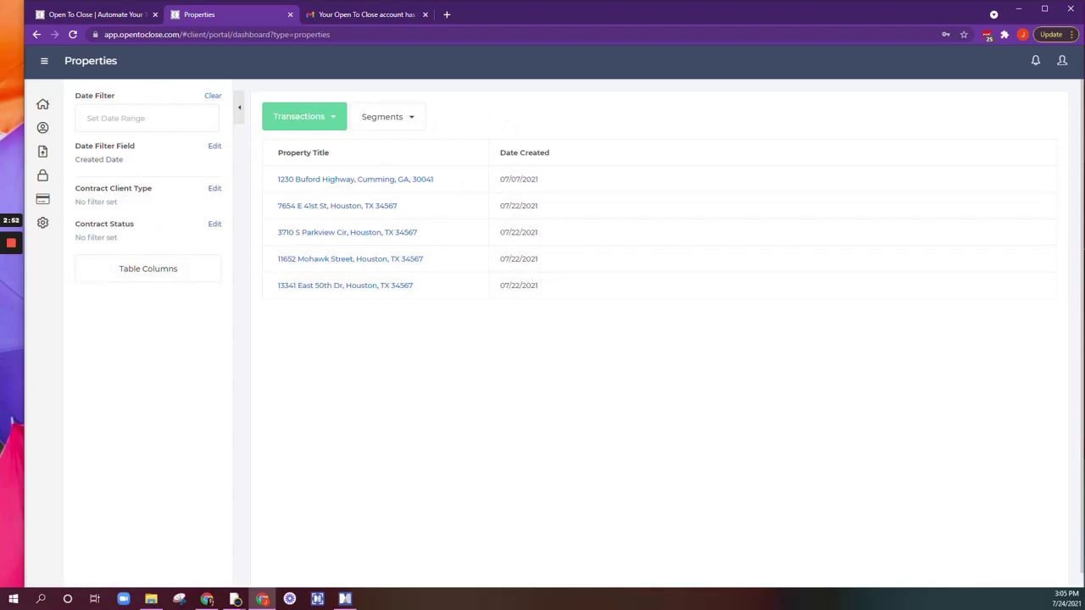
# Filter the property list to the custom date range 07/01/2021 - 07/15/2021.
pyautogui.click(136, 123)
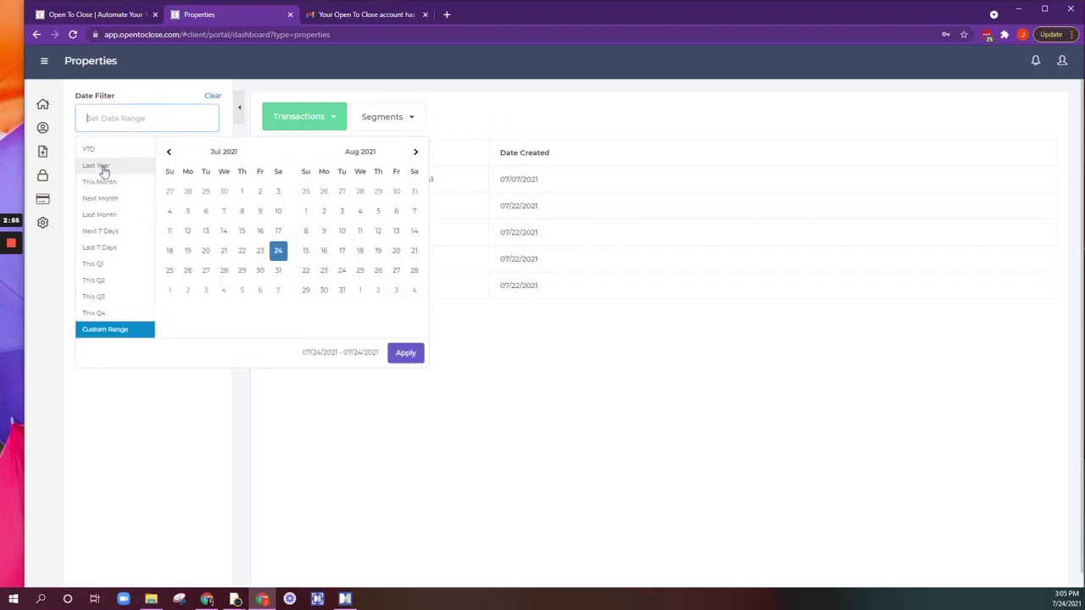
pyautogui.click(204, 425)
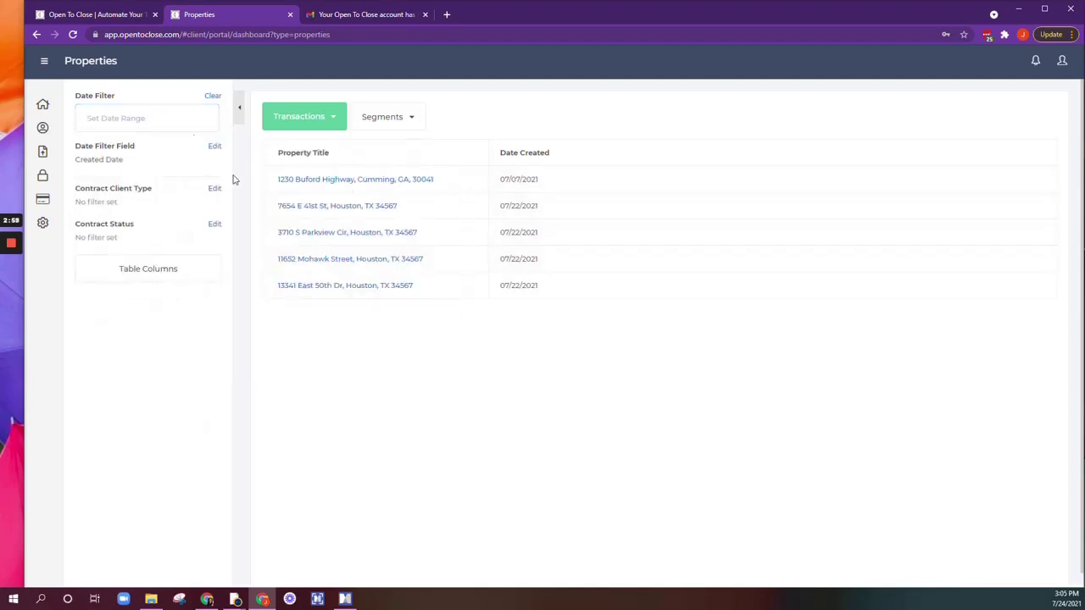
pyautogui.click(146, 119)
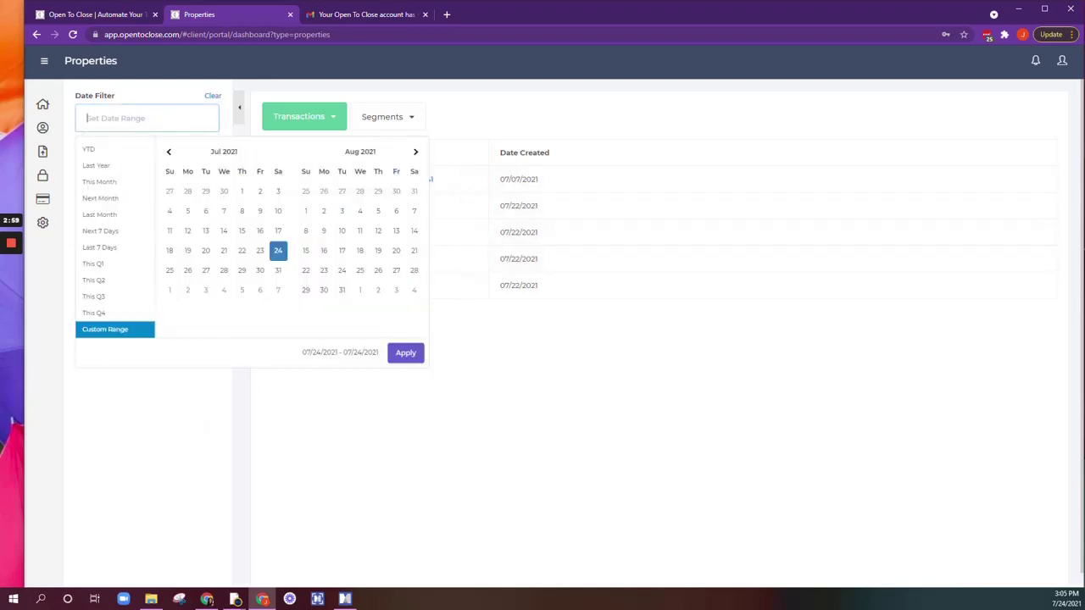
pyautogui.click(242, 193)
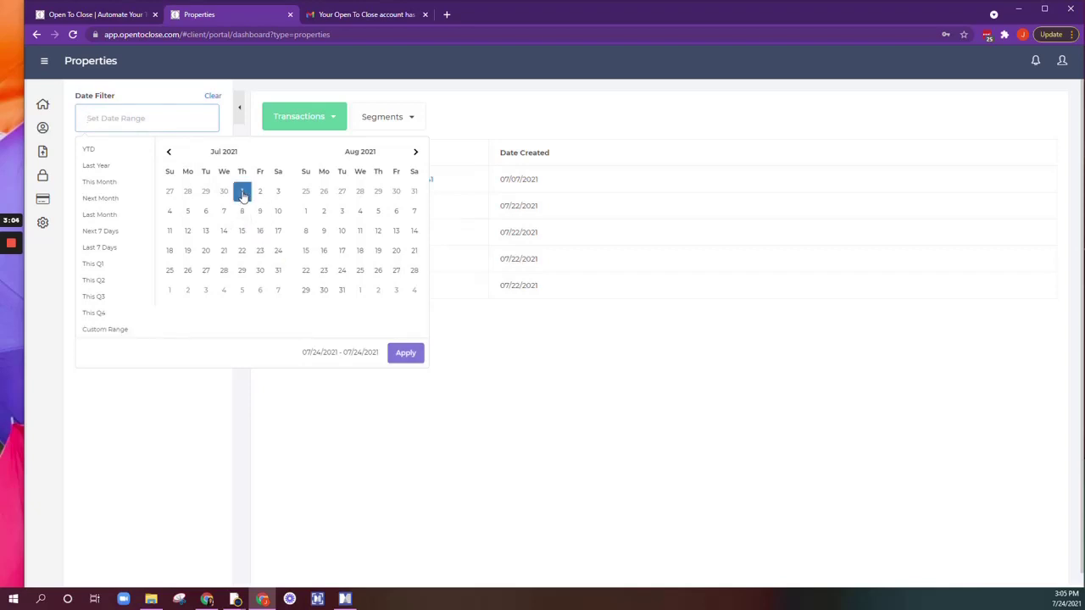
pyautogui.click(243, 231)
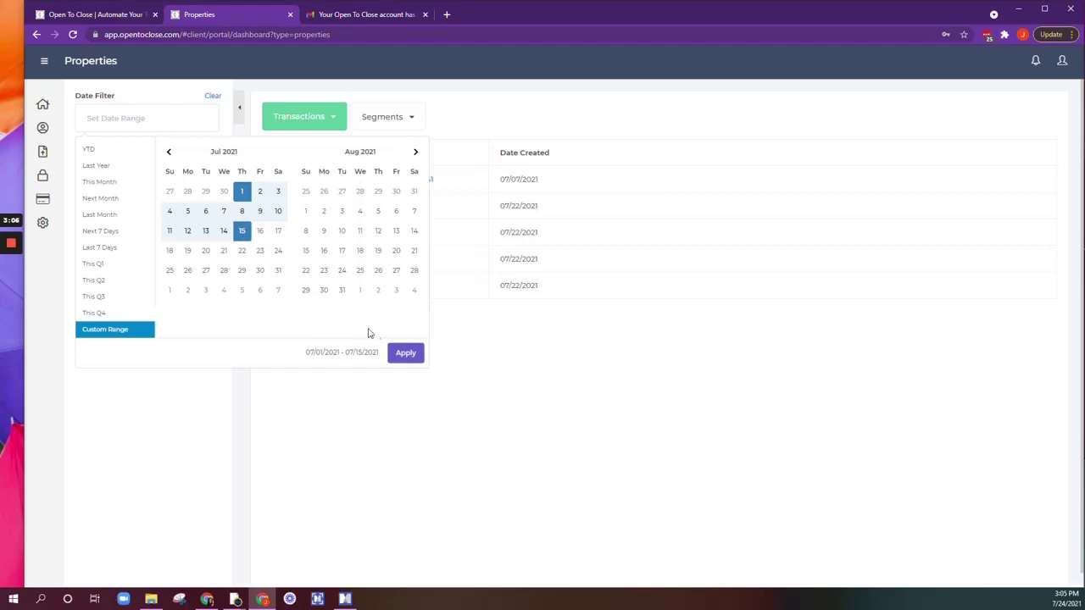
pyautogui.click(401, 355)
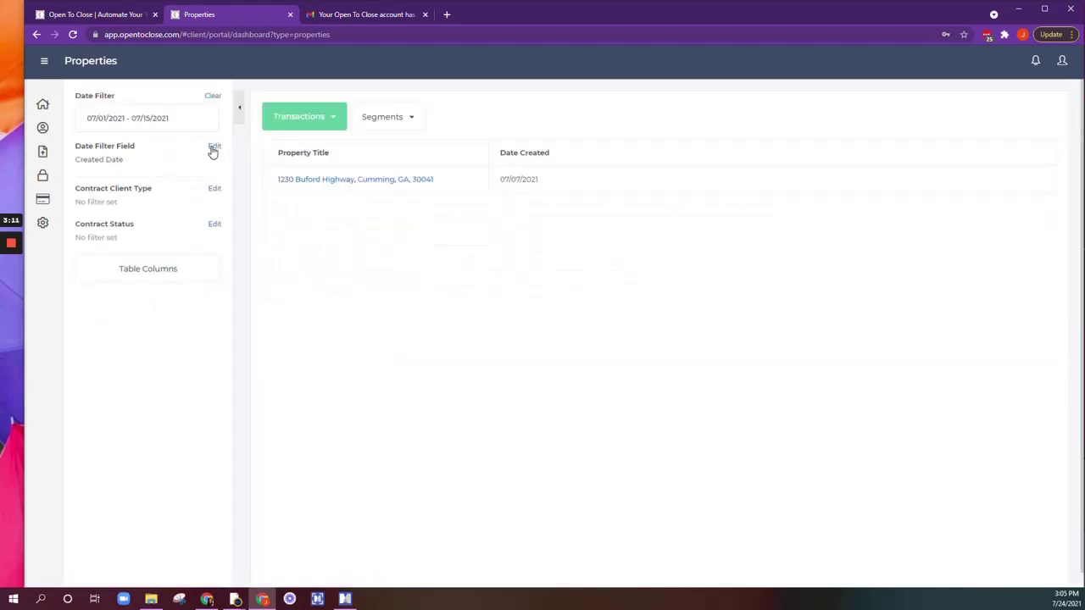
pyautogui.moveTo(89, 146); pyautogui.dragTo(142, 154)
pyautogui.click(155, 149)
pyautogui.moveTo(87, 161); pyautogui.dragTo(130, 168)
pyautogui.click(94, 165)
pyautogui.moveTo(499, 184); pyautogui.dragTo(557, 183)
pyautogui.click(150, 161)
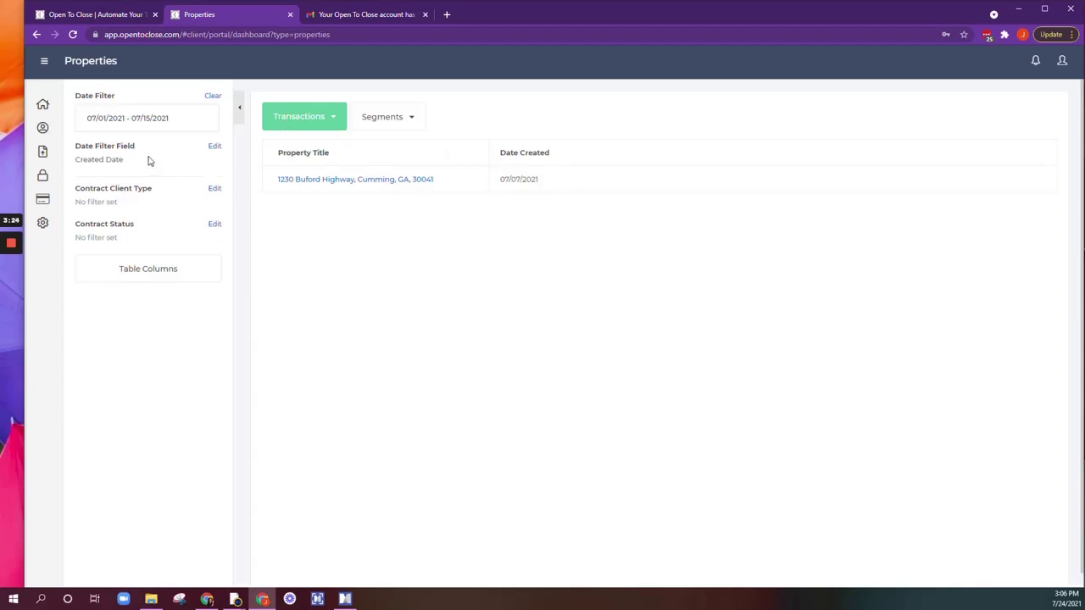
# Set the date filter field to Closing Date.
pyautogui.click(215, 146)
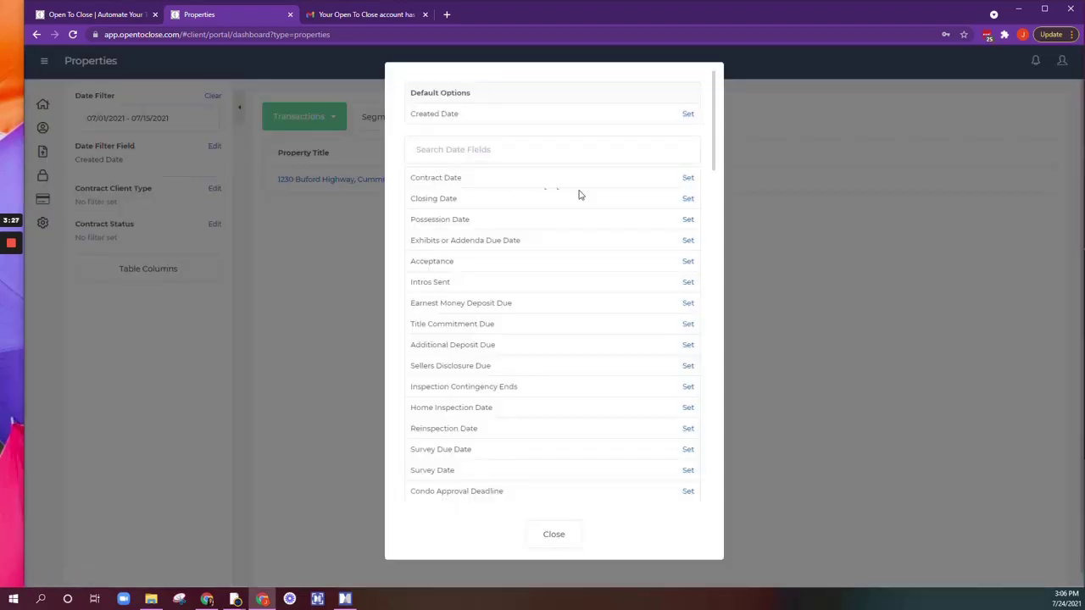
pyautogui.click(689, 200)
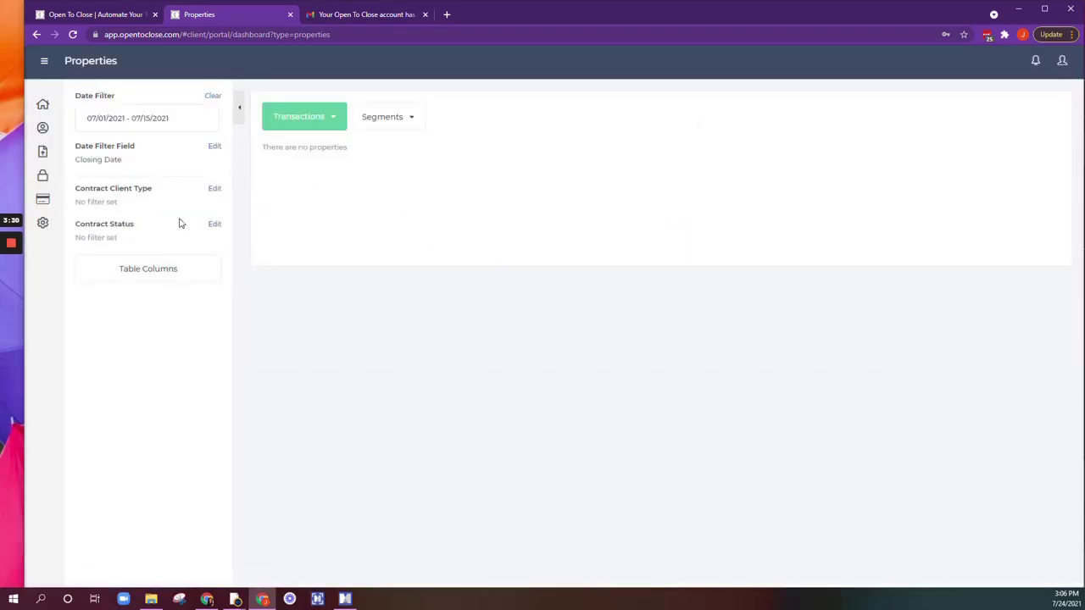
# Change the property list's date filter to the custom range 07/01/2021 - 07/30/2021.
pyautogui.click(170, 118)
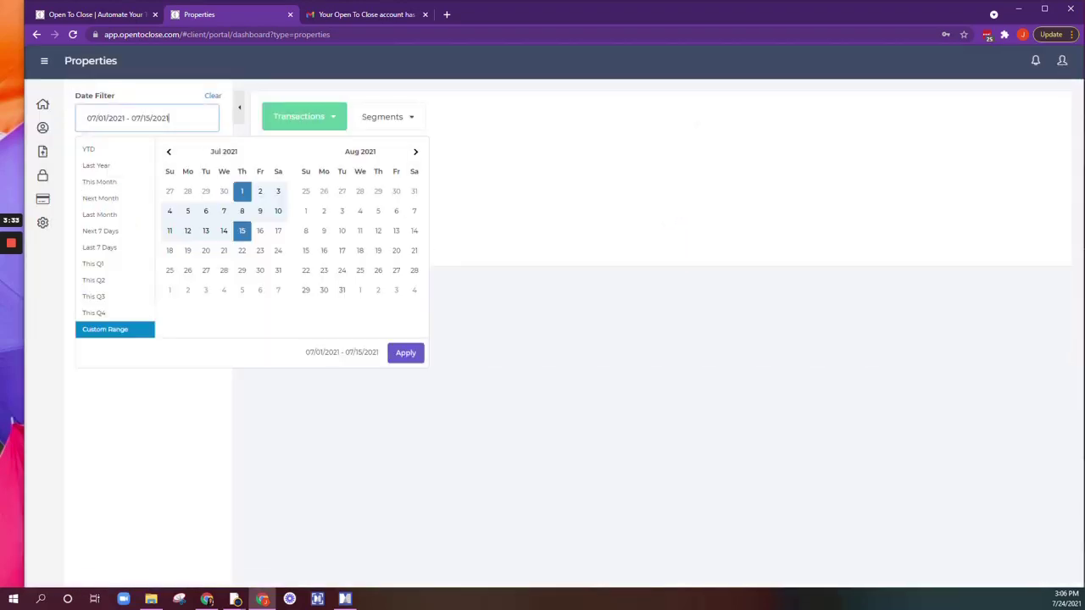
pyautogui.click(260, 269)
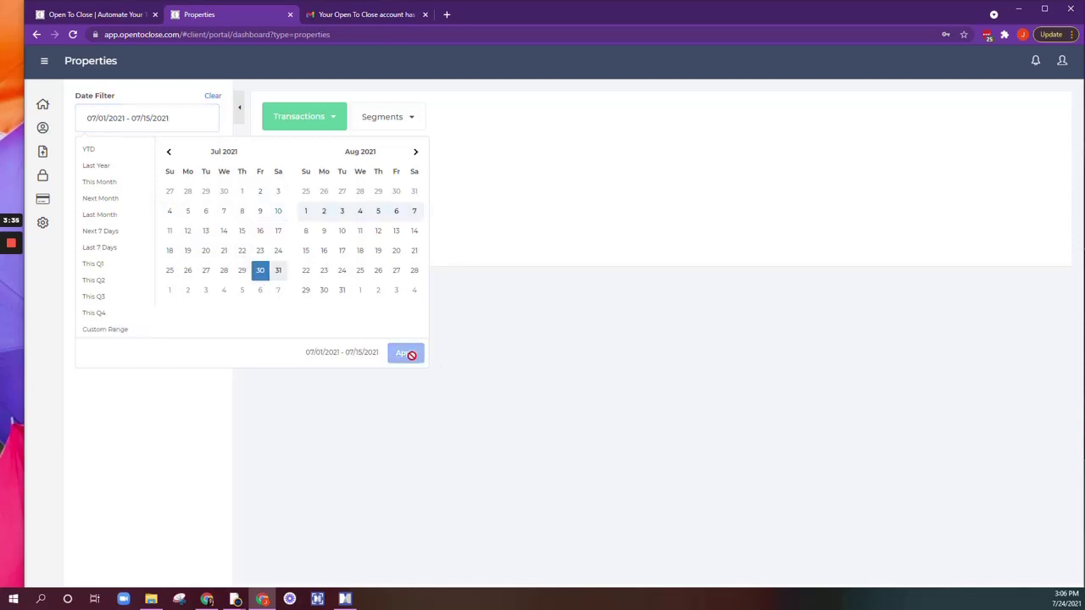
pyautogui.click(242, 190)
pyautogui.click(260, 270)
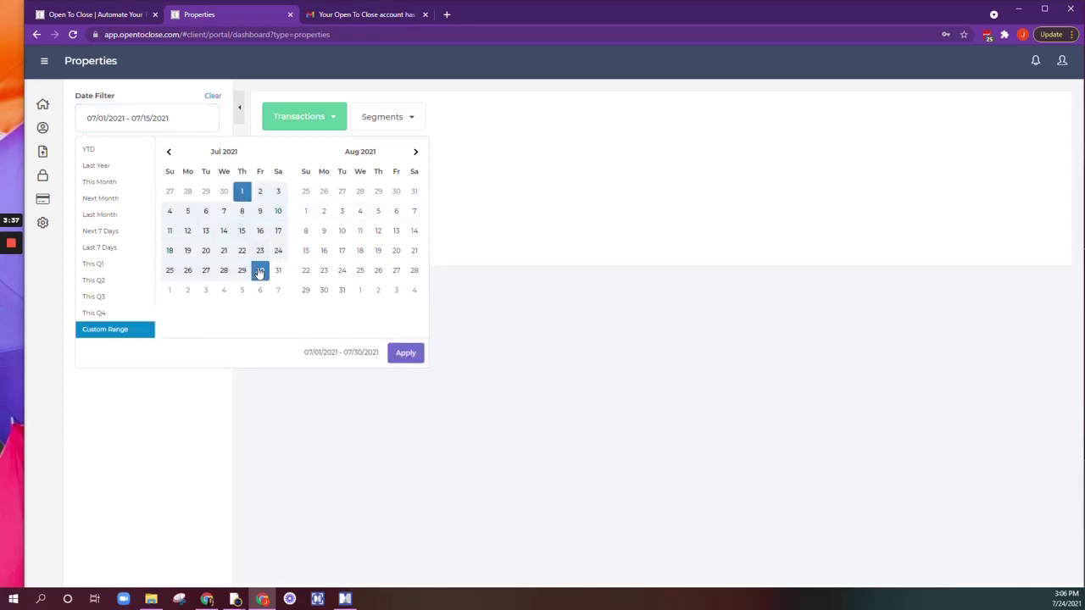
pyautogui.click(405, 353)
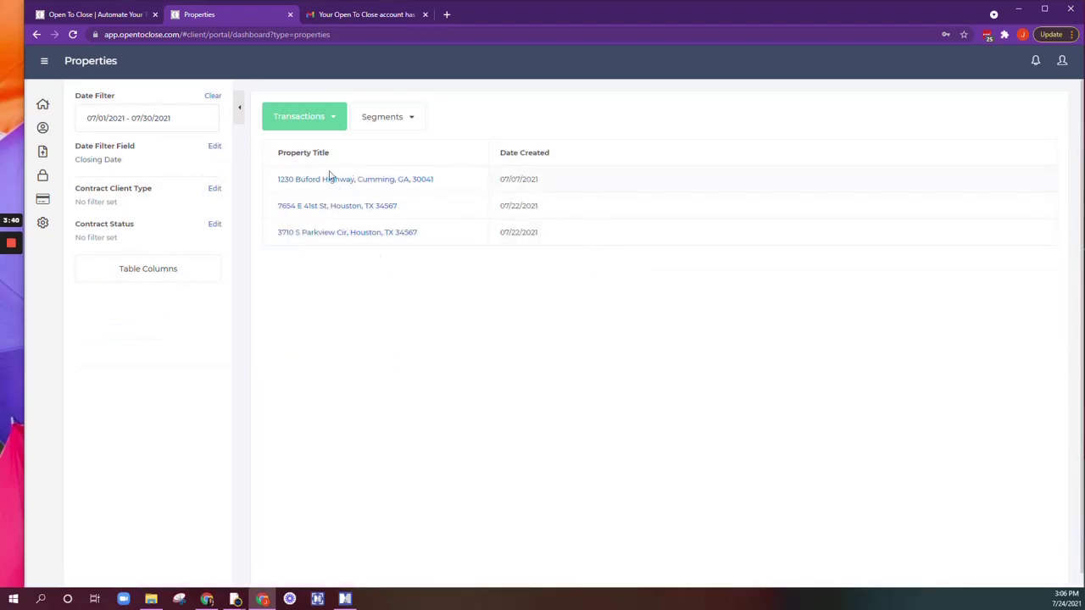
# Filter the property list to the Buyer contract client type.
pyautogui.click(214, 188)
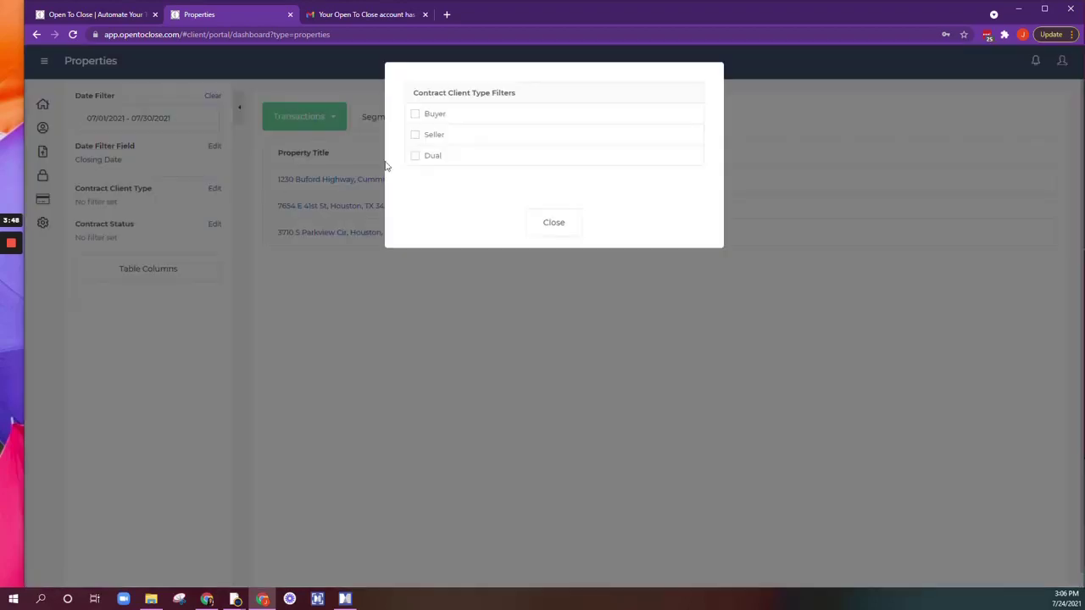
pyautogui.click(436, 116)
pyautogui.click(552, 223)
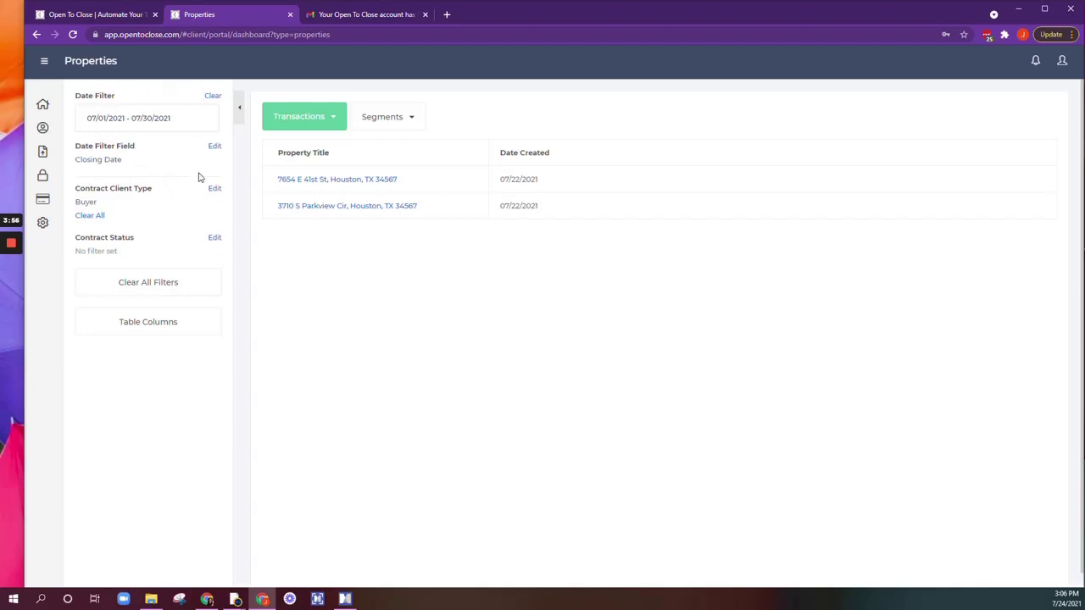
# Filter the property list to the Pending contract status and clear that status filter again.
pyautogui.click(216, 239)
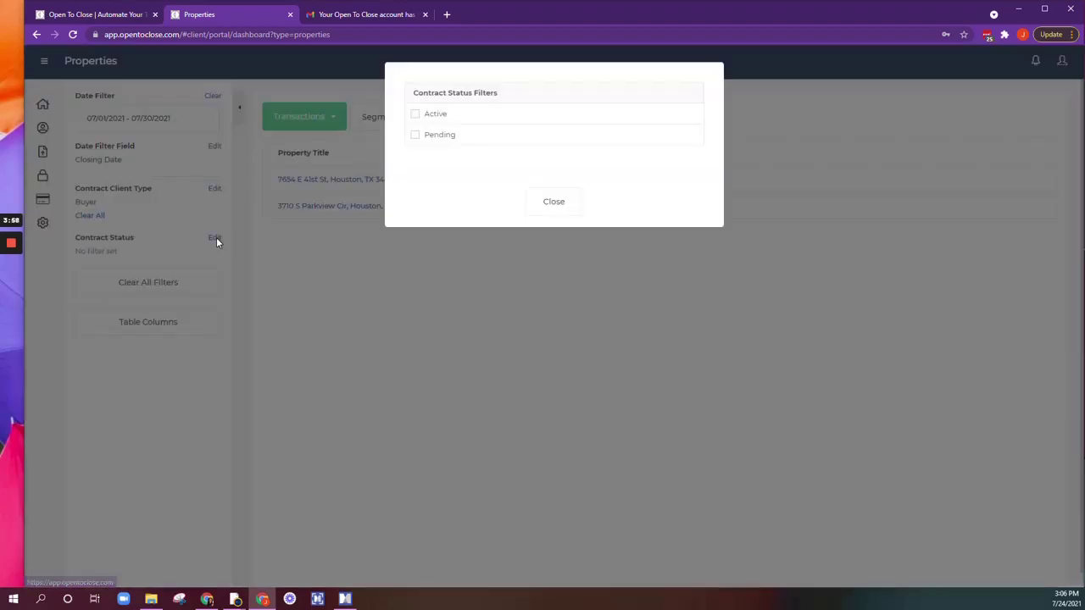
pyautogui.click(436, 136)
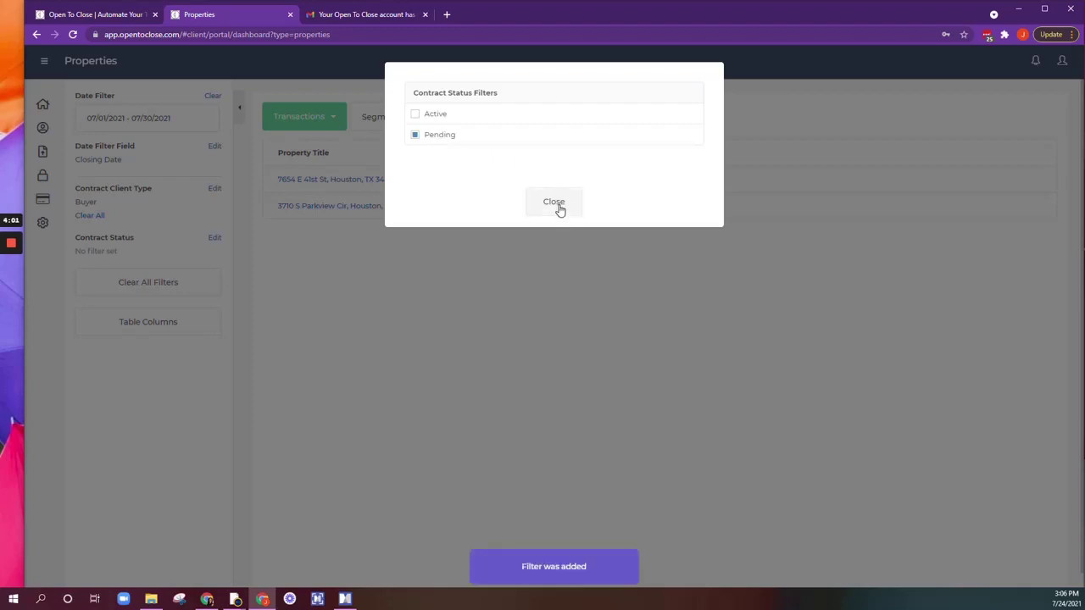
pyautogui.click(555, 206)
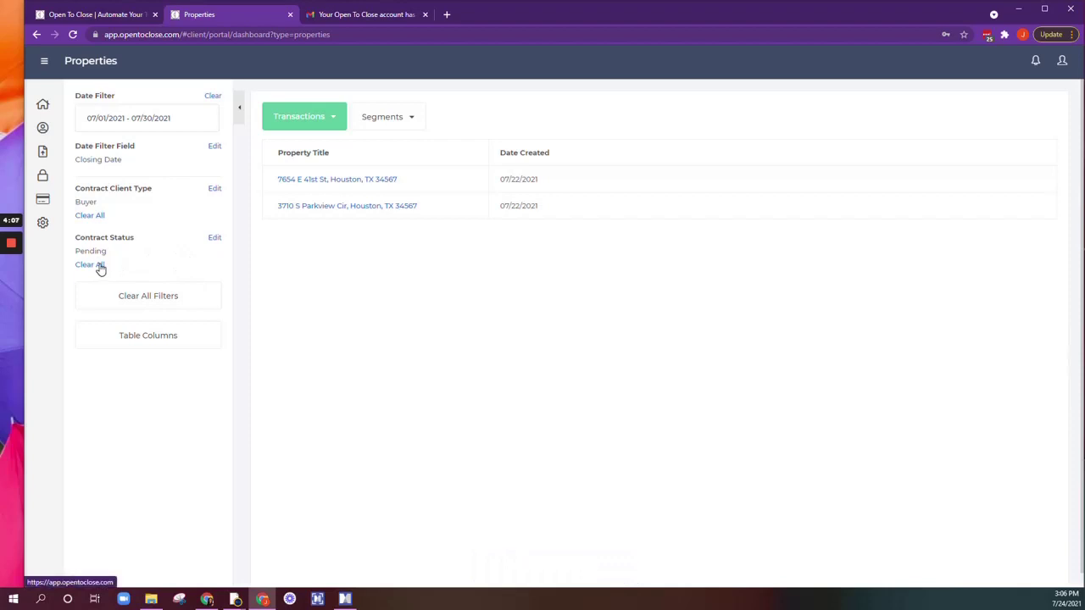
pyautogui.click(90, 264)
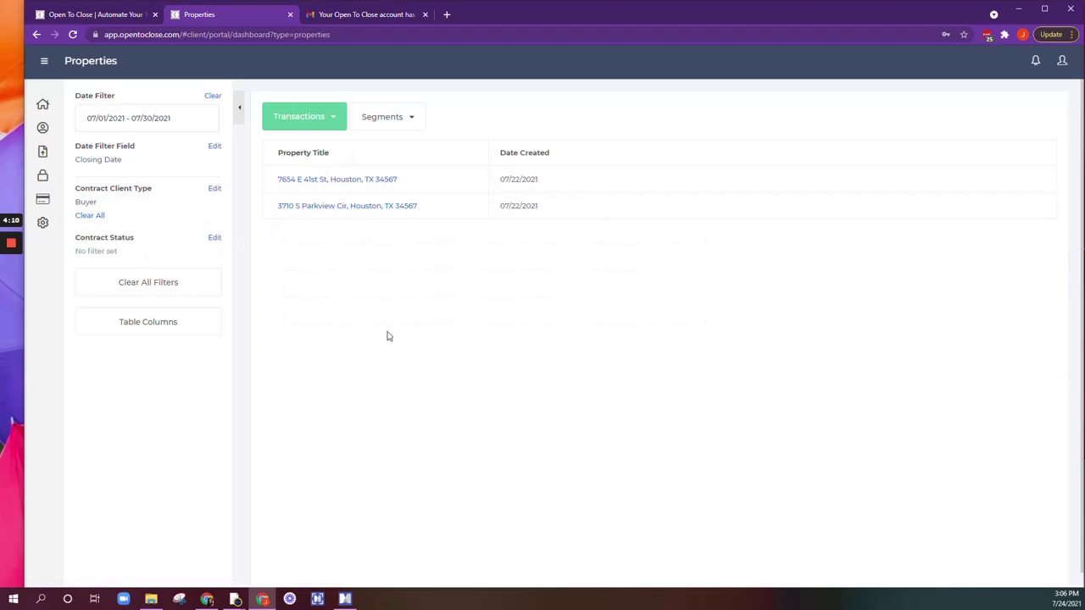
# View the contract status filter options without choosing one, and clear all filters from the property list.
pyautogui.click(215, 238)
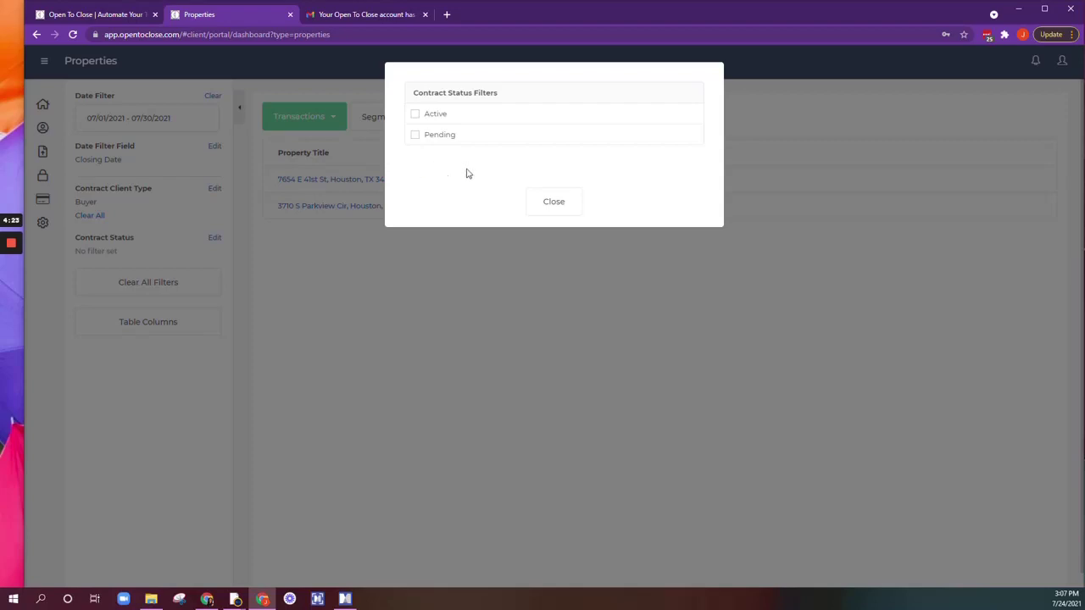
pyautogui.click(553, 201)
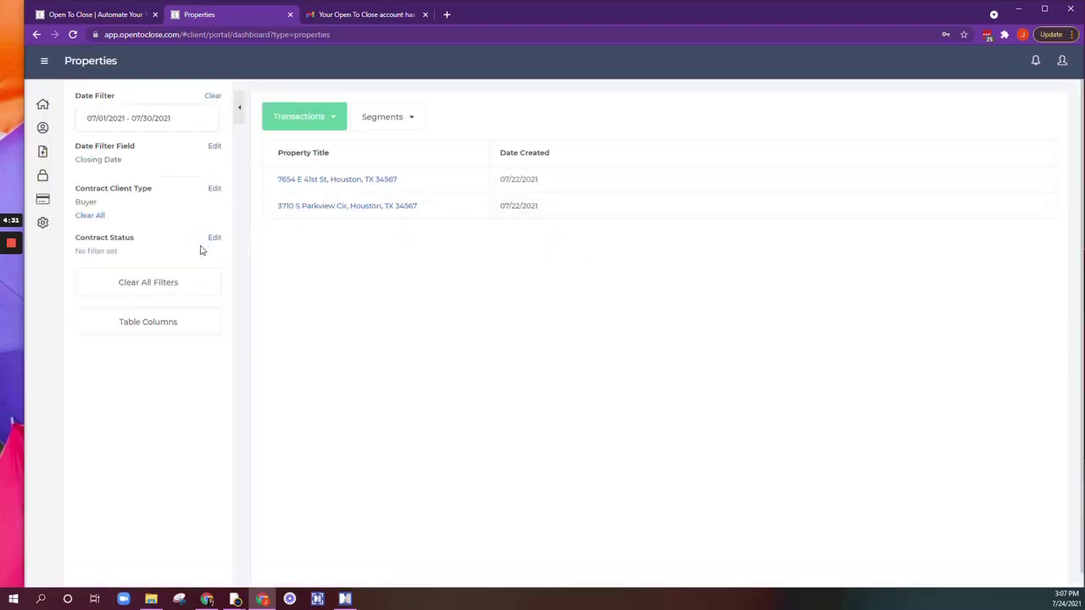
pyautogui.click(155, 286)
pyautogui.click(592, 362)
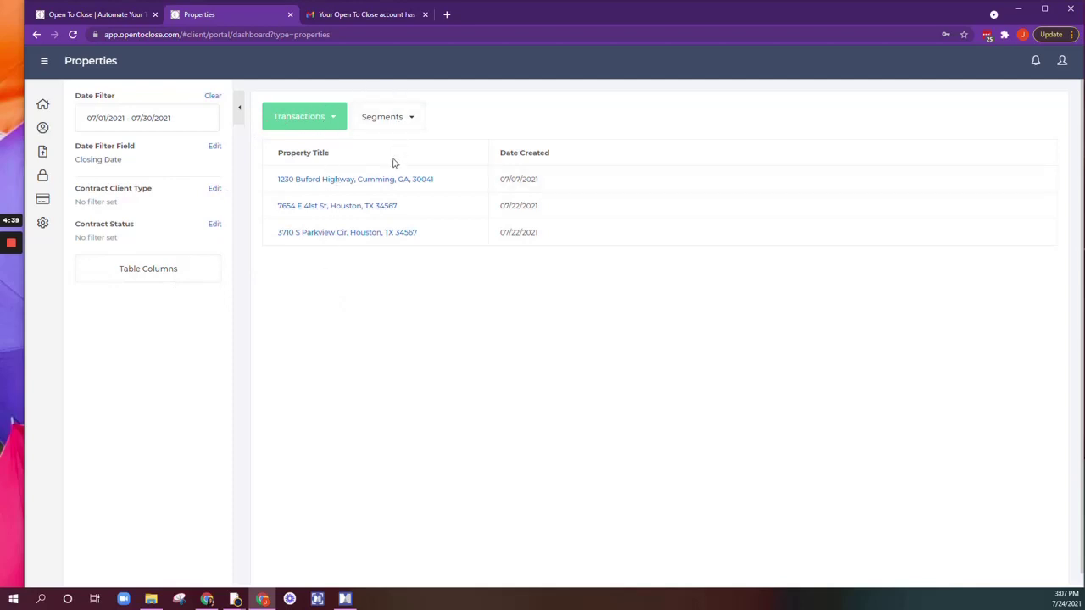
# Review the available property tables and the segments offered for the Transactions table.
pyautogui.click(298, 120)
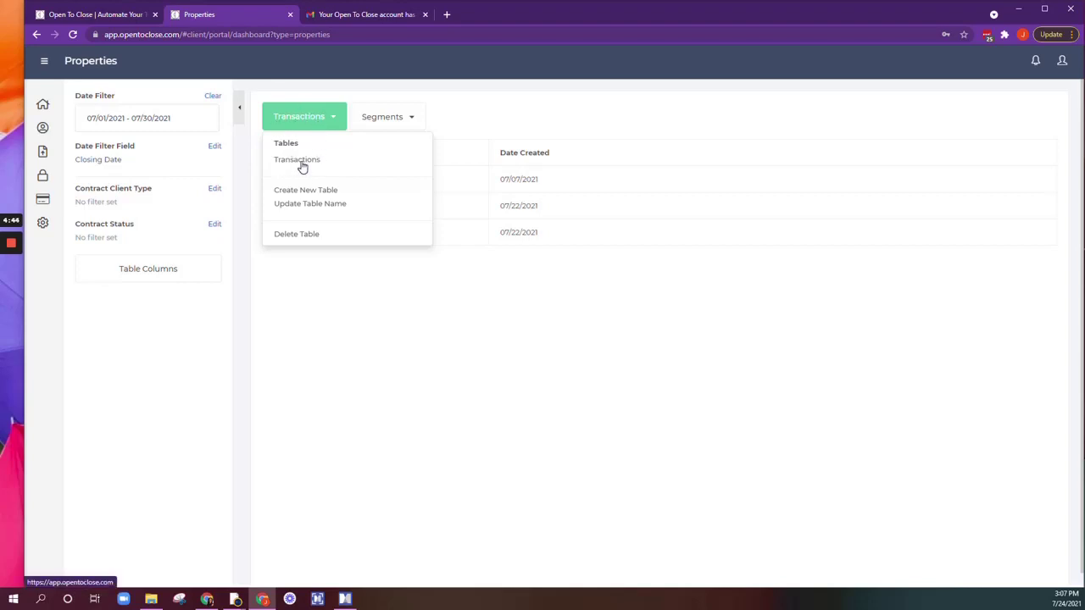
pyautogui.click(308, 122)
pyautogui.click(392, 123)
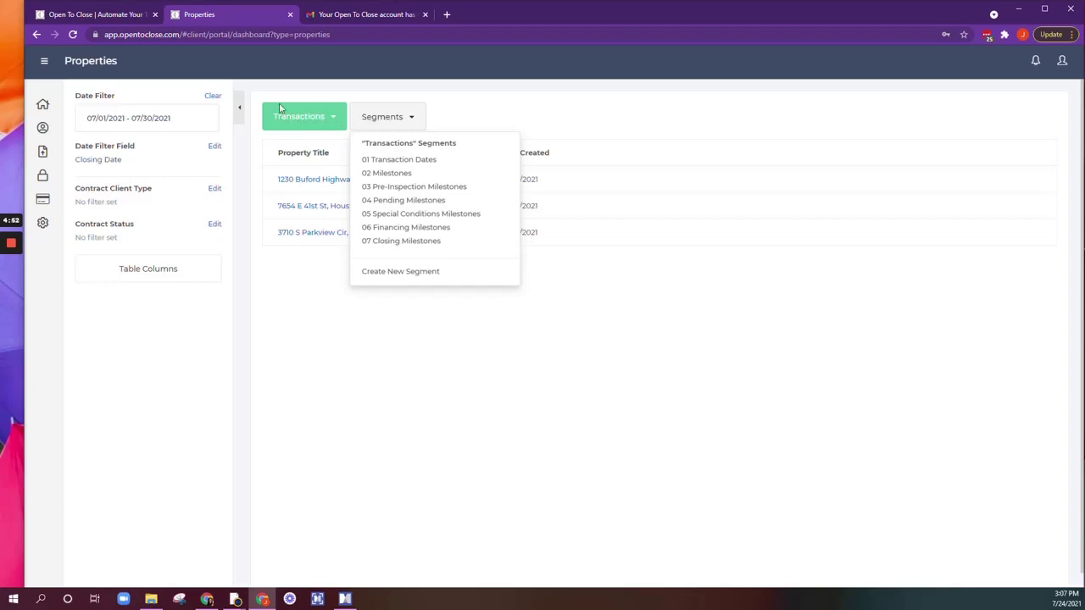
pyautogui.click(301, 123)
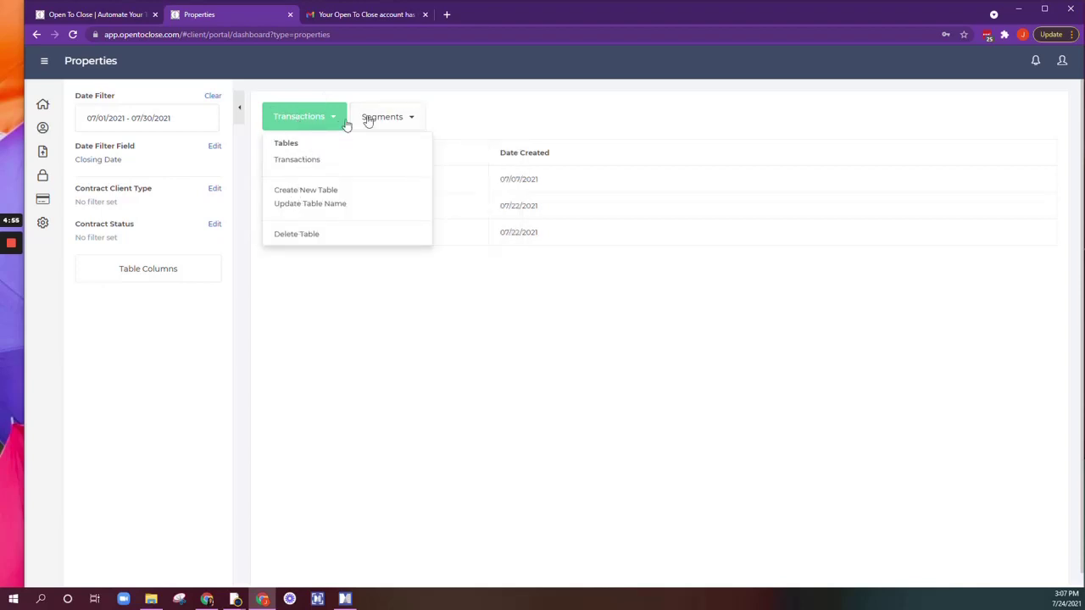
pyautogui.click(392, 117)
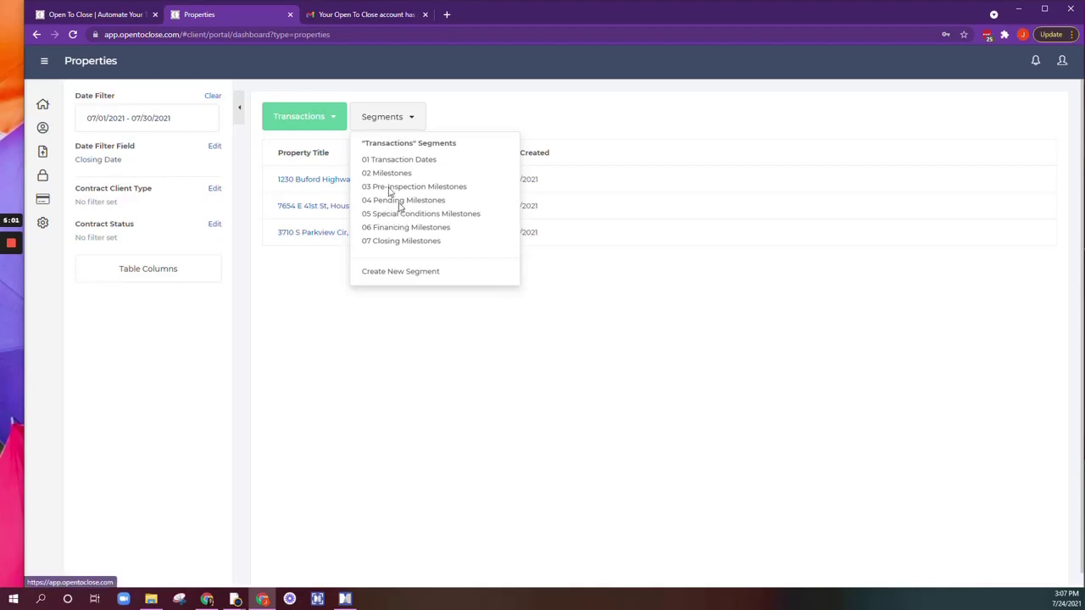
# Create a new property table named Active Listings.
pyautogui.click(287, 119)
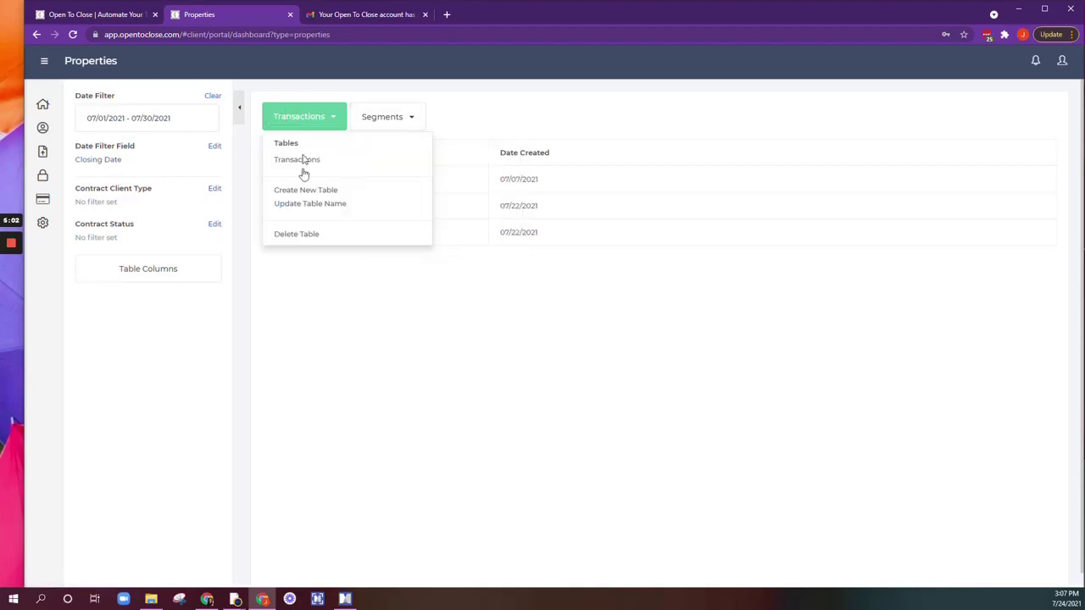
pyautogui.click(291, 191)
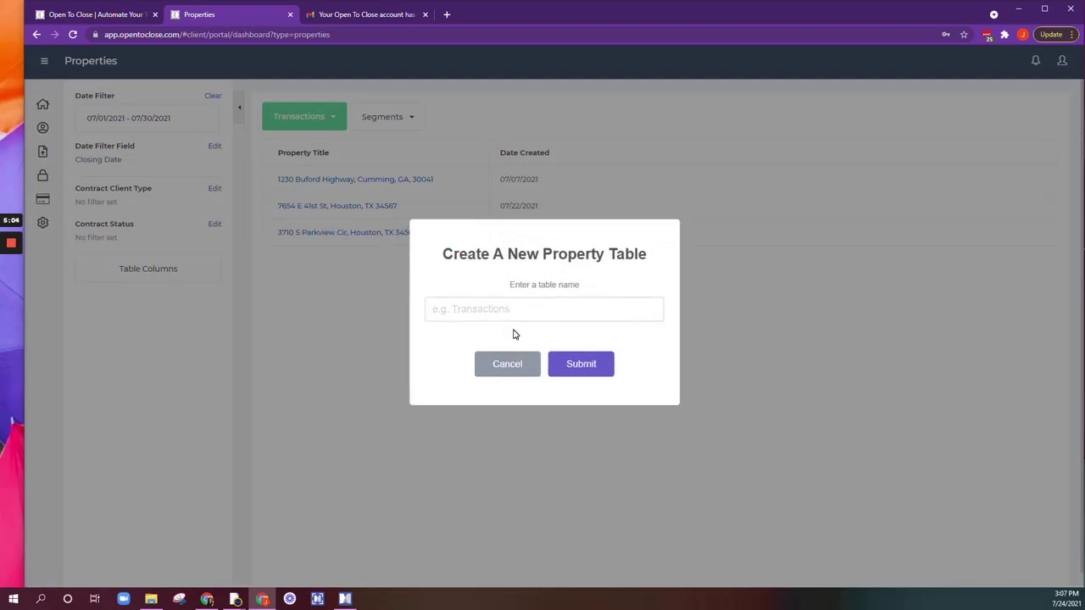
pyautogui.write('Active Listings')
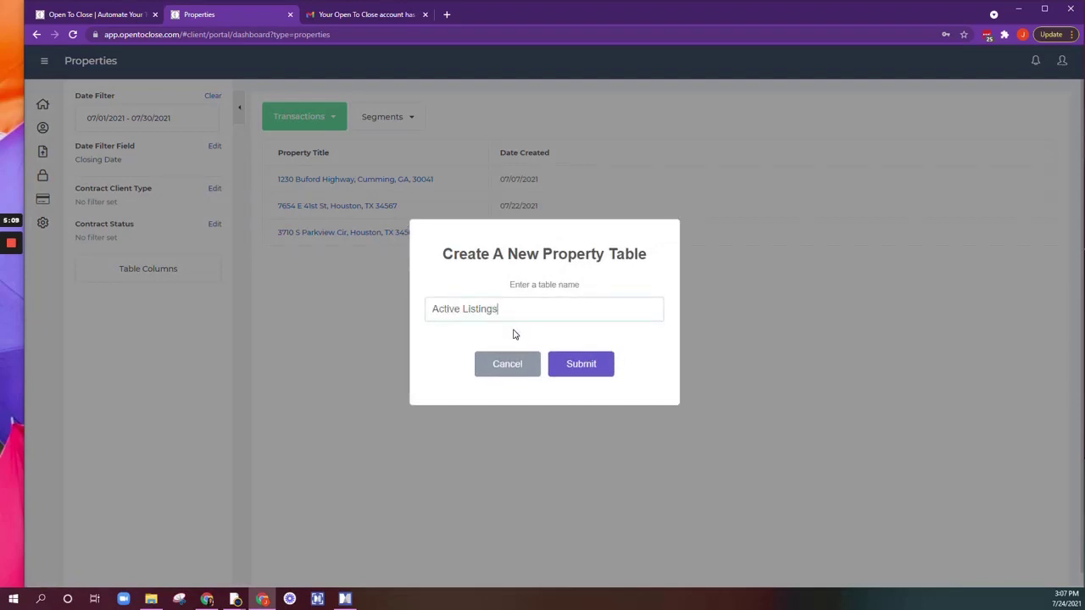
pyautogui.click(585, 367)
pyautogui.click(543, 320)
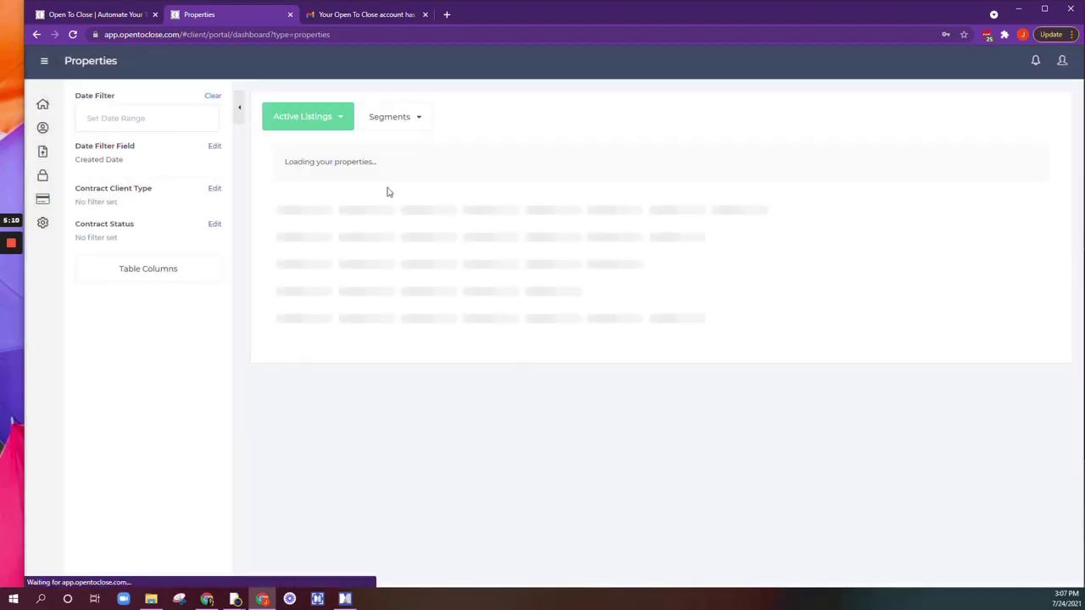
# Filter the Active Listings table to the Active contract status.
pyautogui.click(215, 227)
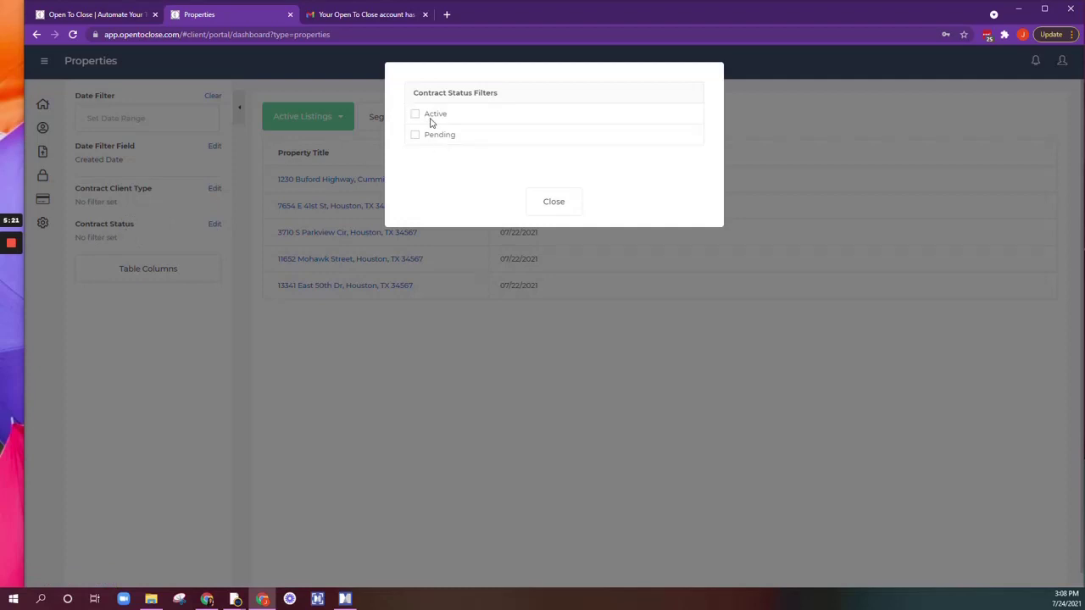
pyautogui.click(430, 119)
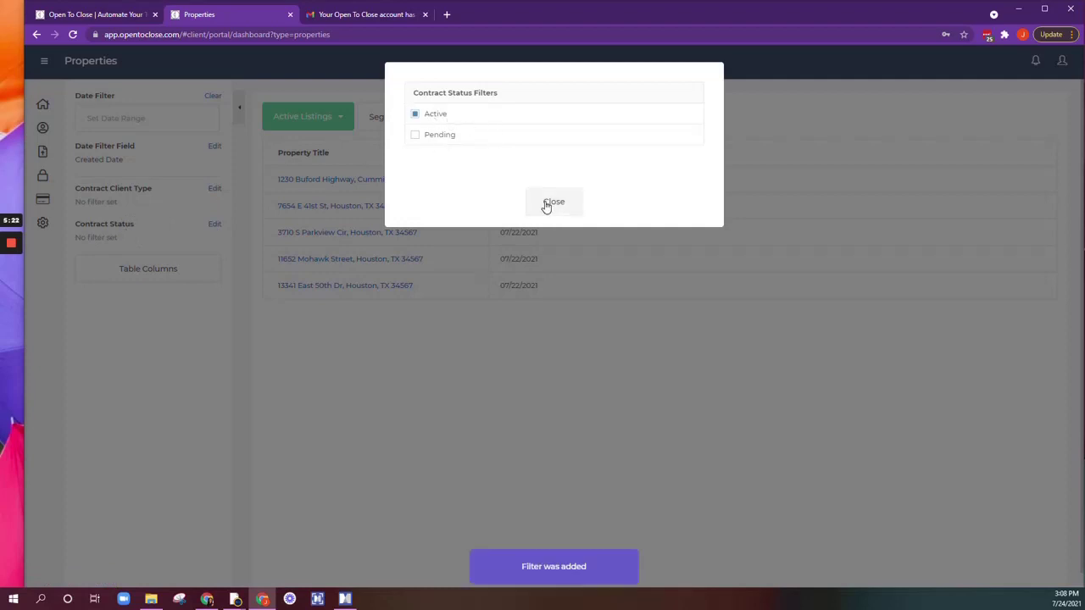
pyautogui.click(544, 207)
# Switch from the Active Listings table back to the Transactions table and reload the page.
pyautogui.click(323, 123)
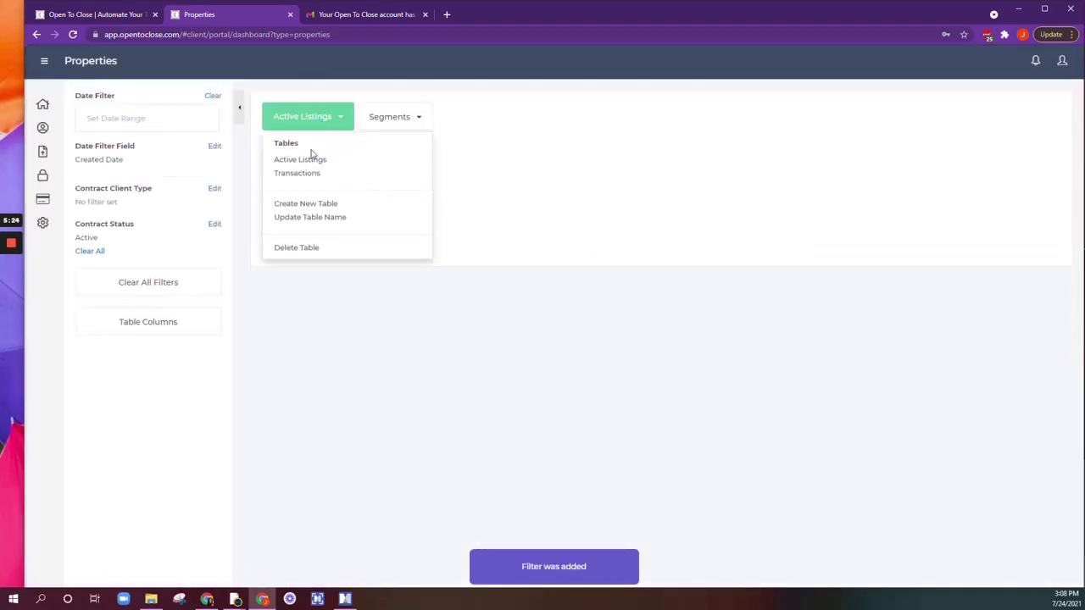
pyautogui.click(304, 174)
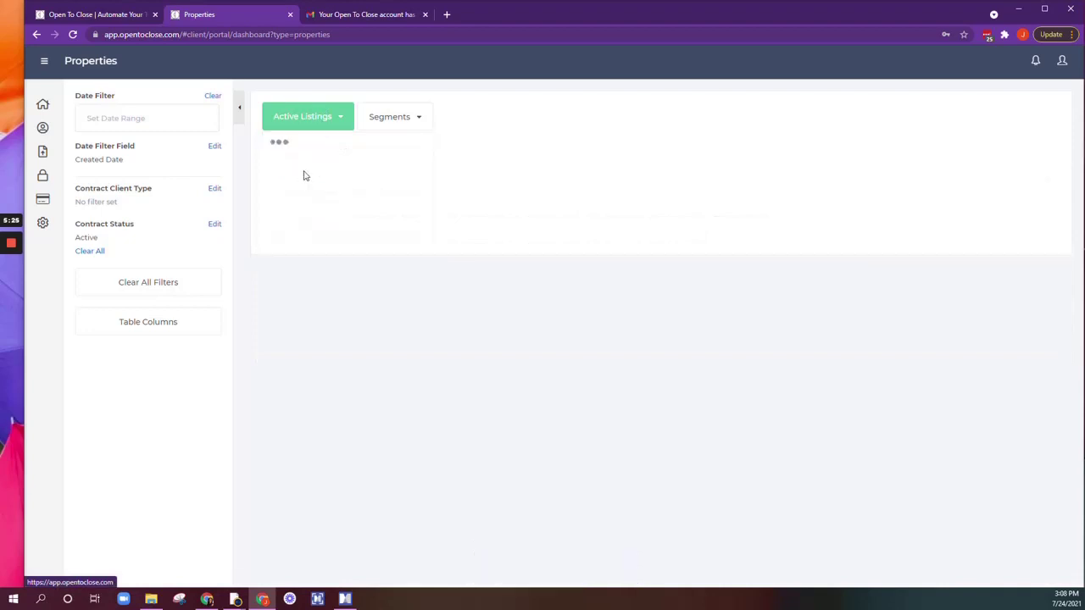
pyautogui.click(395, 122)
pyautogui.click(317, 121)
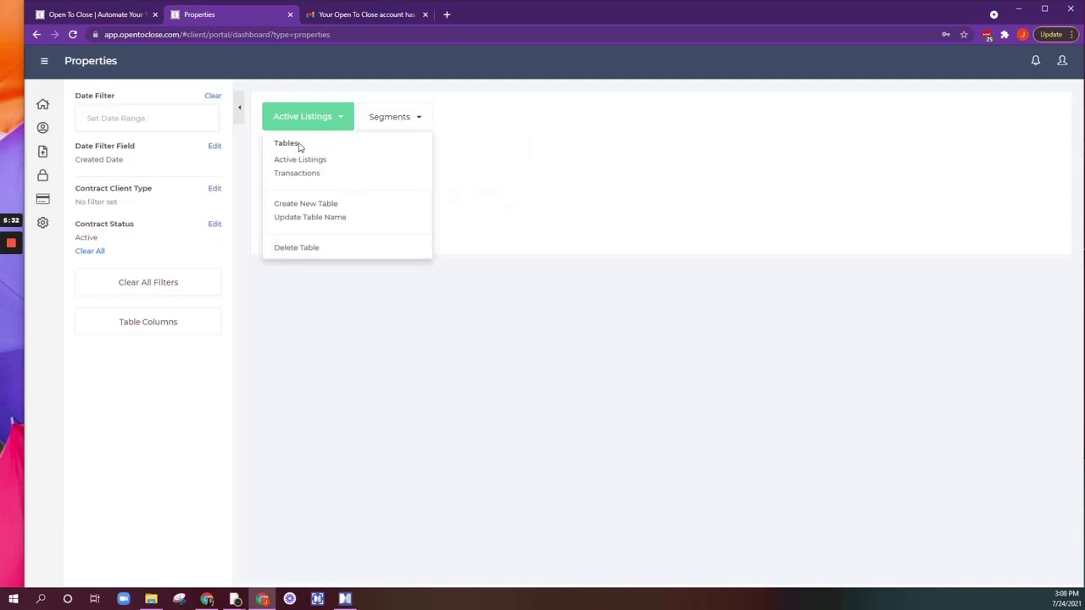
pyautogui.click(298, 174)
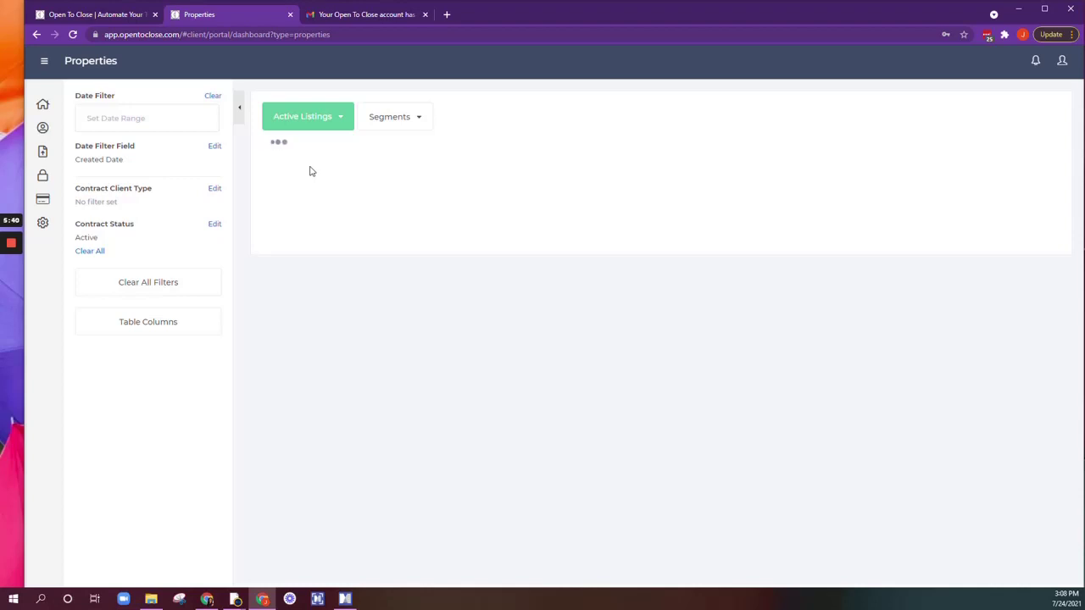
pyautogui.click(73, 34)
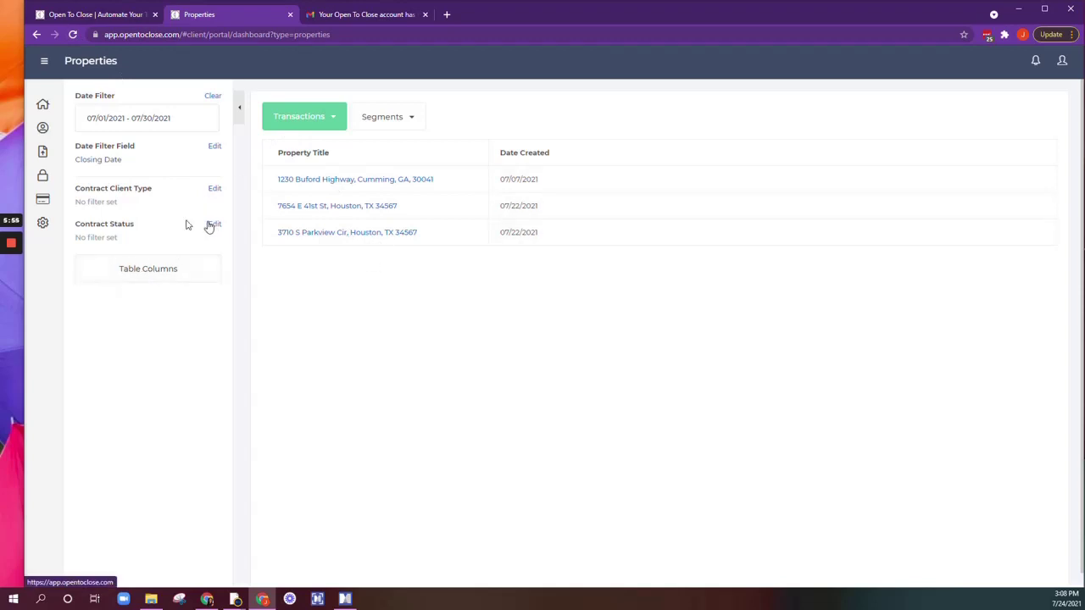
# Show the 01 Transaction Dates segment of the Transactions table and view the contract client type filter options without choosing one.
pyautogui.click(383, 118)
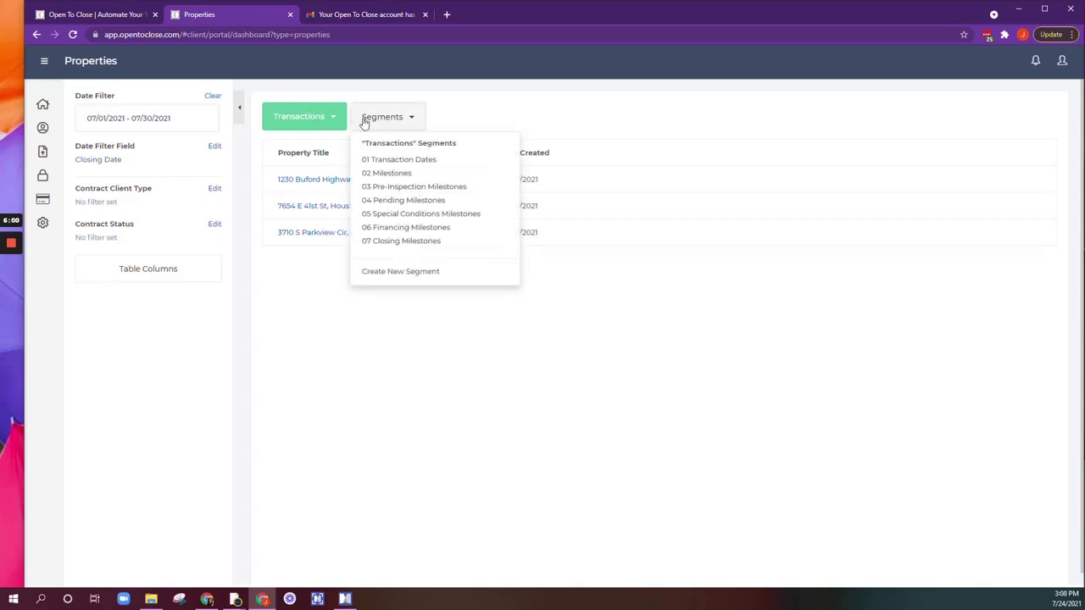
pyautogui.click(392, 161)
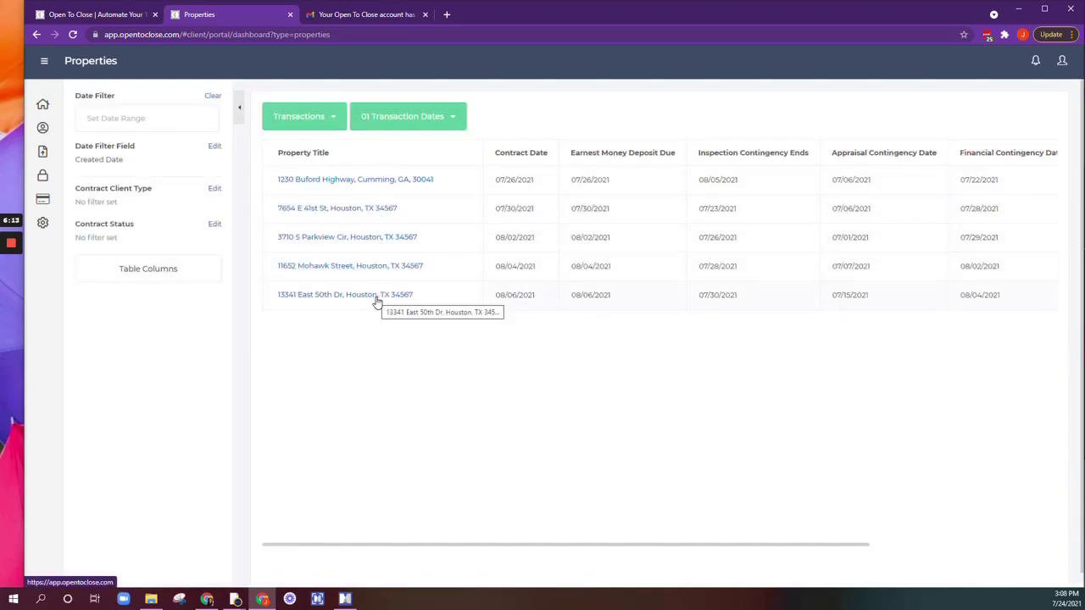
pyautogui.click(214, 189)
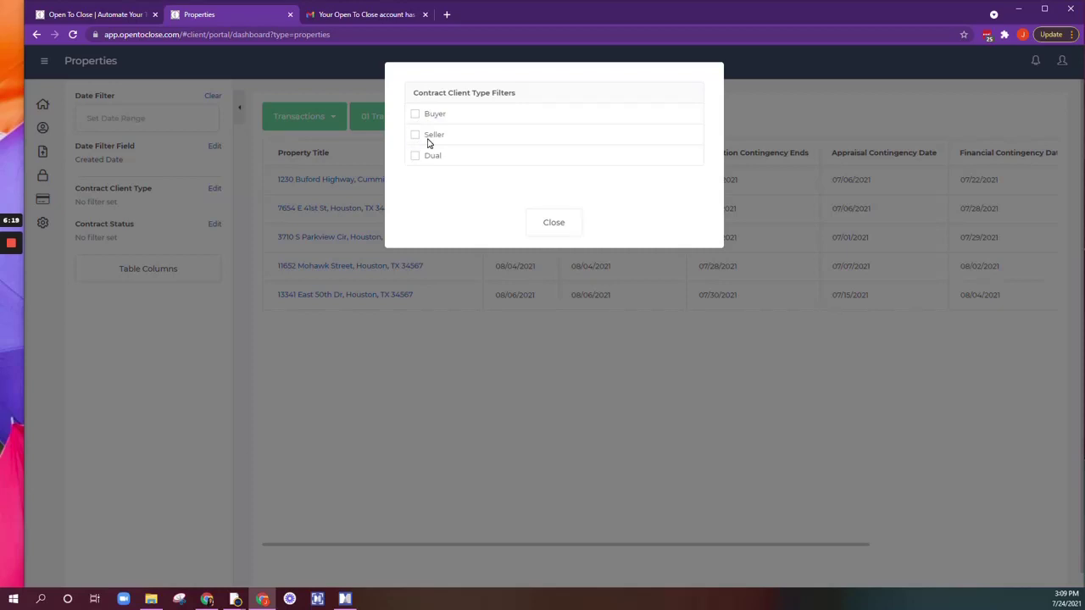
pyautogui.click(560, 232)
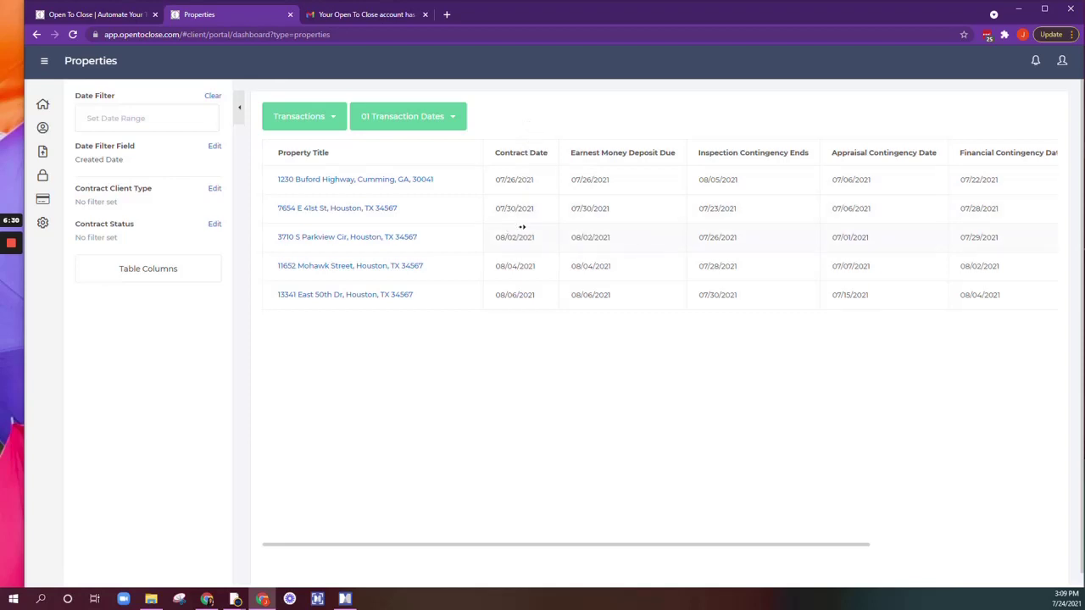
# Examine all date columns of the segment, from Contract Date across to Date Created, and return to the first columns.
pyautogui.hscroll(2, 526, 231)
pyautogui.hscroll(5, 547, 232)
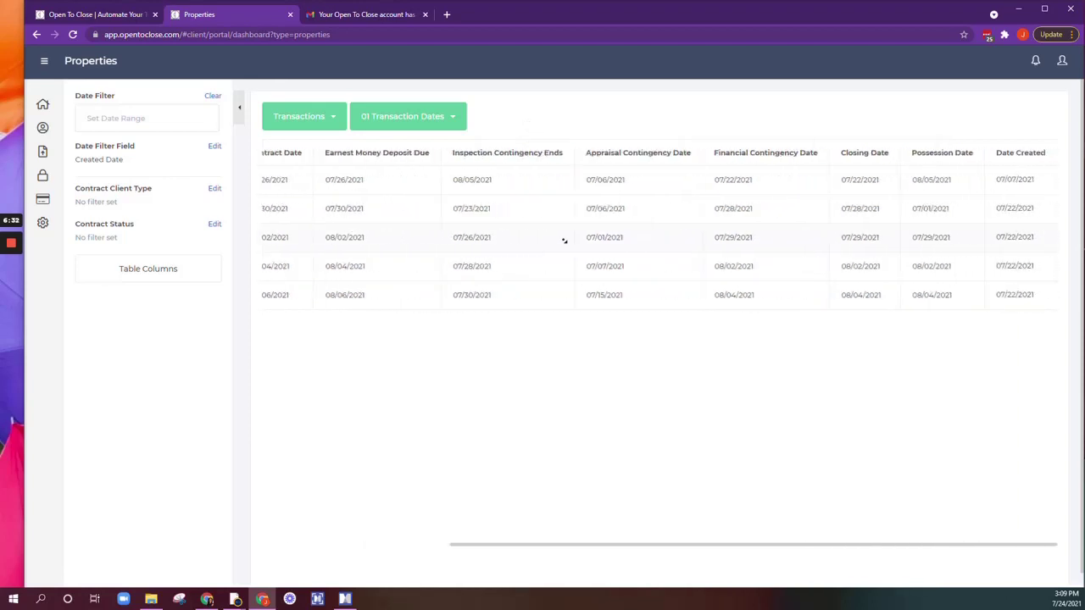
pyautogui.hscroll(-6, 488, 229)
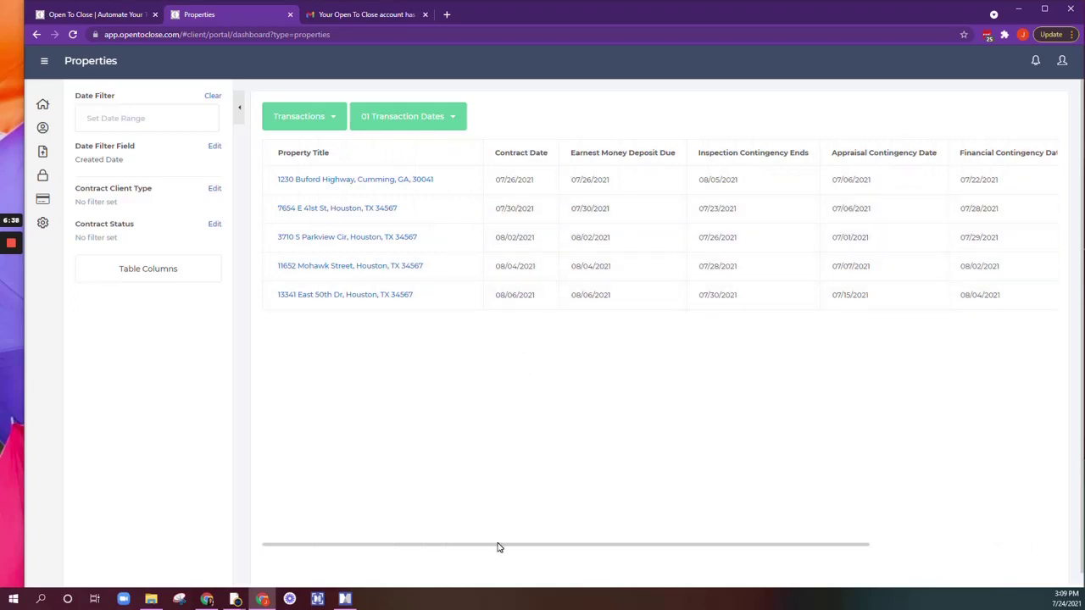
pyautogui.moveTo(498, 550); pyautogui.dragTo(553, 435)
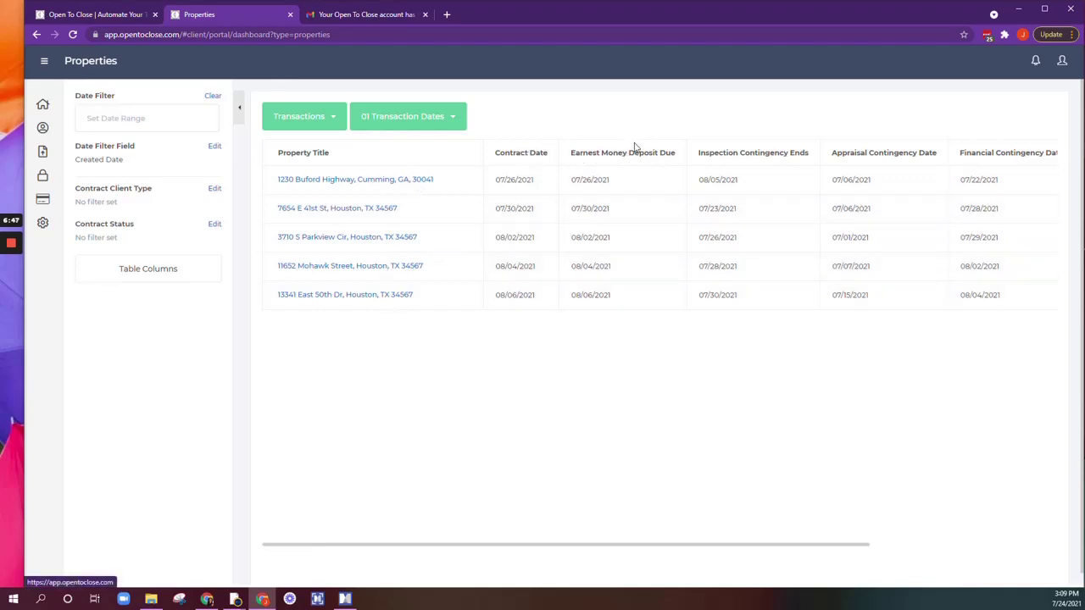
# Review the 01 Transaction Dates columns once more through Date Created and return to Property Title.
pyautogui.middleClick(616, 208)
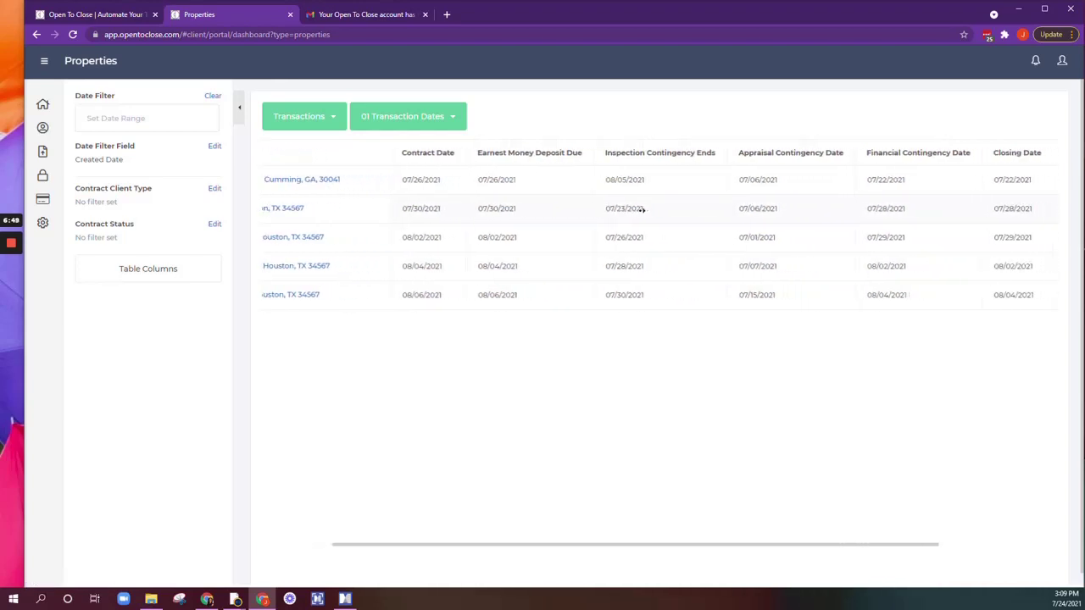
pyautogui.hscroll(1, 644, 210)
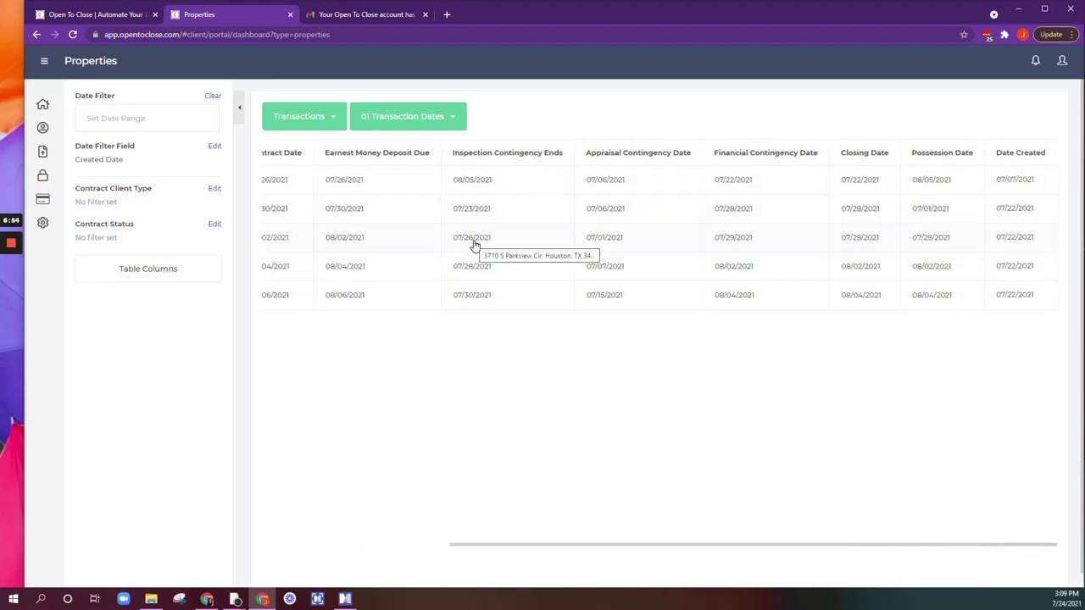
pyautogui.hscroll(-10, 467, 245)
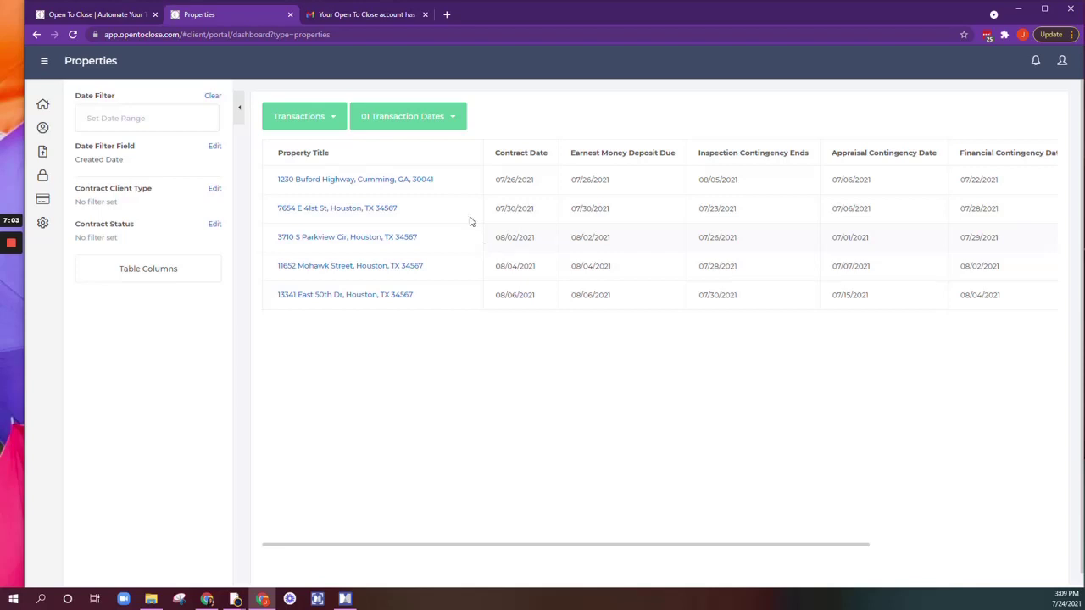
# Show the 02 Milestones segment of the Transactions table and examine its milestone columns from 3 Intros through Date Created.
pyautogui.click(414, 115)
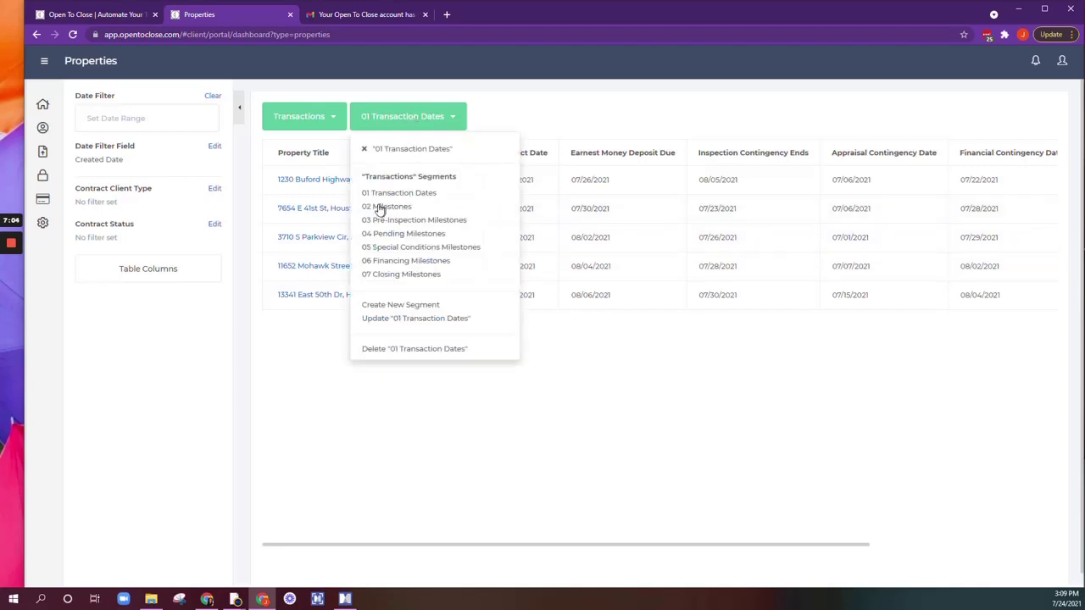
pyautogui.click(407, 208)
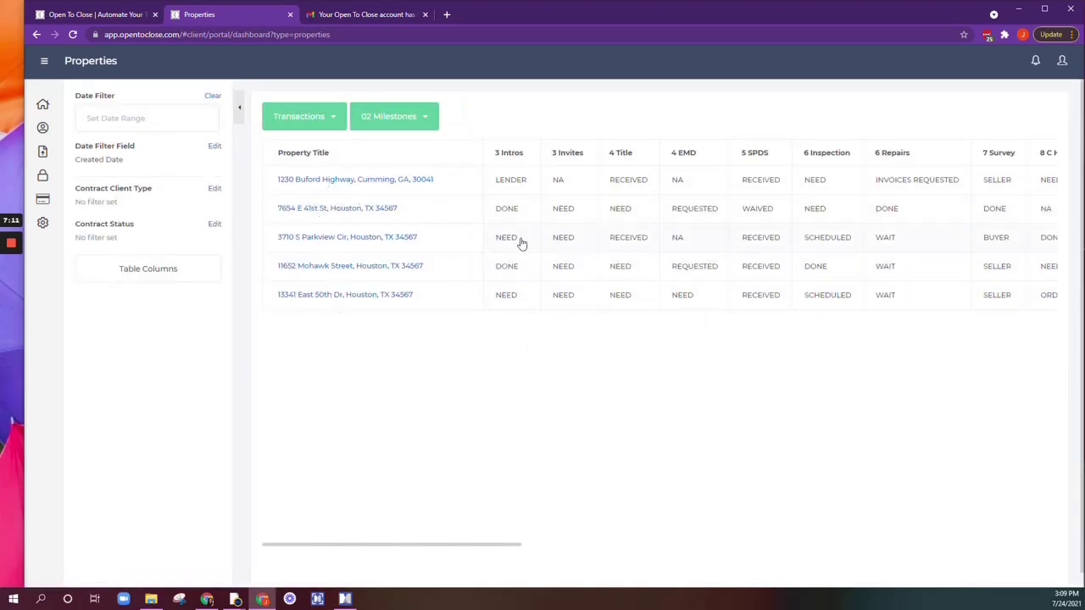
pyautogui.hscroll(2, 526, 244)
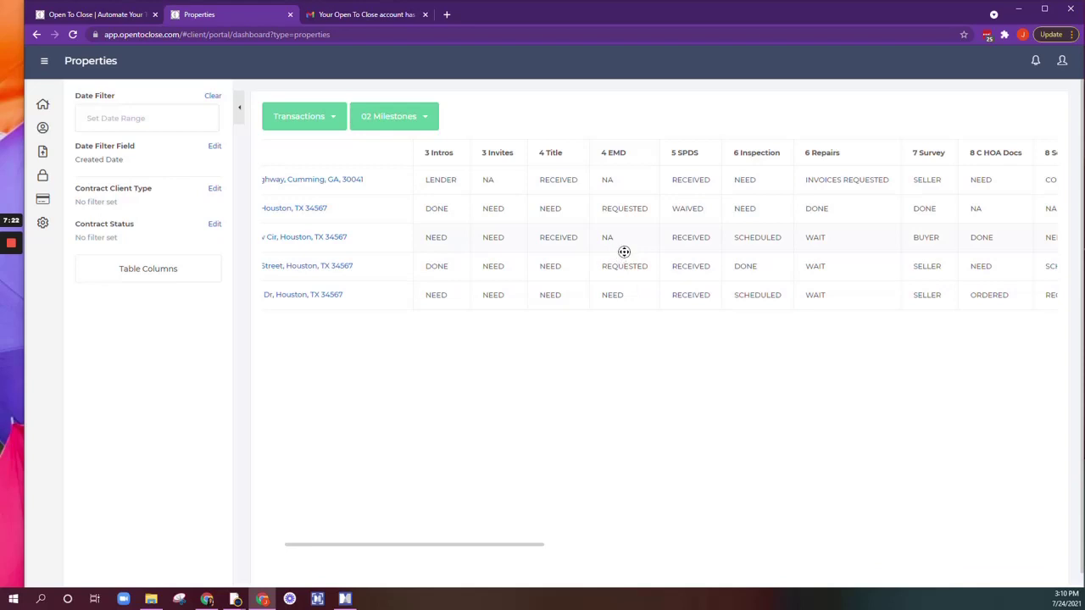
pyautogui.hscroll(5, 624, 252)
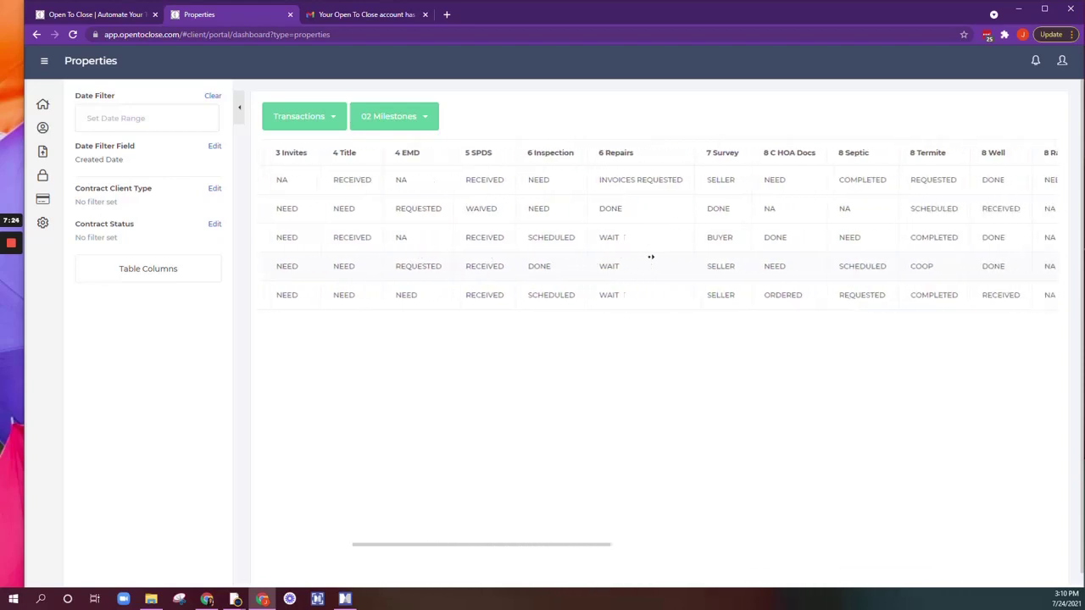
pyautogui.hscroll(6, 652, 256)
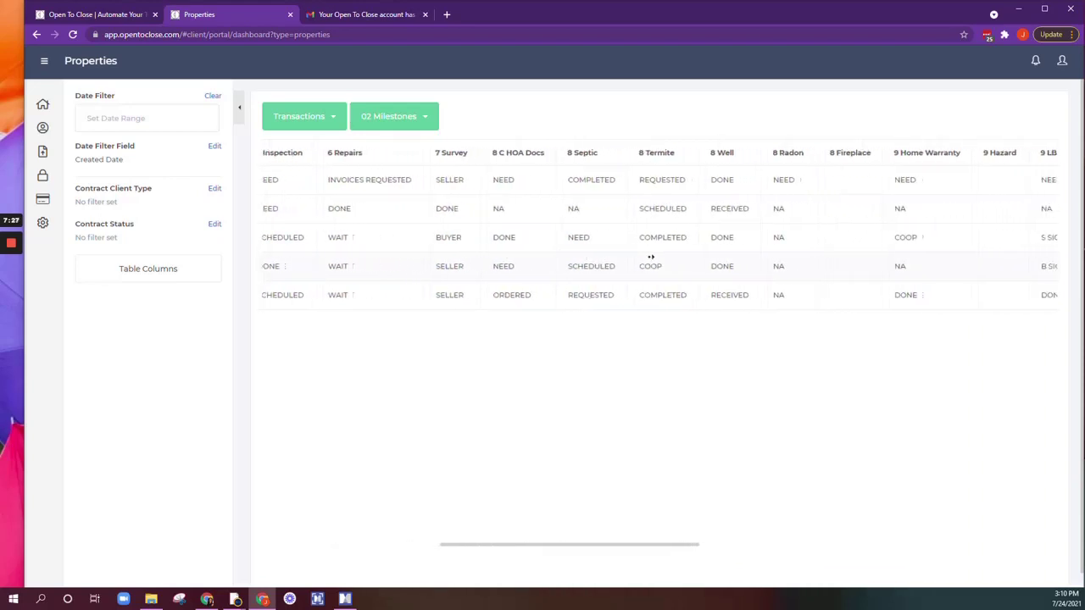
pyautogui.hscroll(9, 651, 256)
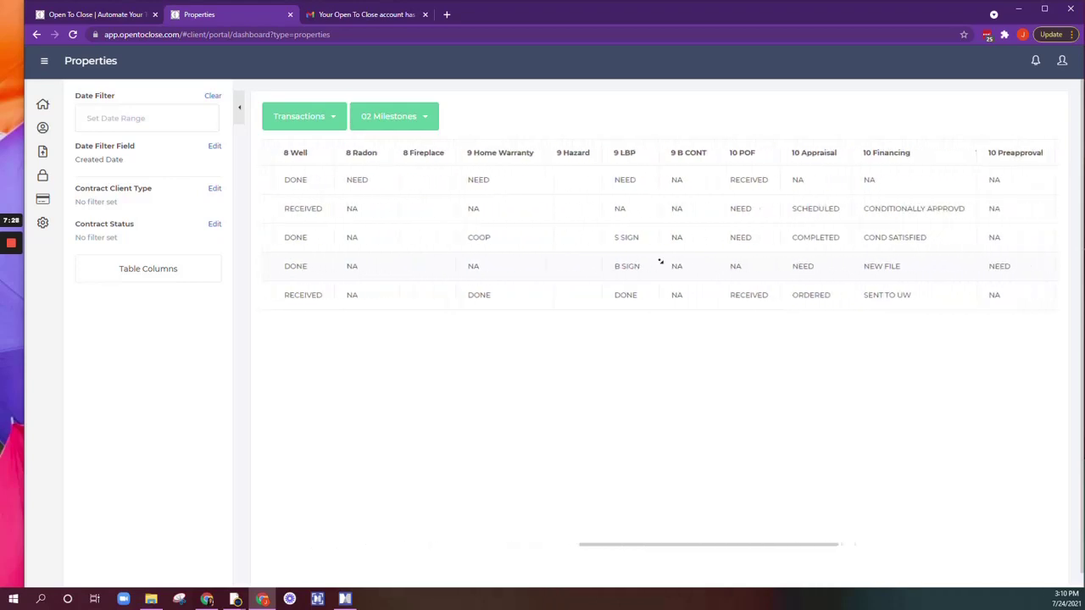
pyautogui.hscroll(10, 660, 261)
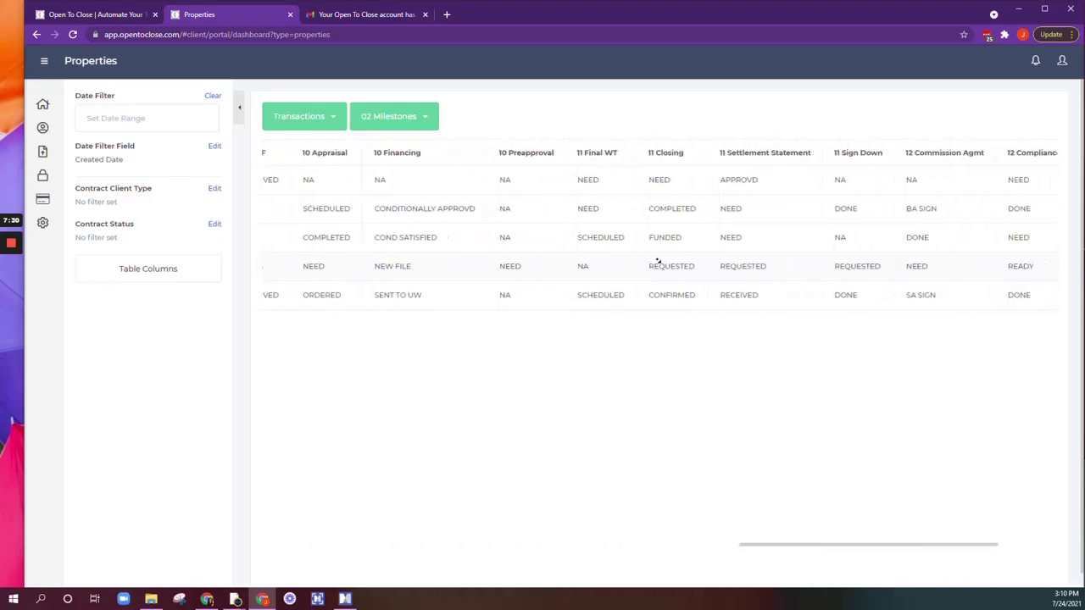
pyautogui.hscroll(3, 657, 261)
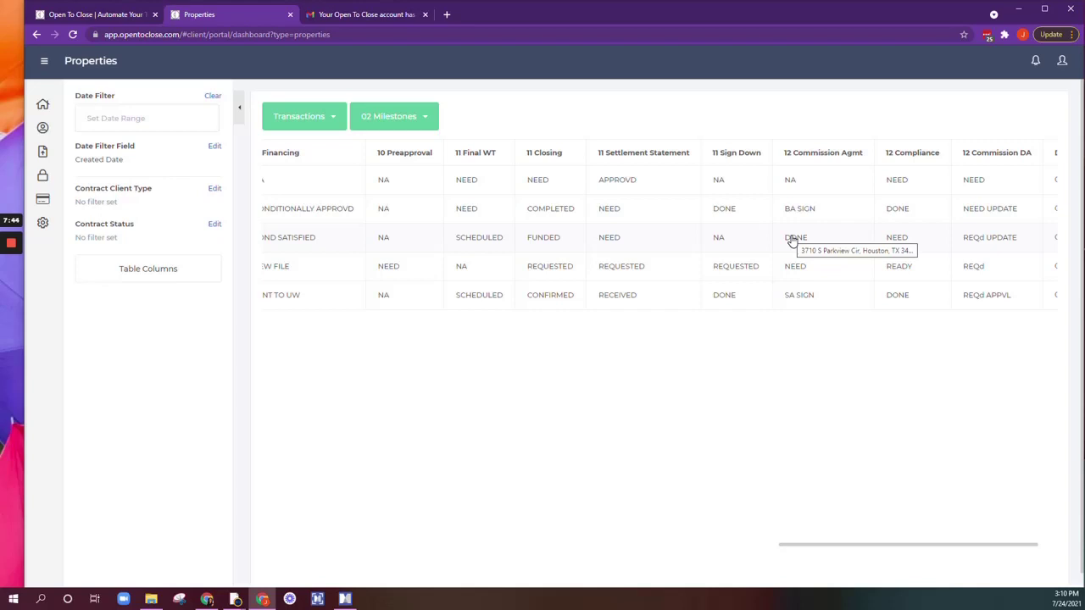
pyautogui.hscroll(2, 628, 266)
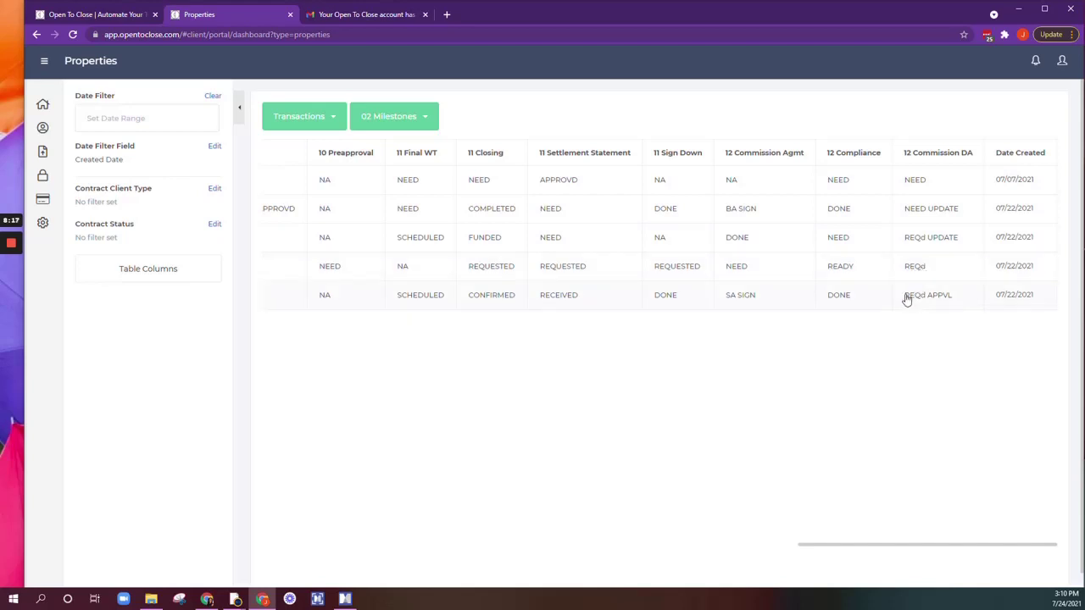
# Highlight individual statuses in the 12 Commission DA column, clear the highlight and return to the first columns.
pyautogui.moveTo(951, 300); pyautogui.dragTo(904, 297)
pyautogui.moveTo(960, 210); pyautogui.dragTo(907, 218)
pyautogui.moveTo(963, 241); pyautogui.dragTo(905, 244)
pyautogui.click(938, 241)
pyautogui.middleClick(921, 256)
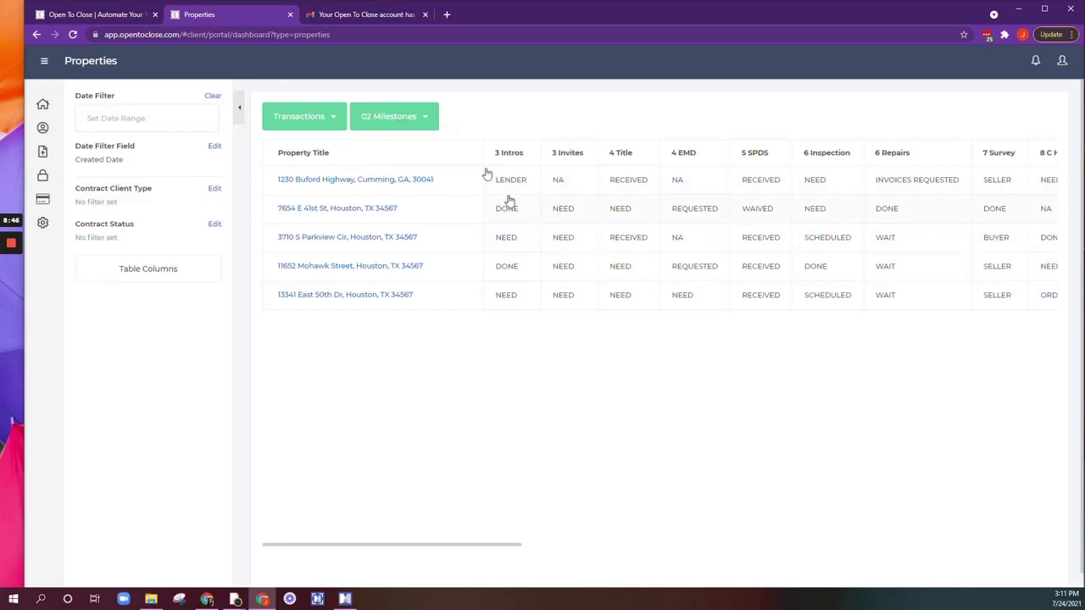
# Show the 03 Pre-Inspection Milestones segment and then the 04 Pending Milestones segment of the Transactions table.
pyautogui.click(383, 119)
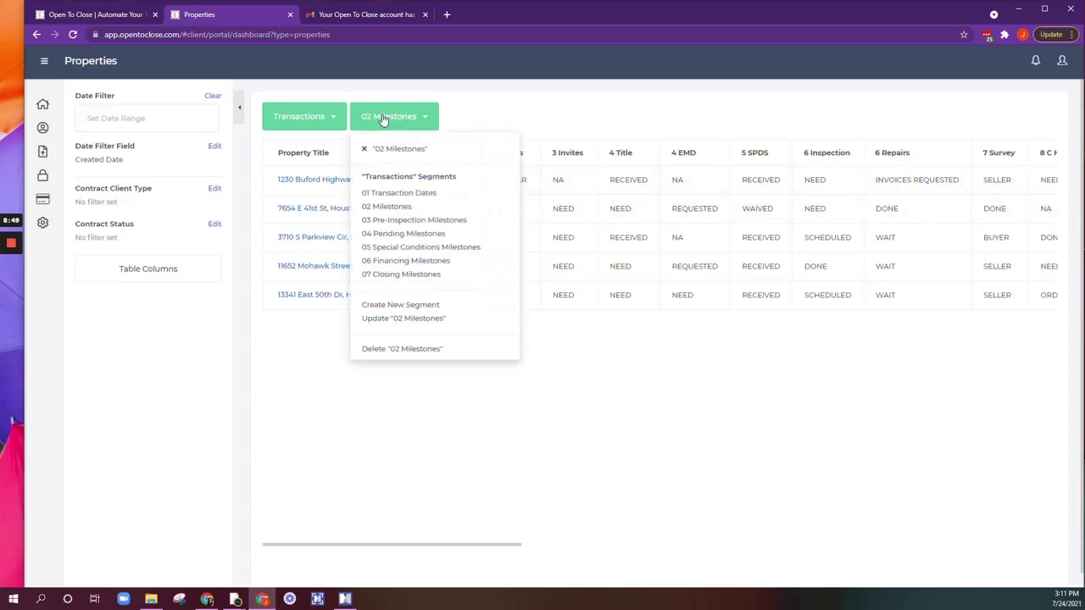
pyautogui.click(424, 223)
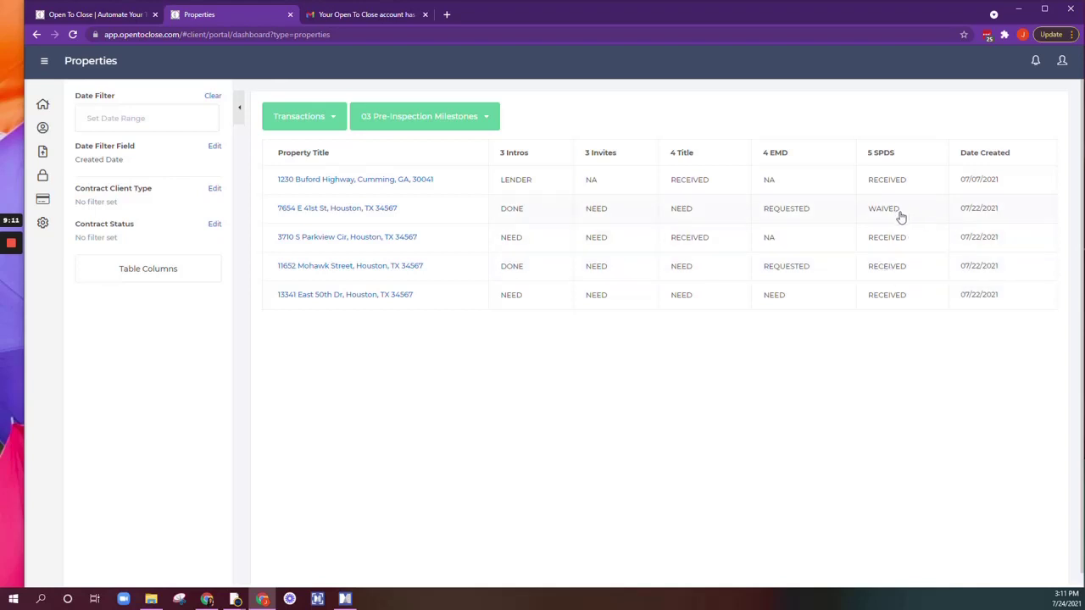
pyautogui.click(407, 123)
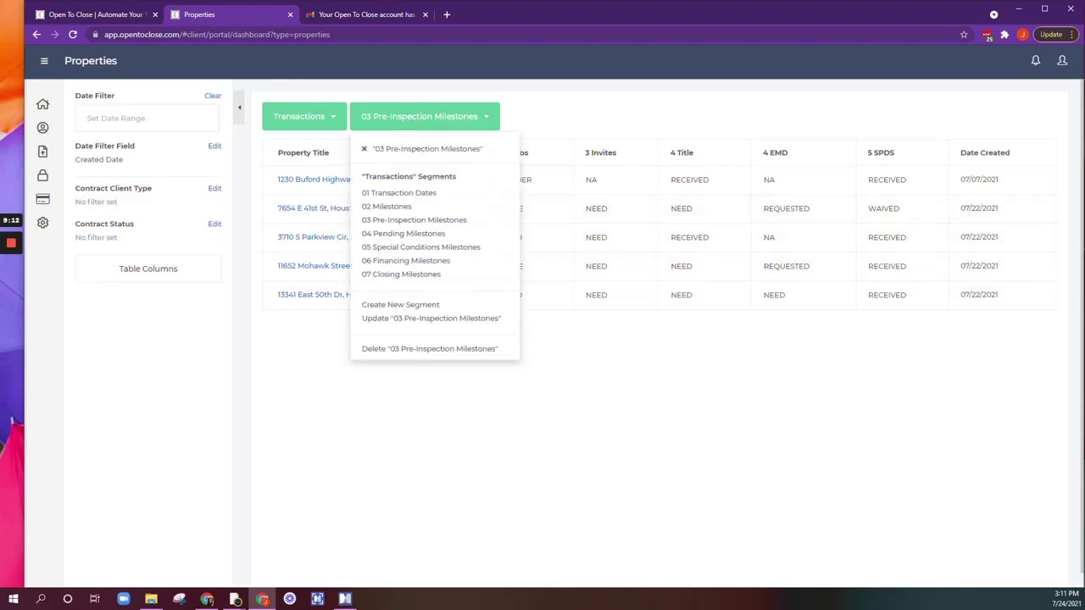
pyautogui.click(405, 234)
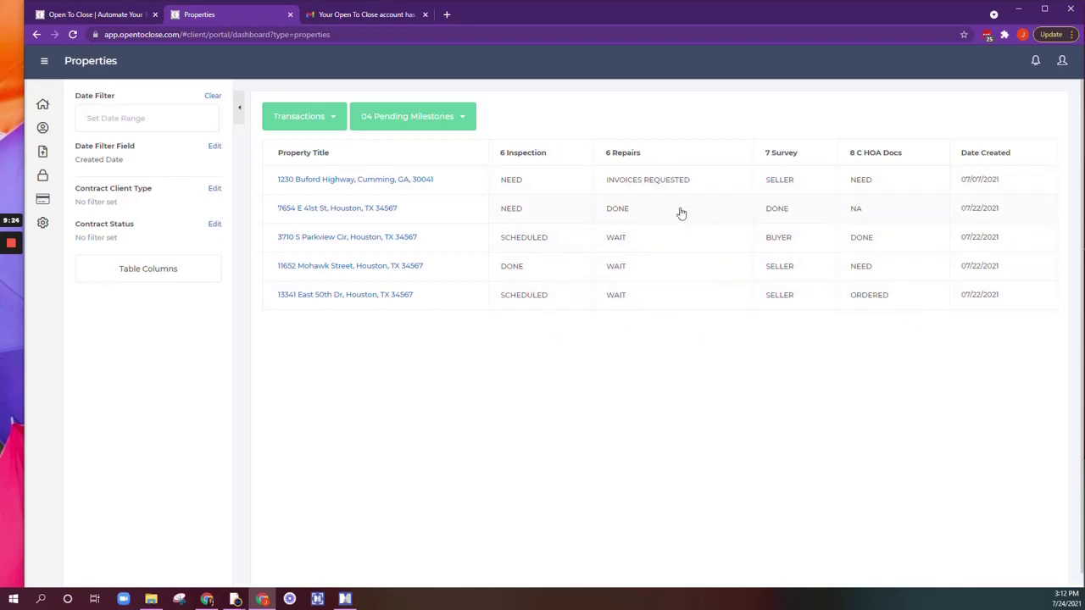
# Show the 05 Special Conditions Milestones segment and inspect its columns, highlighting the COOP and DONE statuses under 9 Home Warranty.
pyautogui.click(419, 123)
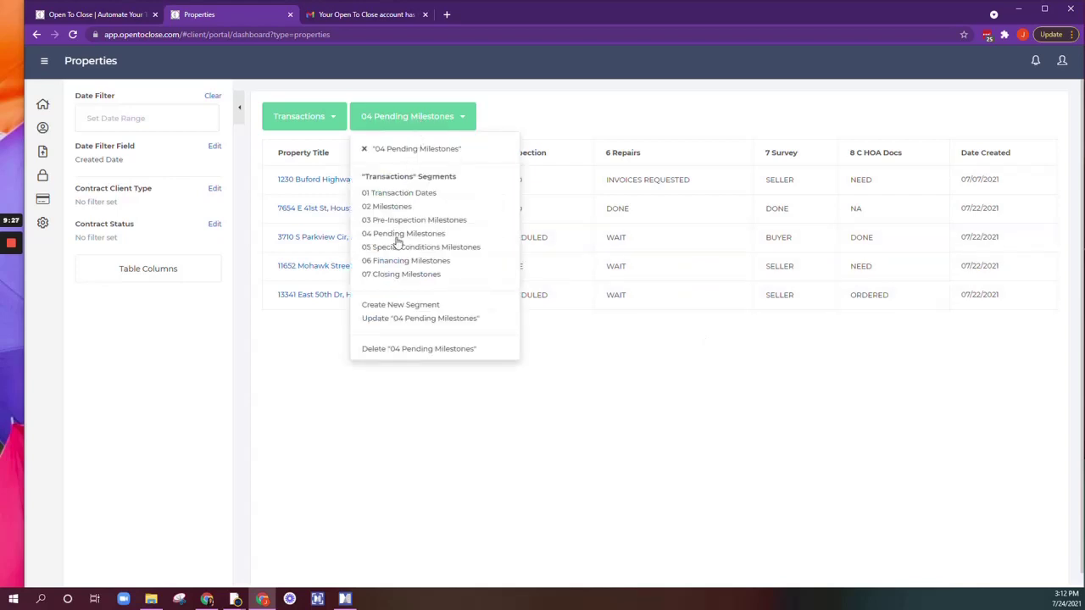
pyautogui.click(397, 248)
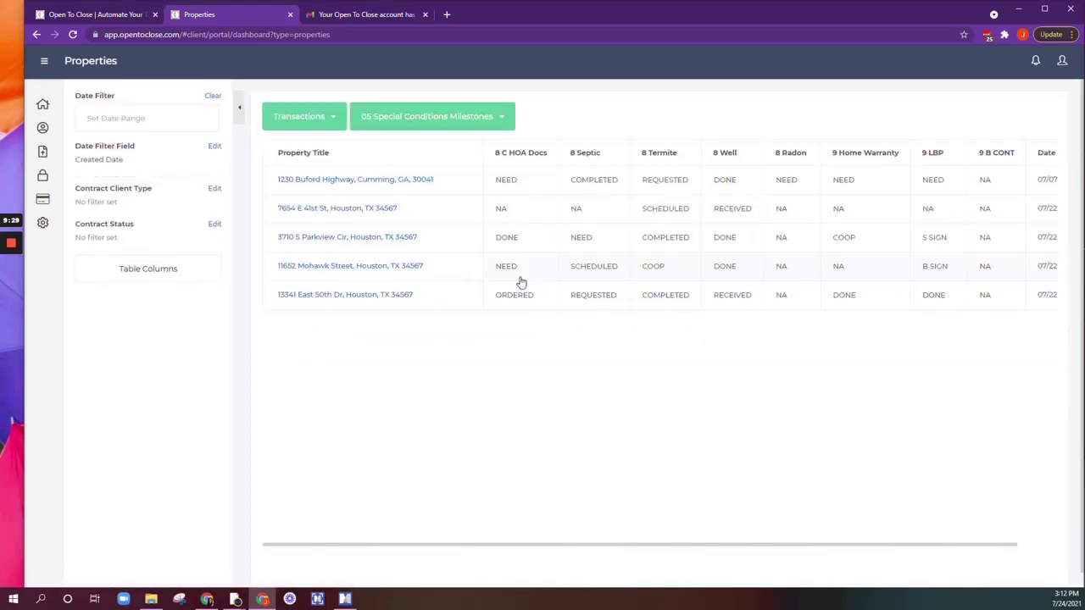
pyautogui.hscroll(2, 545, 252)
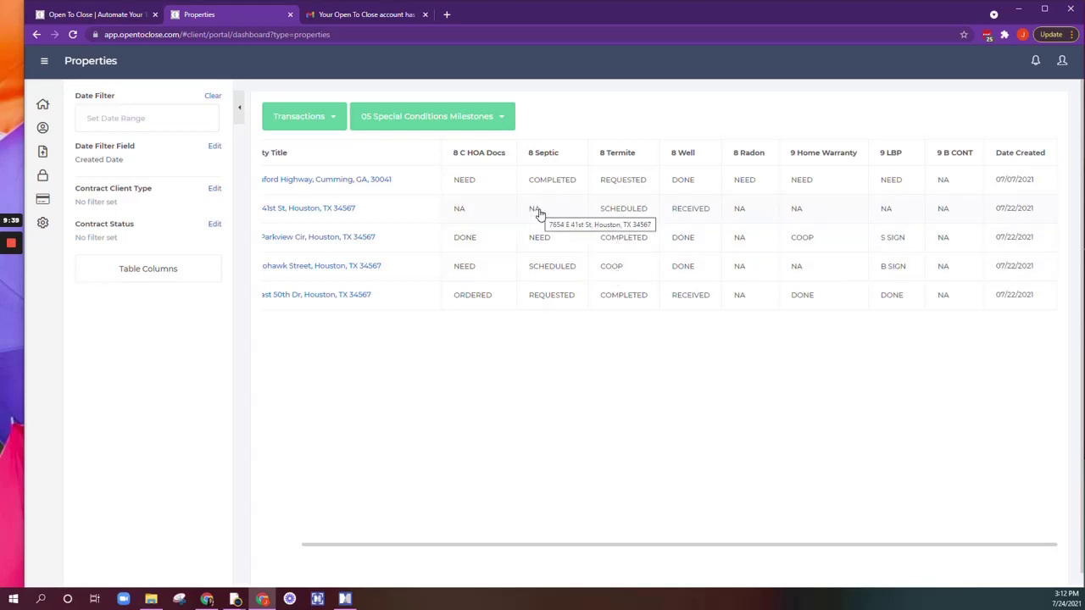
pyautogui.doubleClick(804, 240)
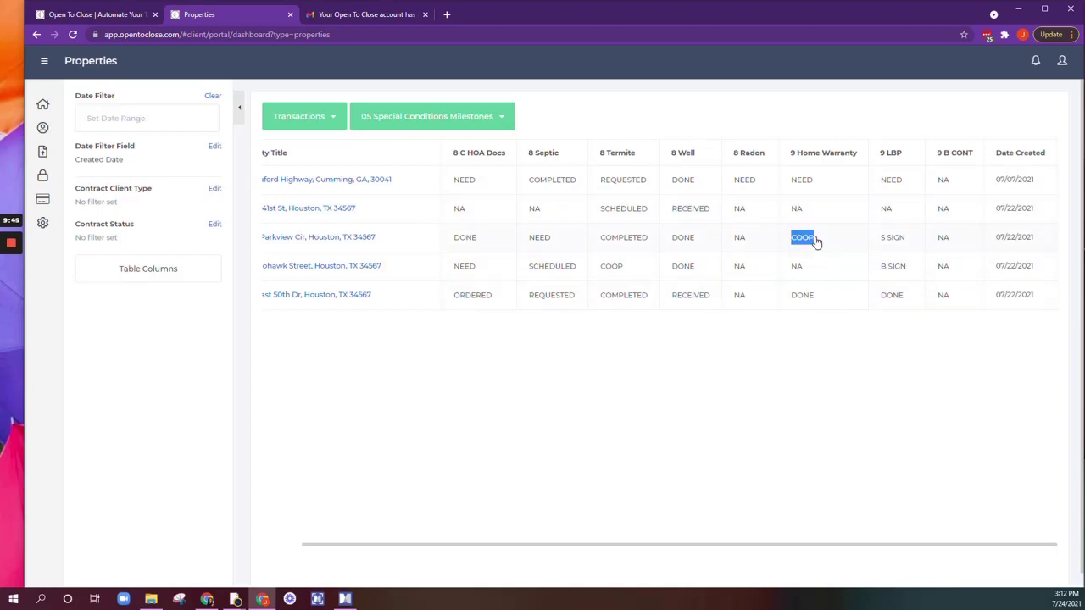
pyautogui.click(810, 187)
pyautogui.moveTo(813, 296); pyautogui.dragTo(794, 296)
pyautogui.click(827, 207)
pyautogui.hscroll(-1, 826, 206)
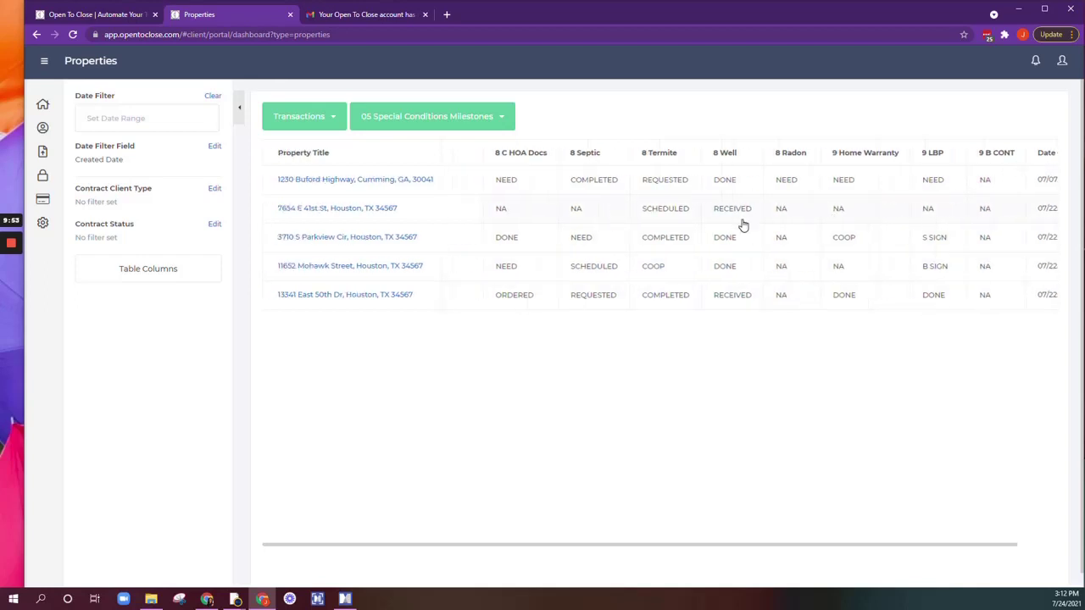
# Show the 06 Financing Milestones segment and highlight each property's status in the 10 Financing column in turn.
pyautogui.click(449, 118)
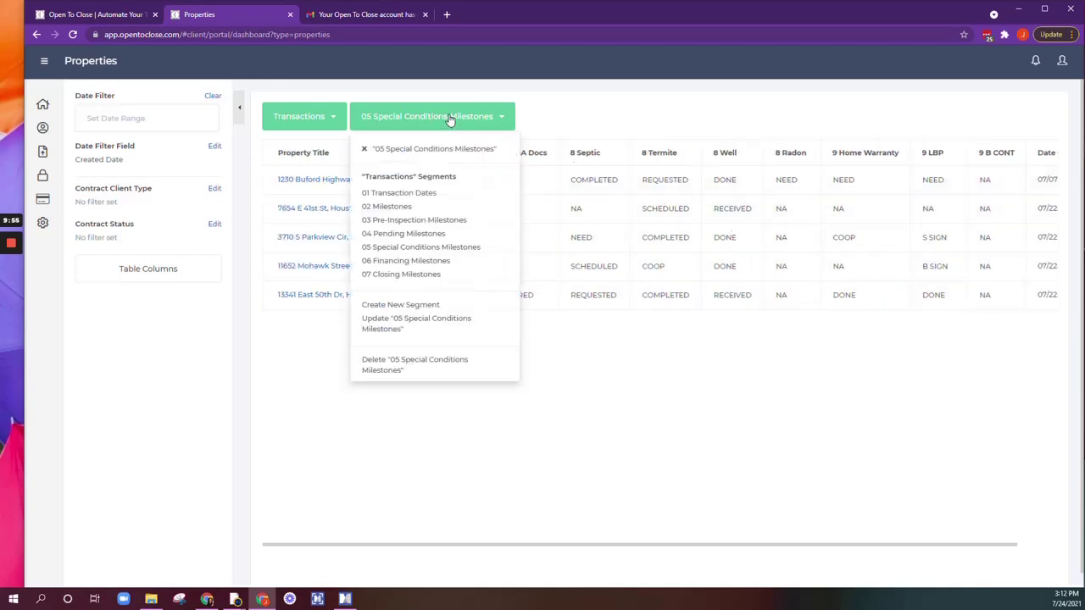
pyautogui.click(416, 264)
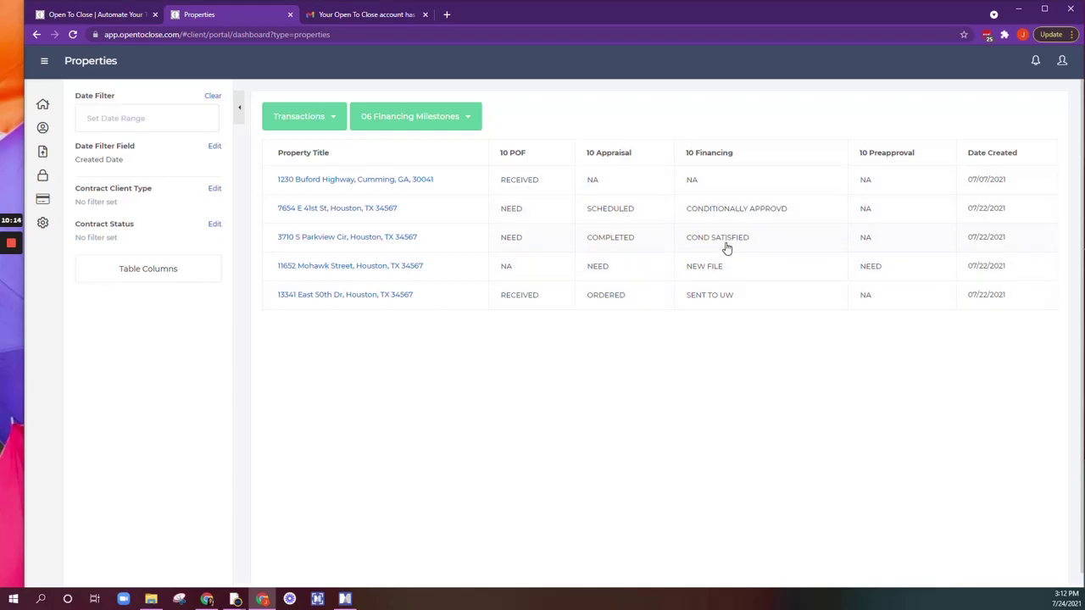
pyautogui.moveTo(809, 218); pyautogui.dragTo(684, 211)
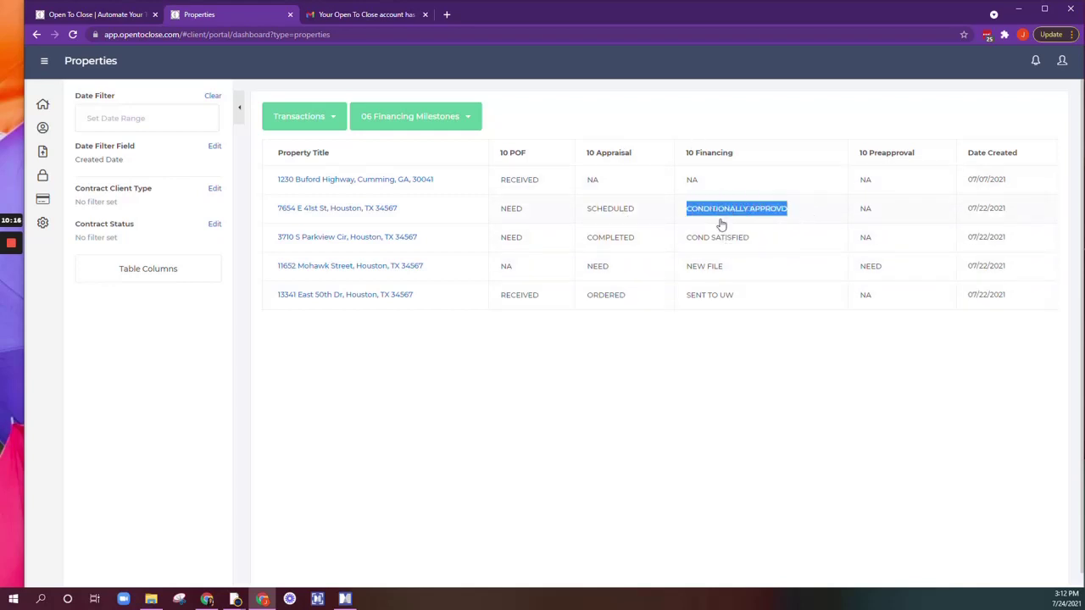
pyautogui.moveTo(760, 239); pyautogui.dragTo(682, 241)
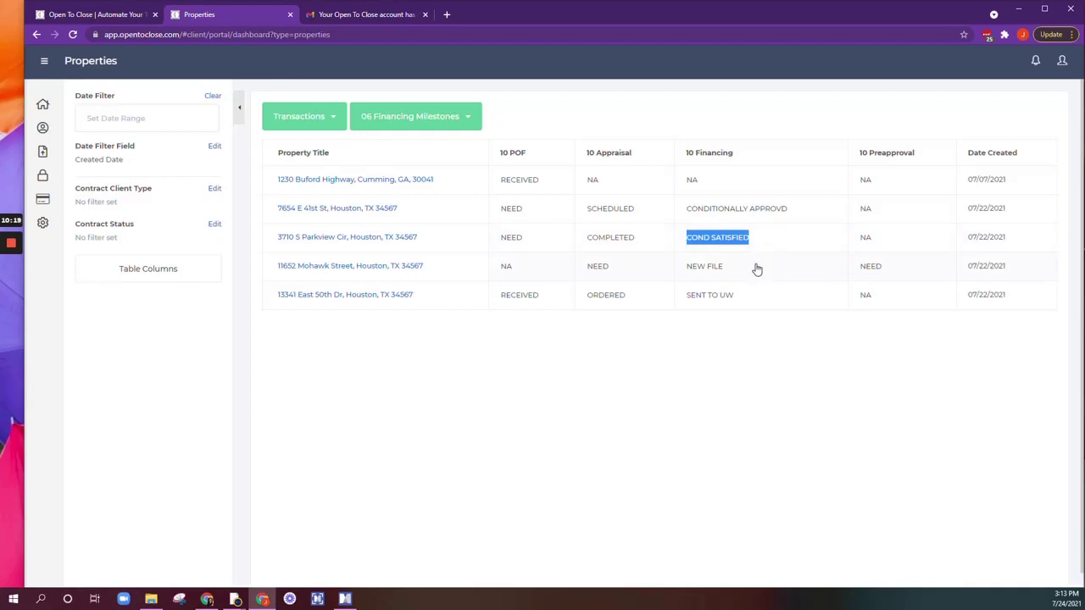
pyautogui.moveTo(755, 269); pyautogui.dragTo(680, 271)
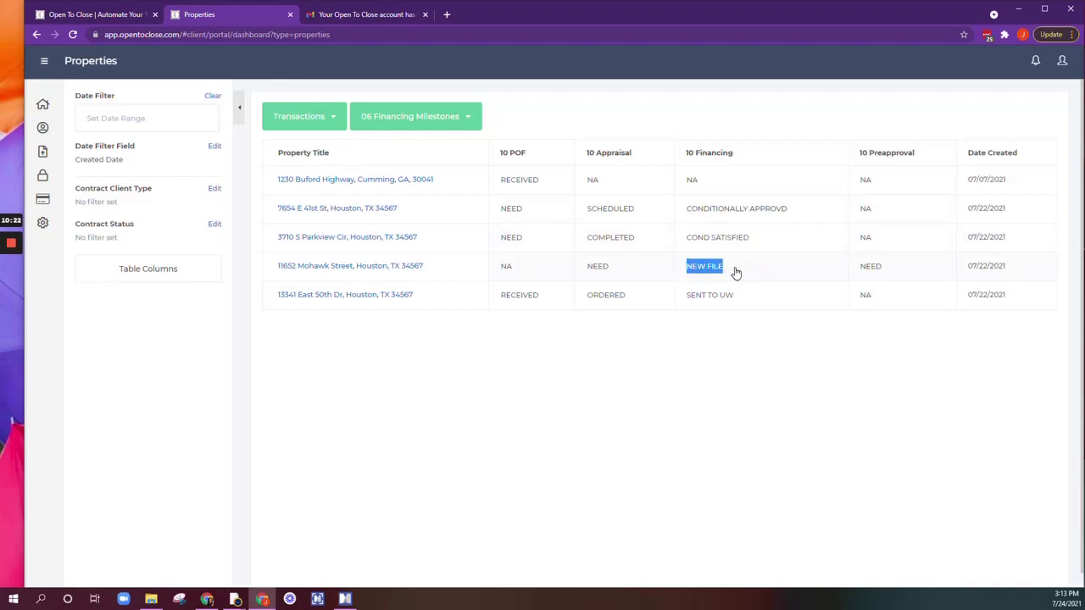
pyautogui.moveTo(775, 300); pyautogui.dragTo(686, 300)
pyautogui.click(746, 296)
pyautogui.moveTo(722, 184); pyautogui.dragTo(679, 188)
pyautogui.click(736, 188)
# Show the 07 Closing Milestones segment and highlight the FUNDED and REQUESTED statuses in the 11 Closing column.
pyautogui.click(428, 116)
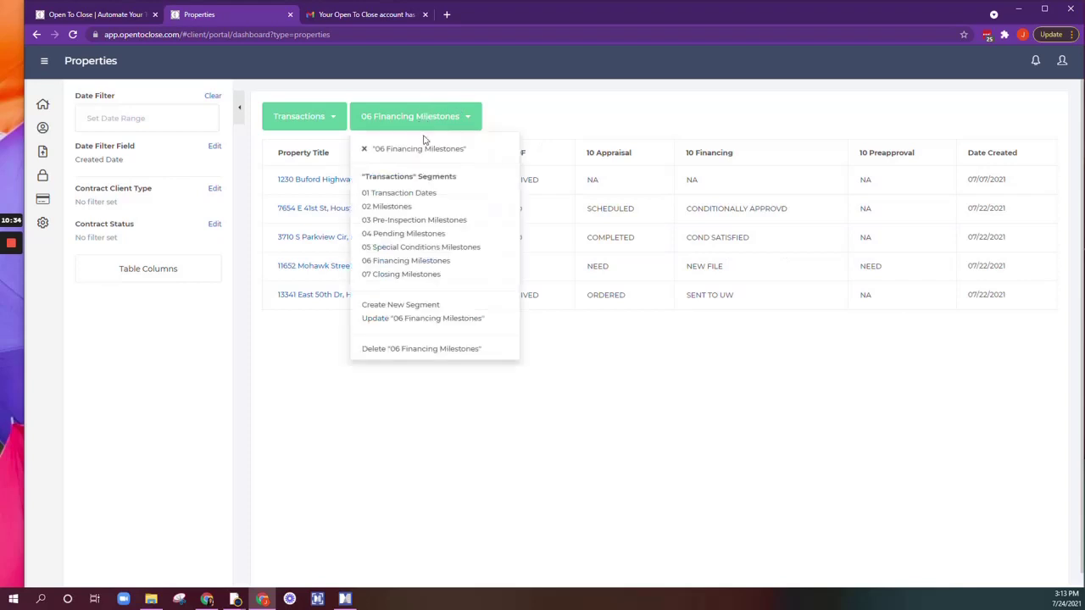
pyautogui.click(432, 274)
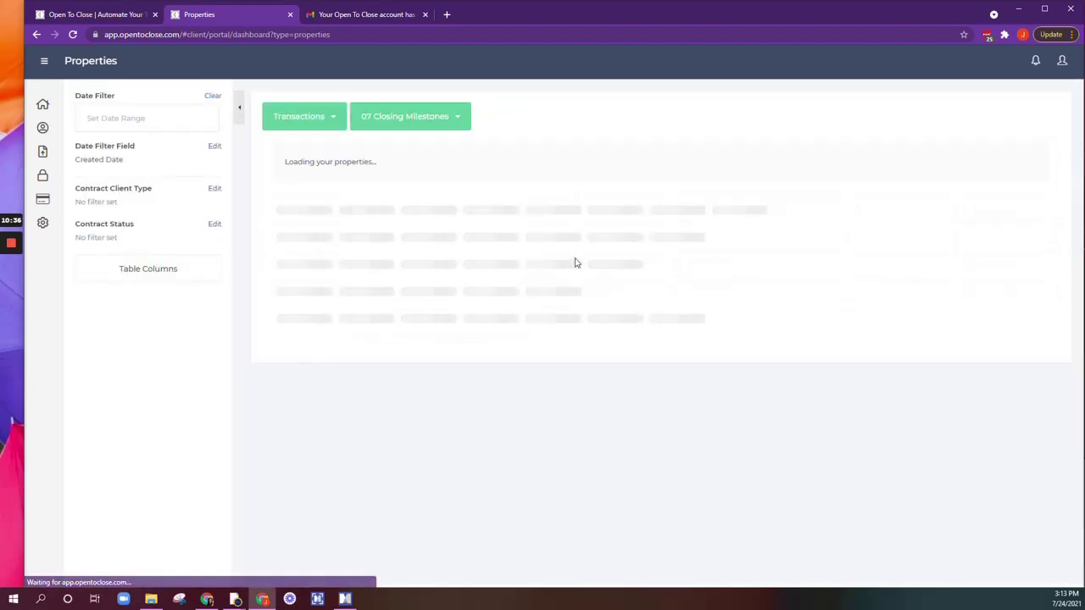
pyautogui.hscroll(3, 563, 238)
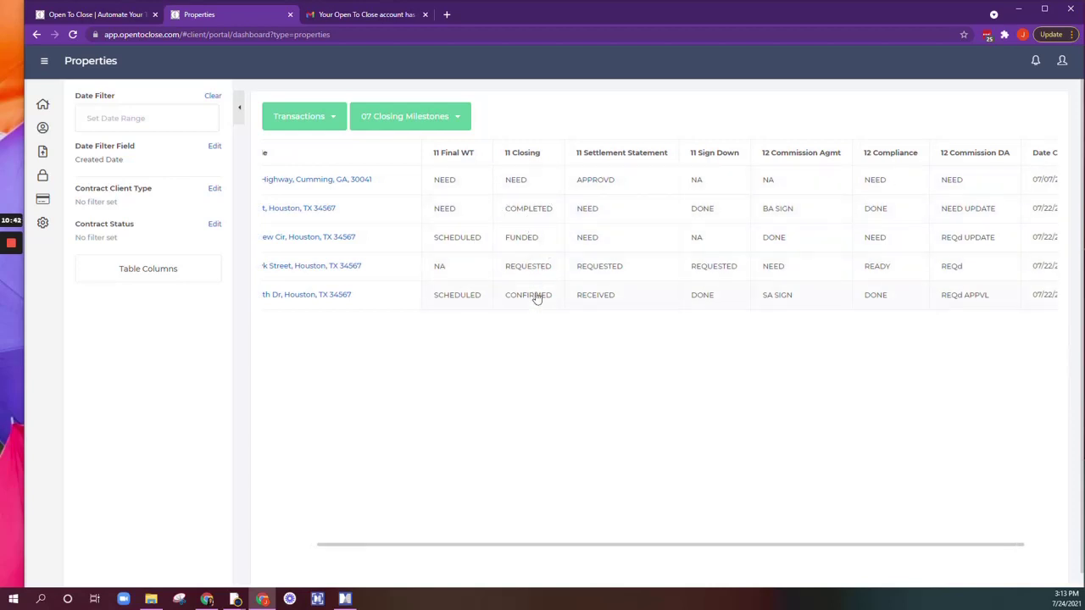
pyautogui.moveTo(544, 244); pyautogui.dragTo(500, 242)
pyautogui.moveTo(557, 273); pyautogui.dragTo(505, 272)
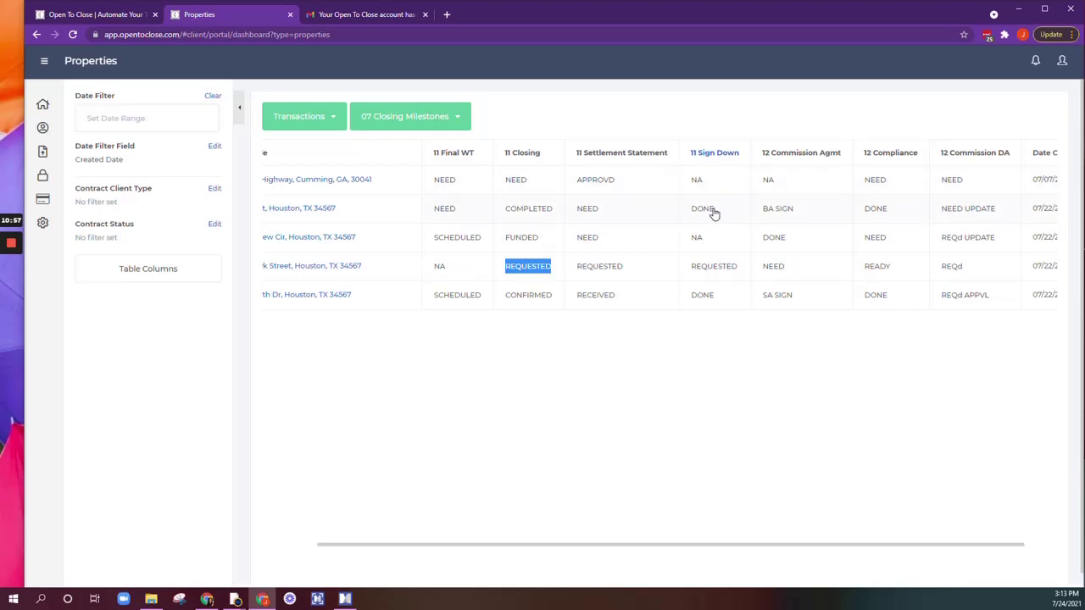
# Look over the remaining closing milestone columns, then view the Transactions segment list without choosing another segment.
pyautogui.click(806, 209)
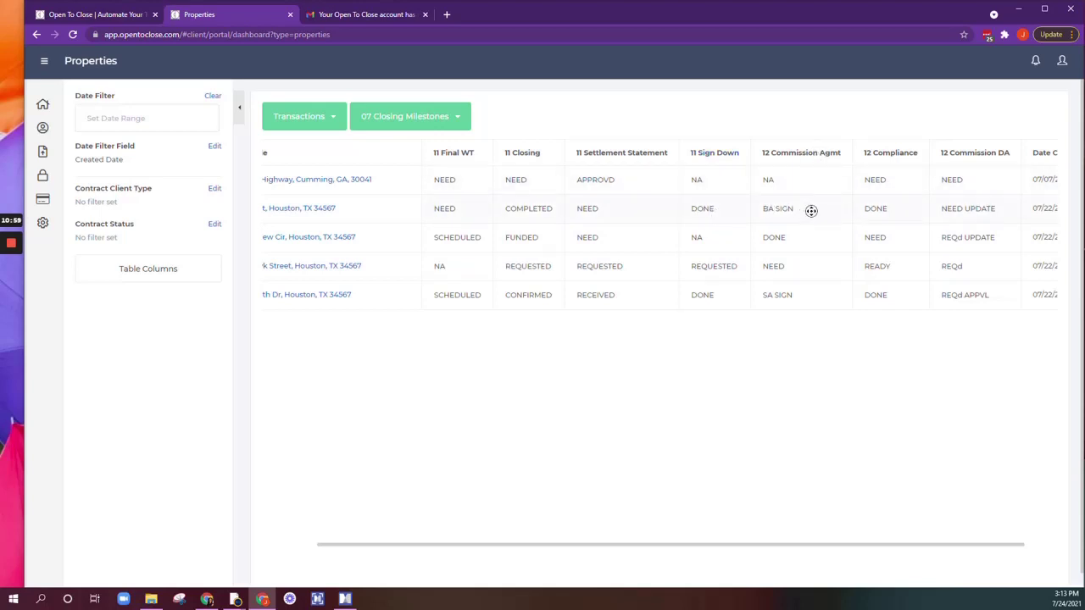
pyautogui.hscroll(2, 818, 210)
pyautogui.hscroll(-3, 747, 219)
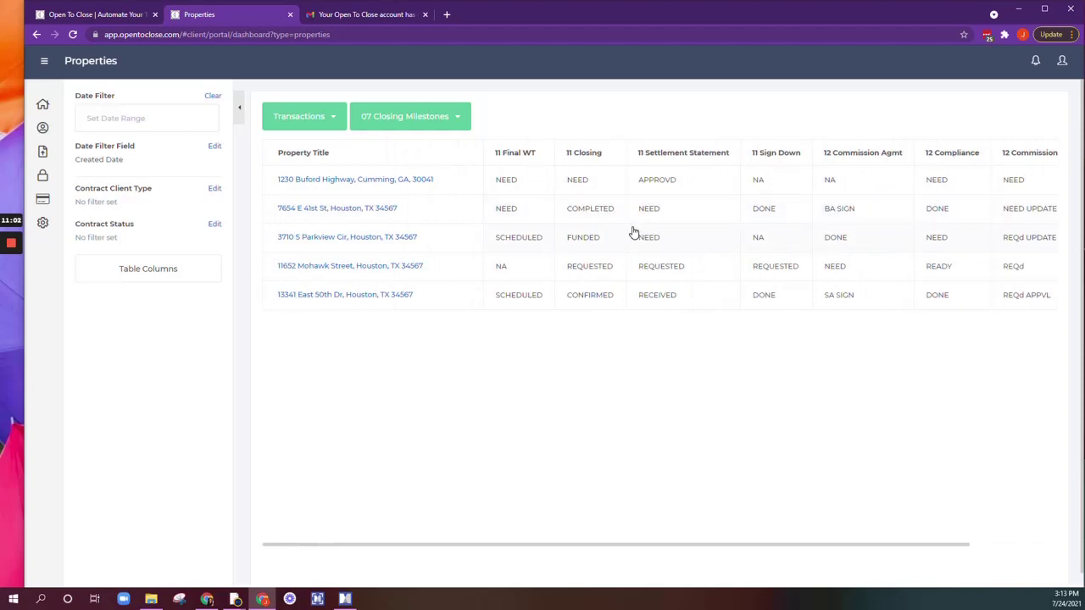
pyautogui.click(398, 120)
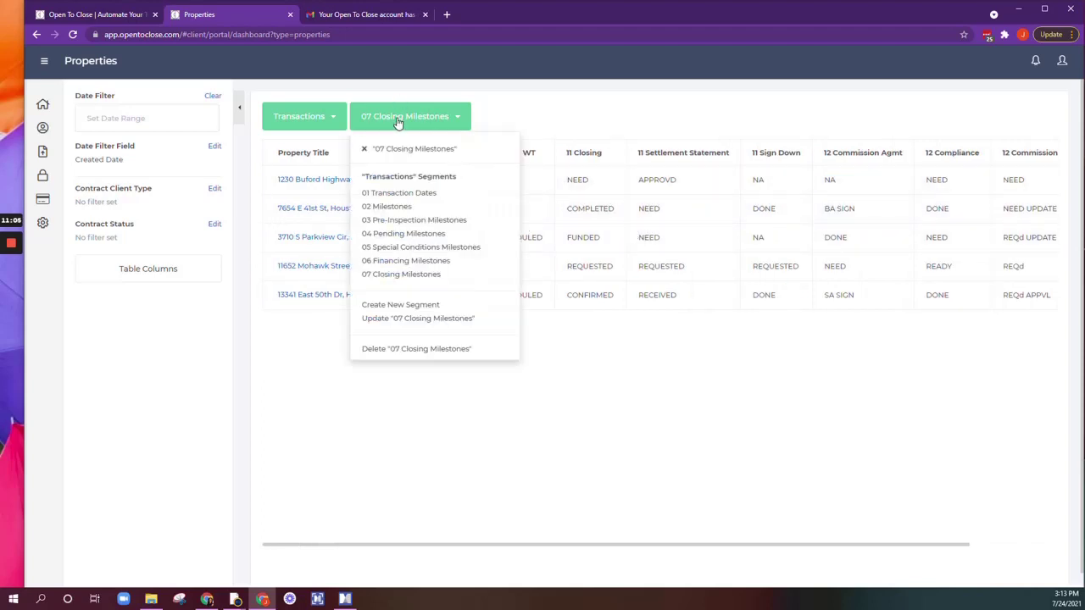
pyautogui.click(529, 121)
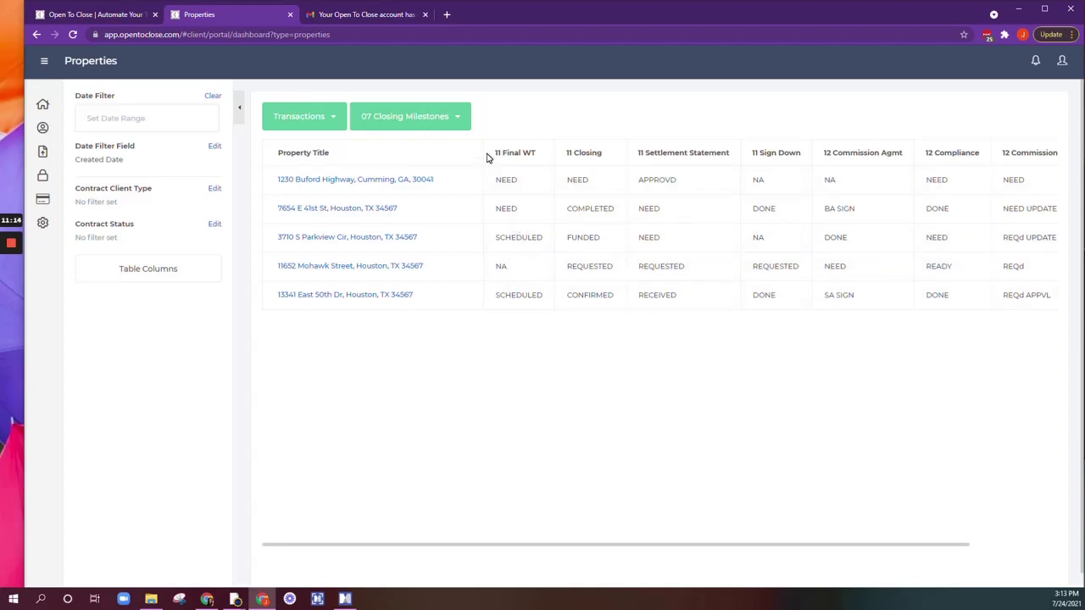
# Switch the property list from the Transactions table to the Active Listings table and reload the page.
pyautogui.click(405, 124)
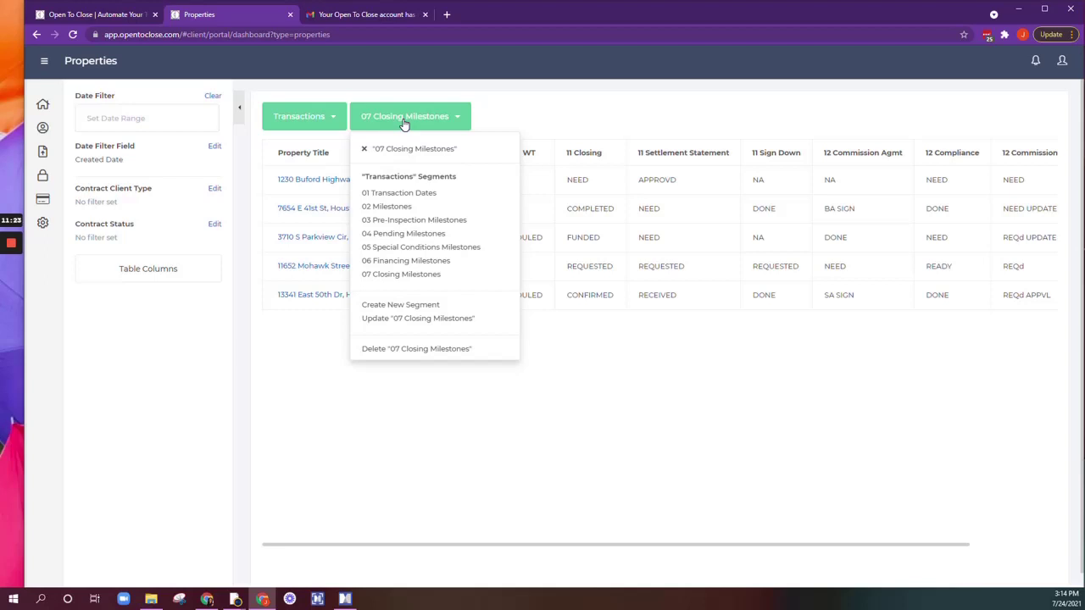
pyautogui.click(319, 124)
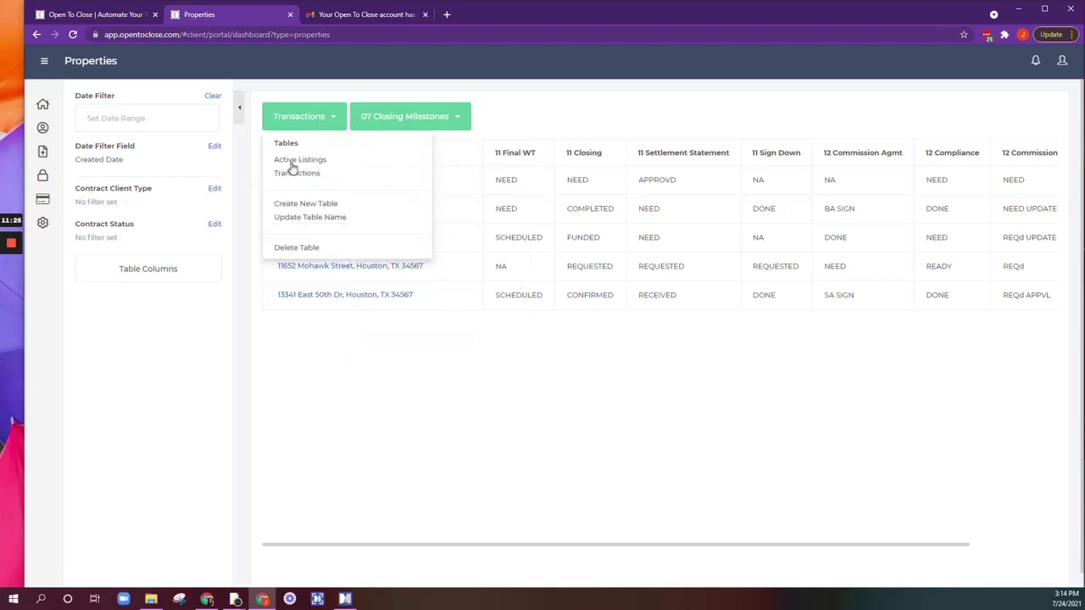
pyautogui.click(311, 161)
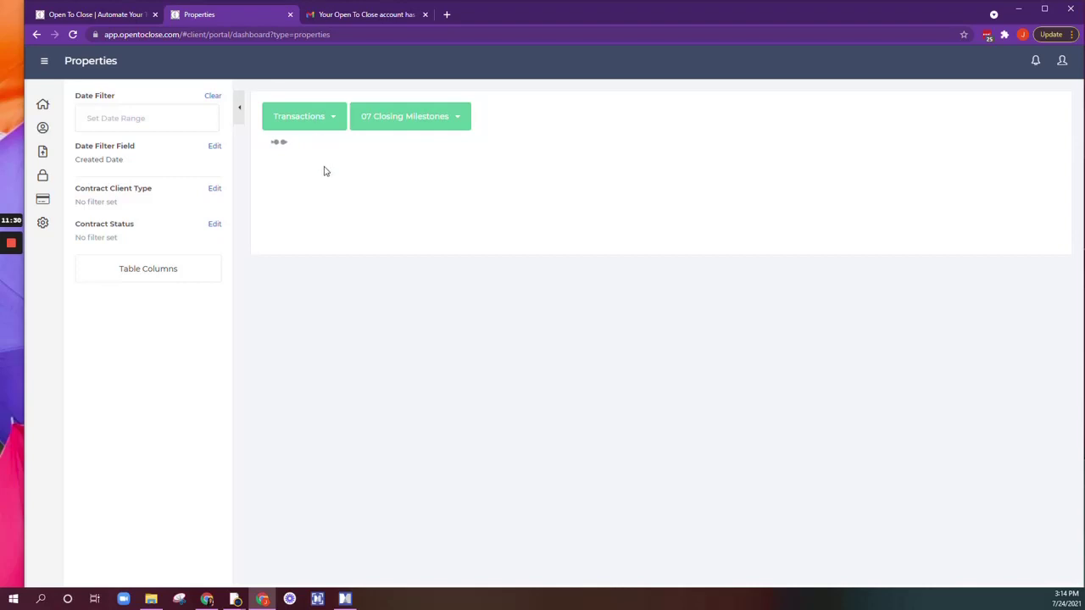
pyautogui.click(73, 35)
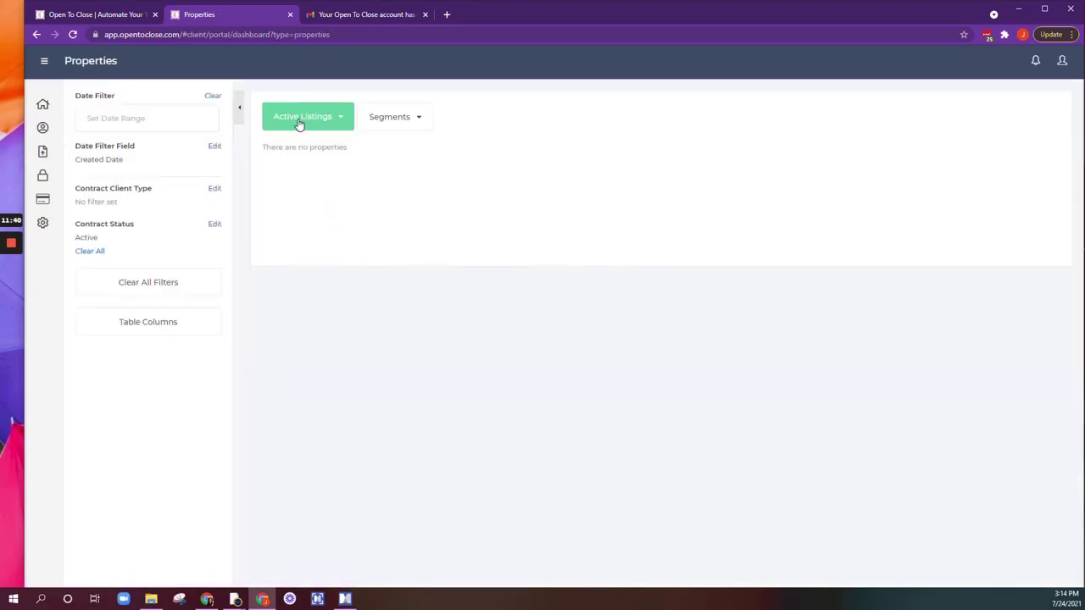
# Create a segment named "New Listings" in the Active Listings table.
pyautogui.click(396, 119)
pyautogui.click(403, 187)
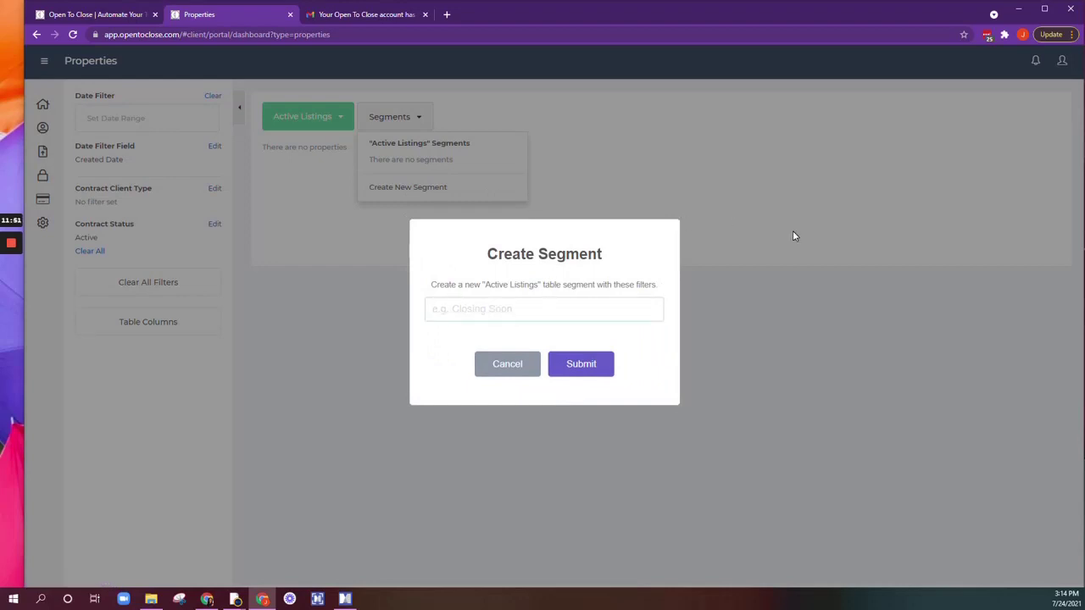
pyautogui.write('New Listings')
pyautogui.click(580, 365)
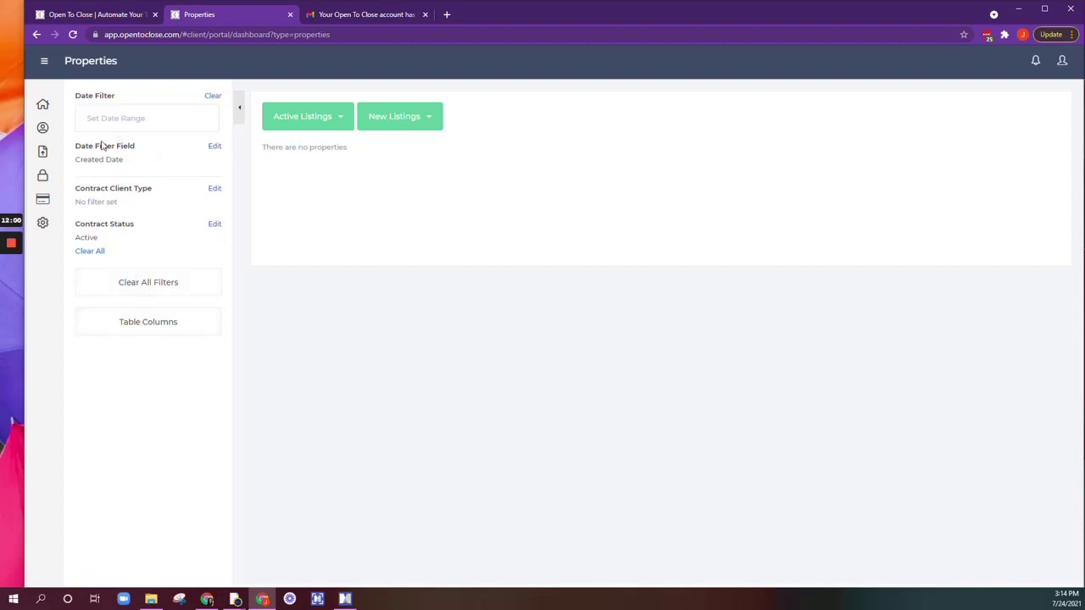
# Add Listing Appointment Date, Listing Agreement Date, Staging Date, Photo Date, Sign Install, Target Live Date and Live Date as columns of the New Listings segment.
pyautogui.click(143, 325)
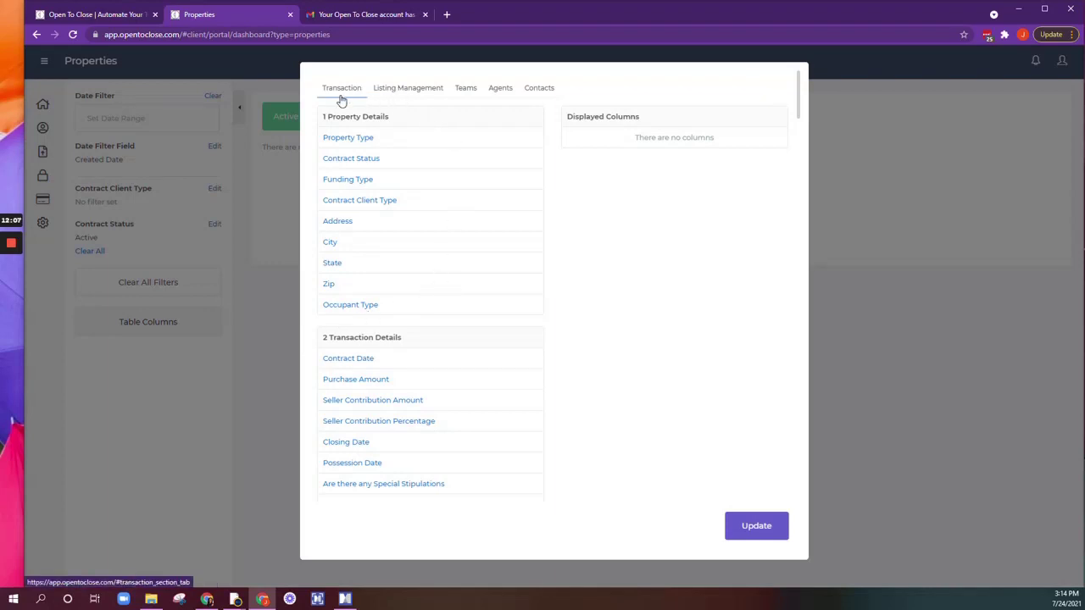
pyautogui.click(399, 90)
pyautogui.scroll(-3, 417, 364)
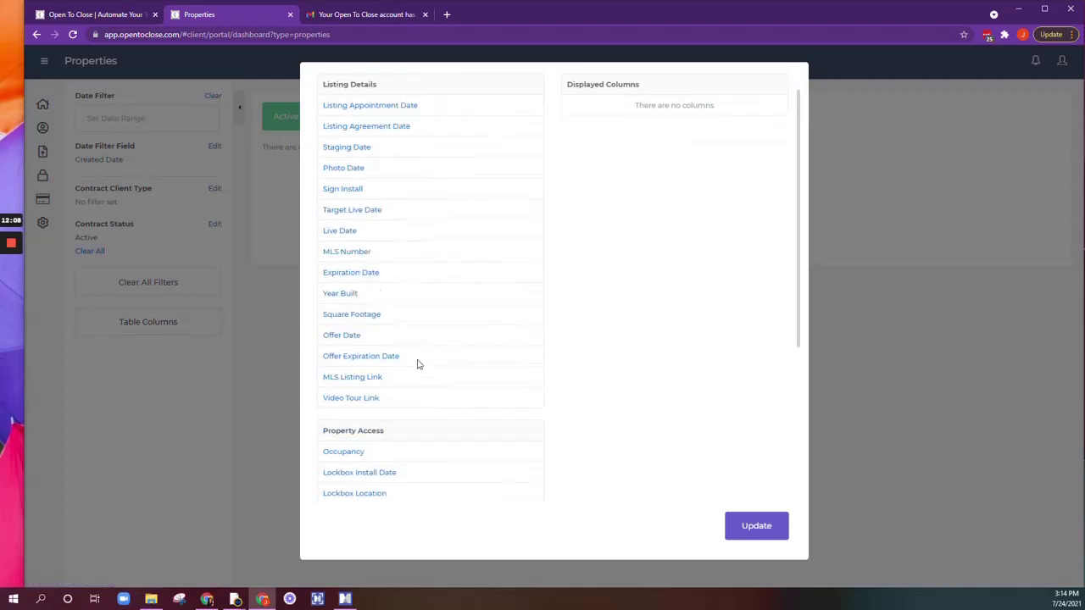
pyautogui.scroll(3, 416, 365)
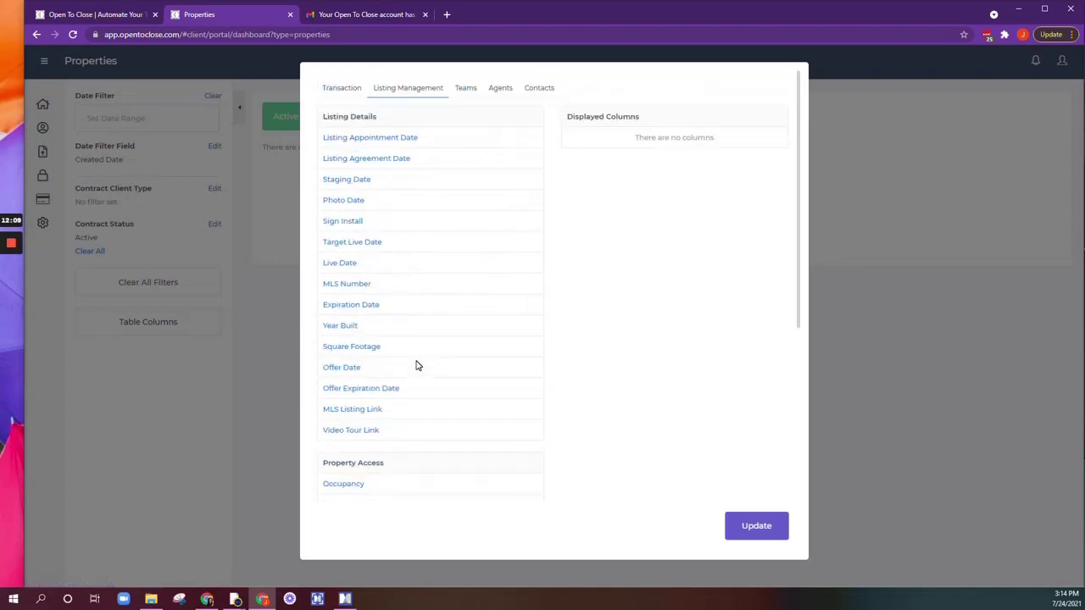
pyautogui.click(361, 139)
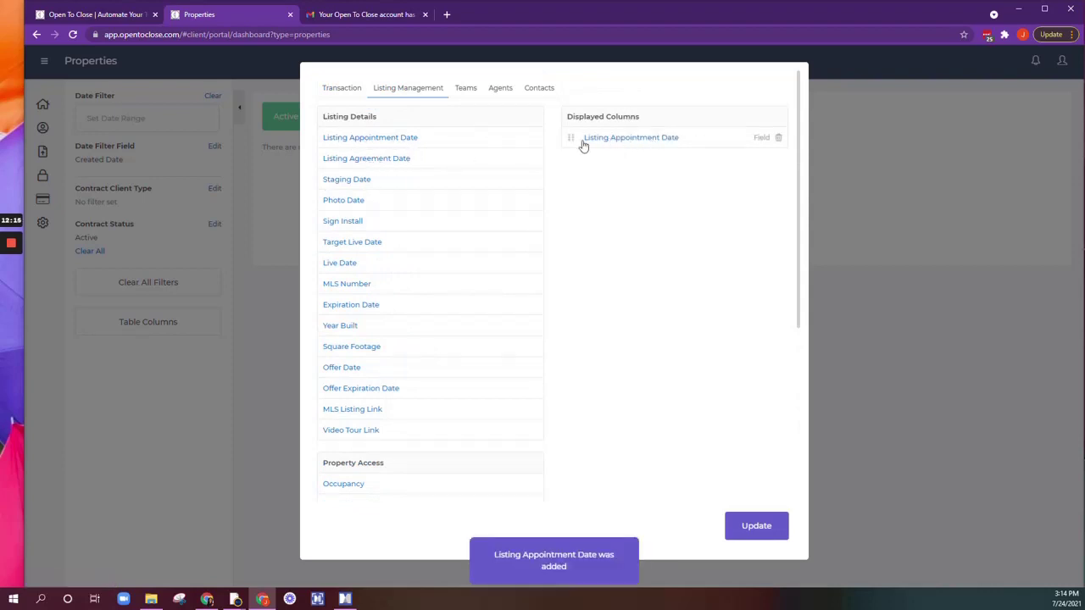
pyautogui.click(376, 160)
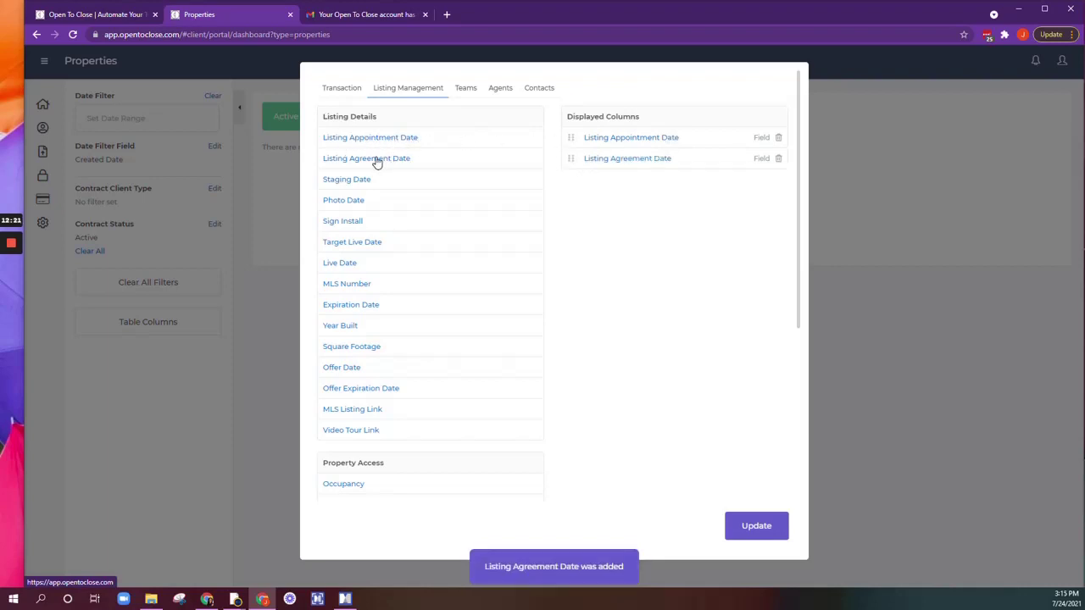
pyautogui.click(356, 182)
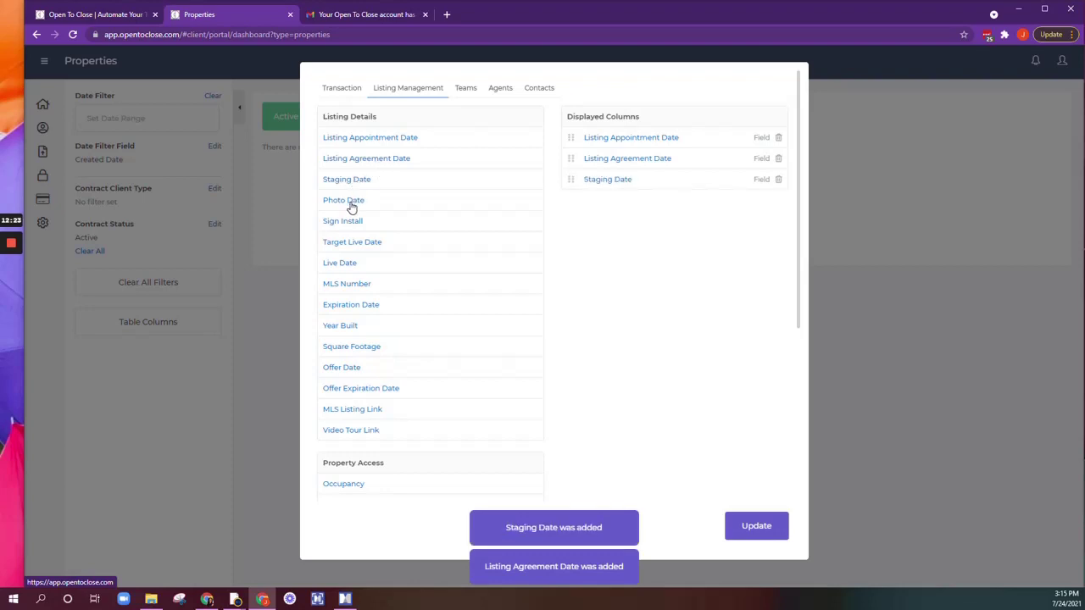
pyautogui.click(352, 203)
pyautogui.click(353, 226)
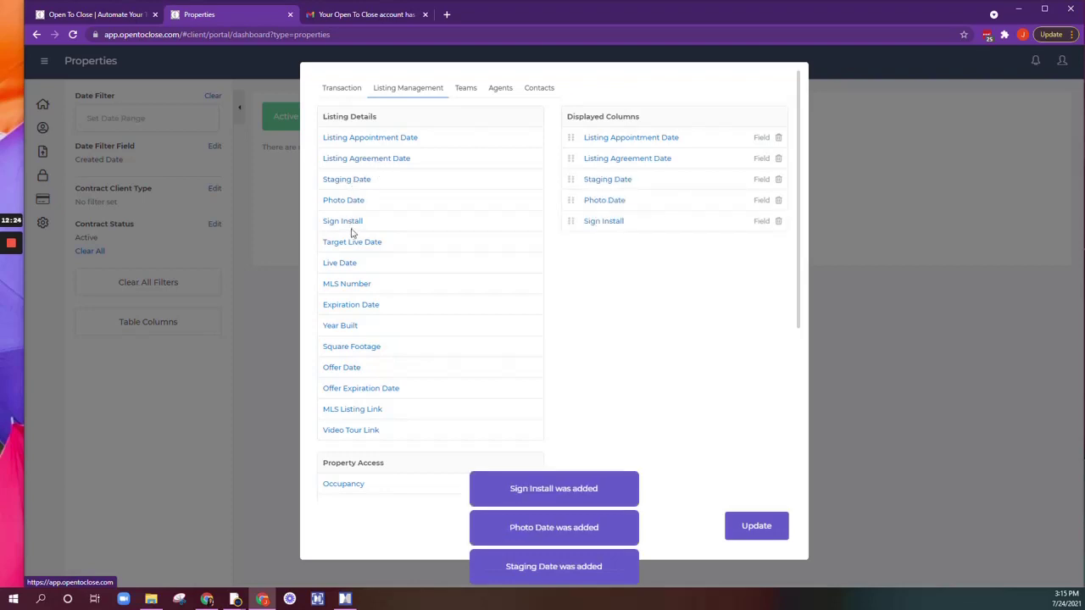
pyautogui.click(354, 245)
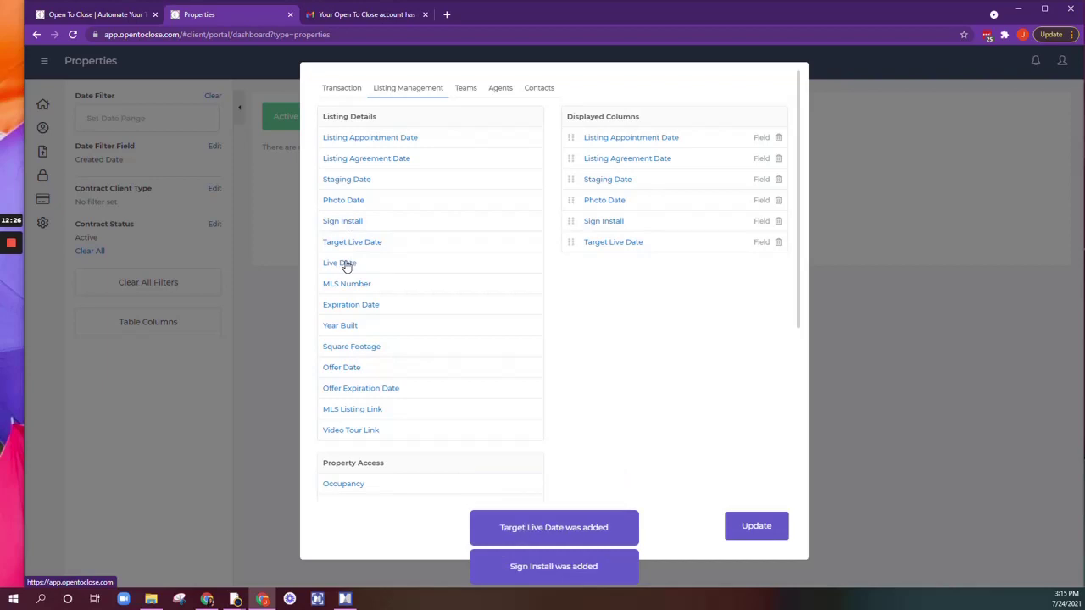
pyautogui.click(346, 264)
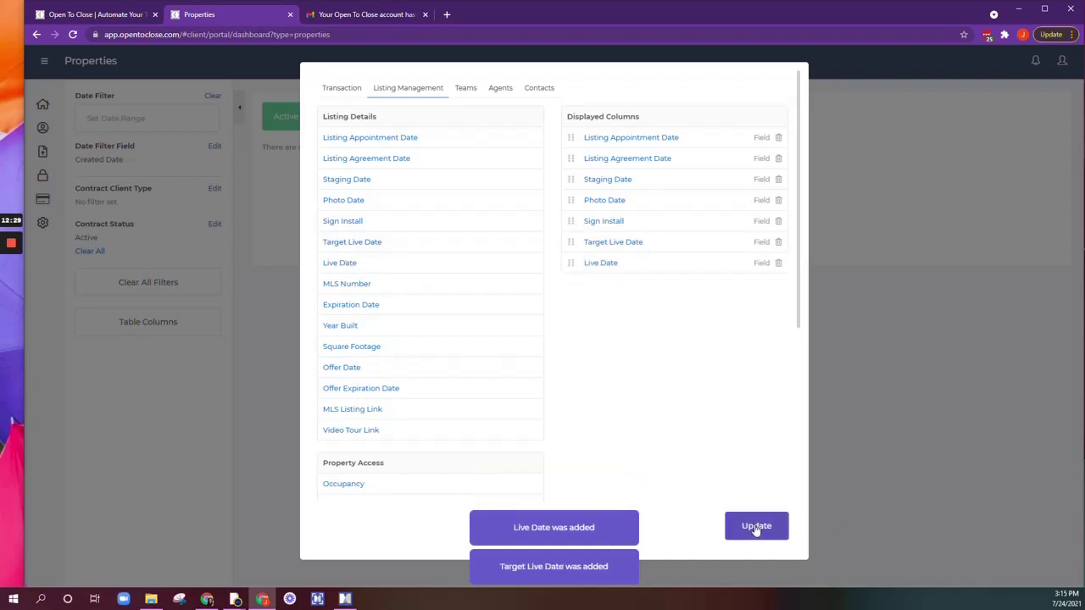
pyautogui.click(757, 527)
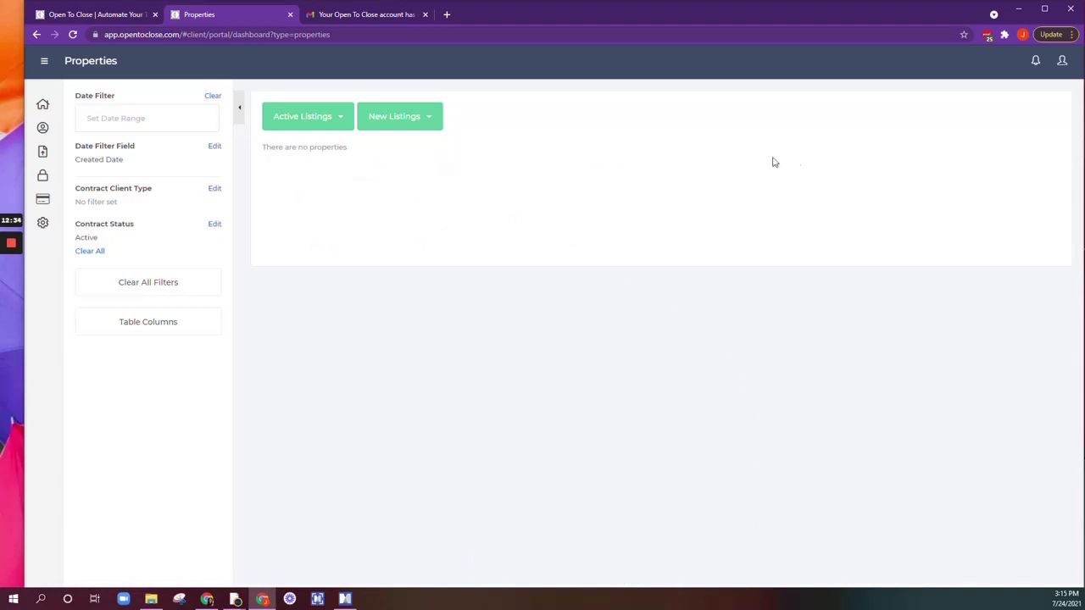
# View the Contract Client Type filter options without choosing any, and add Pending to the Contract Status filter.
pyautogui.click(214, 190)
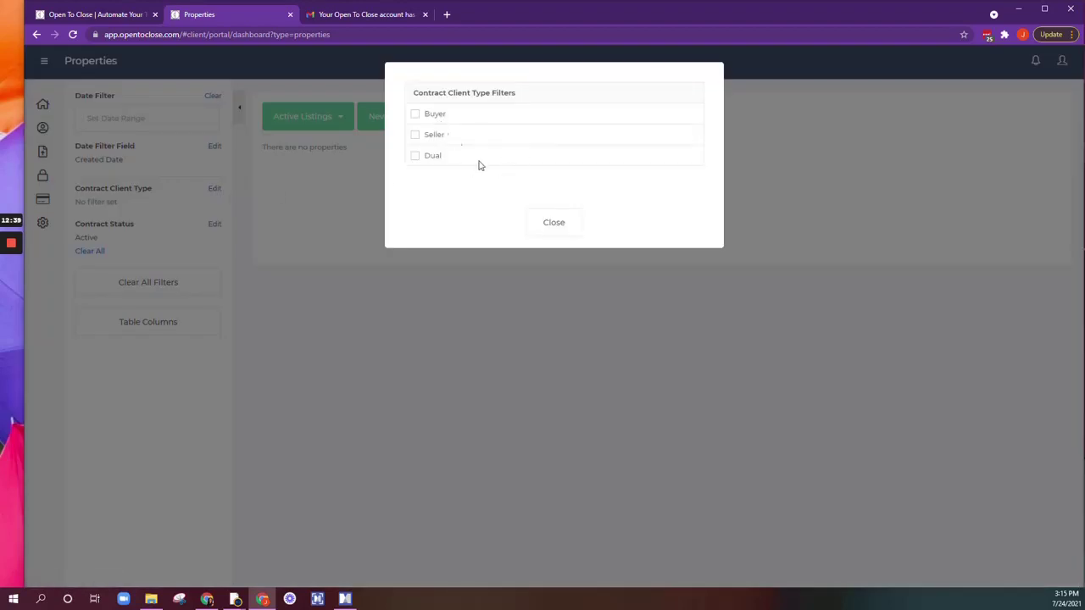
pyautogui.click(544, 228)
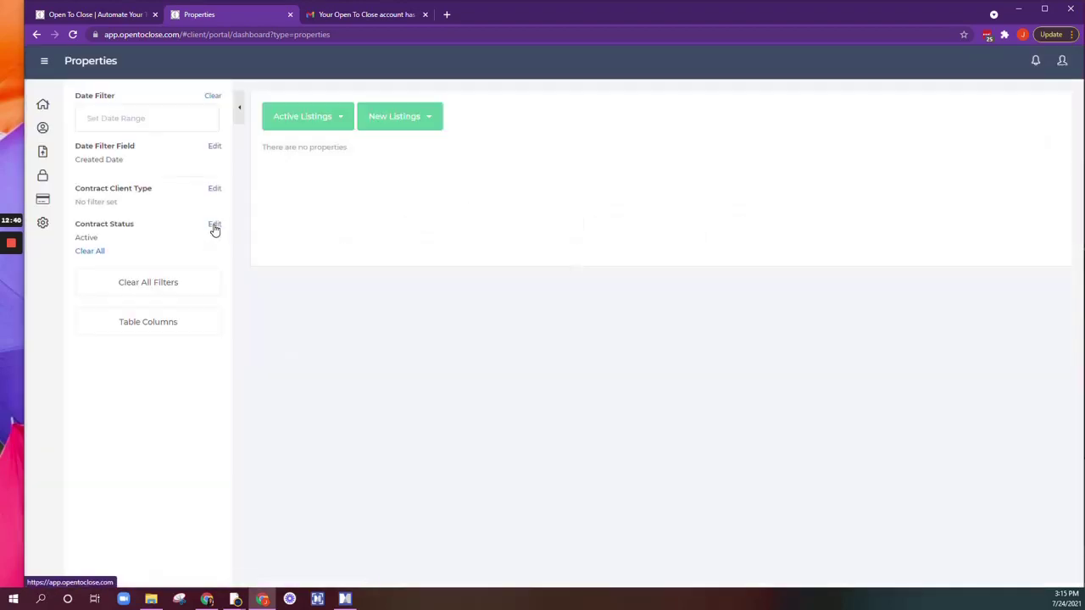
pyautogui.click(215, 225)
pyautogui.click(439, 137)
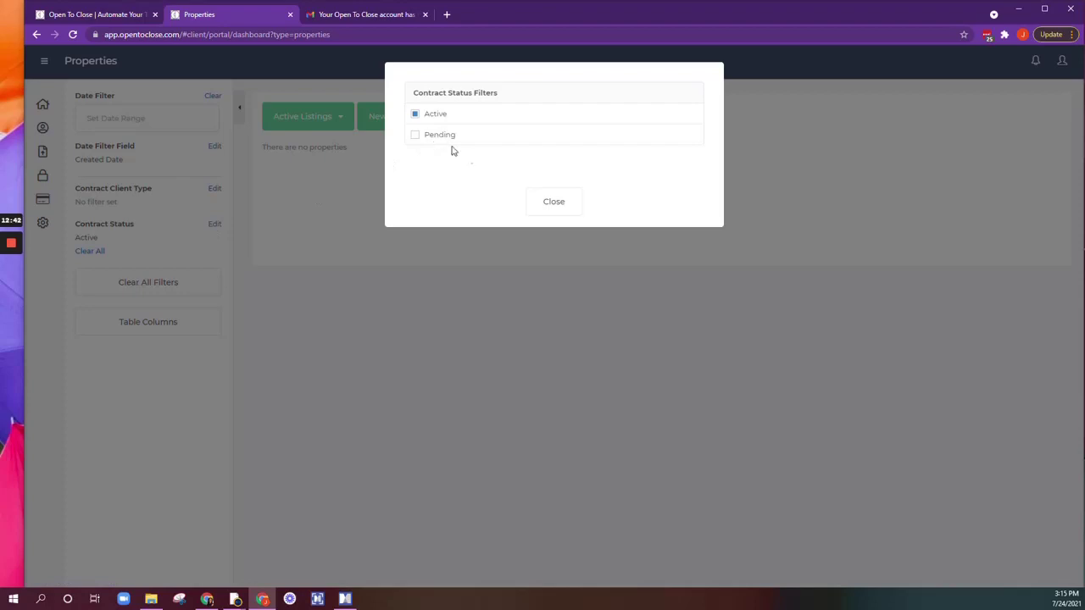
pyautogui.click(554, 201)
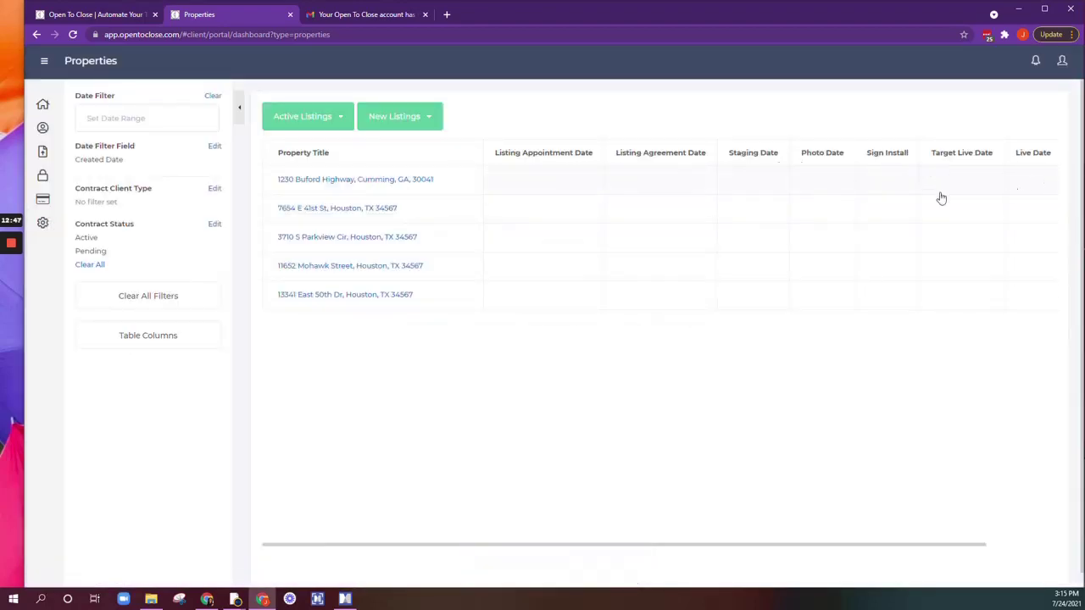
# Look over all columns of the New Listings segment and view the Active Listings segment list without choosing anything.
pyautogui.hscroll(1, 673, 352)
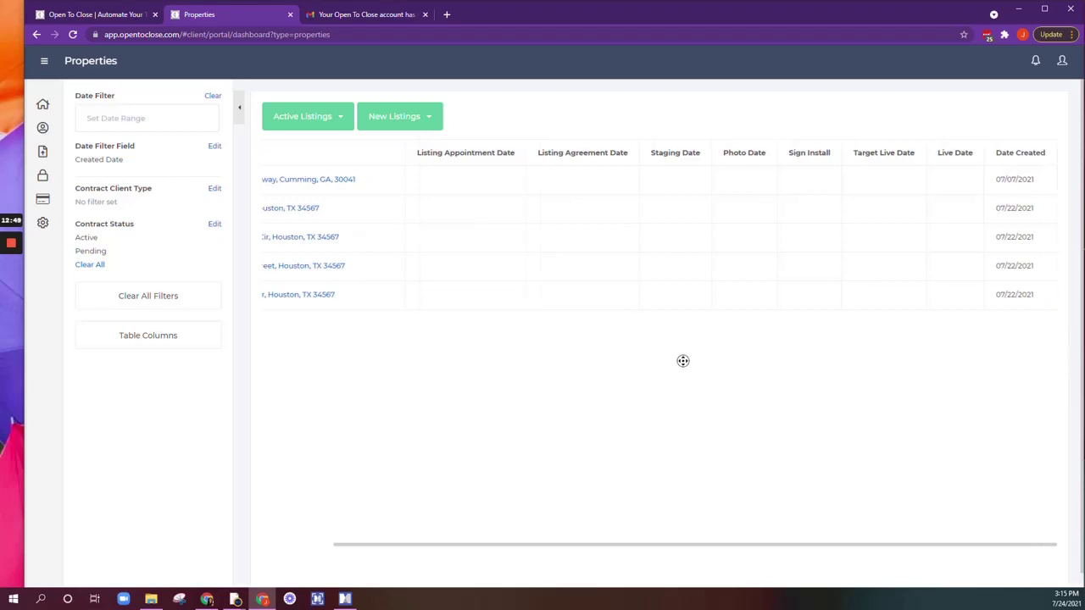
pyautogui.hscroll(-1, 670, 362)
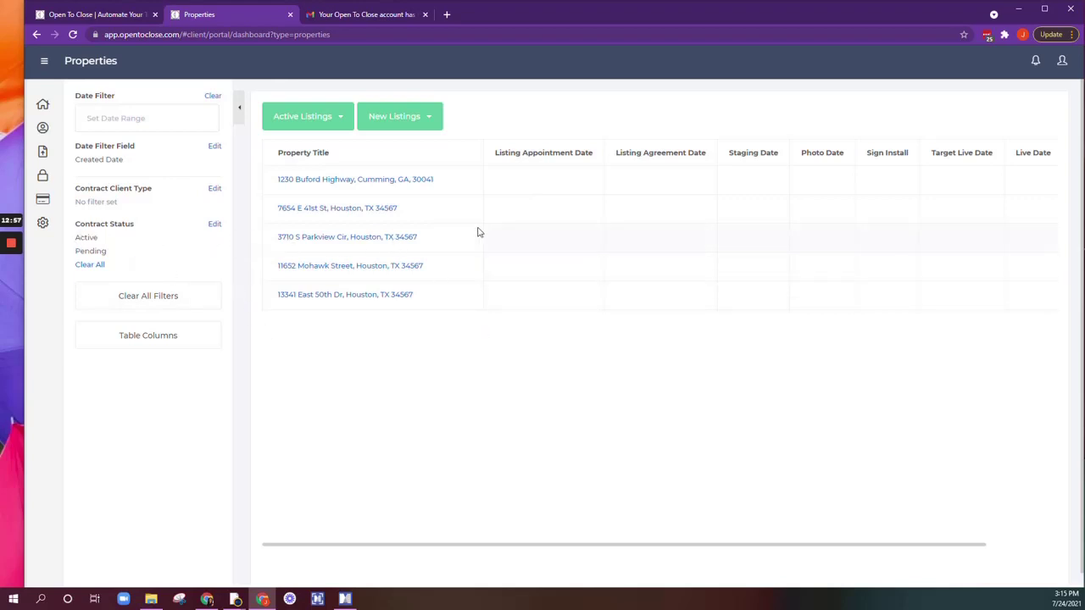
pyautogui.click(394, 119)
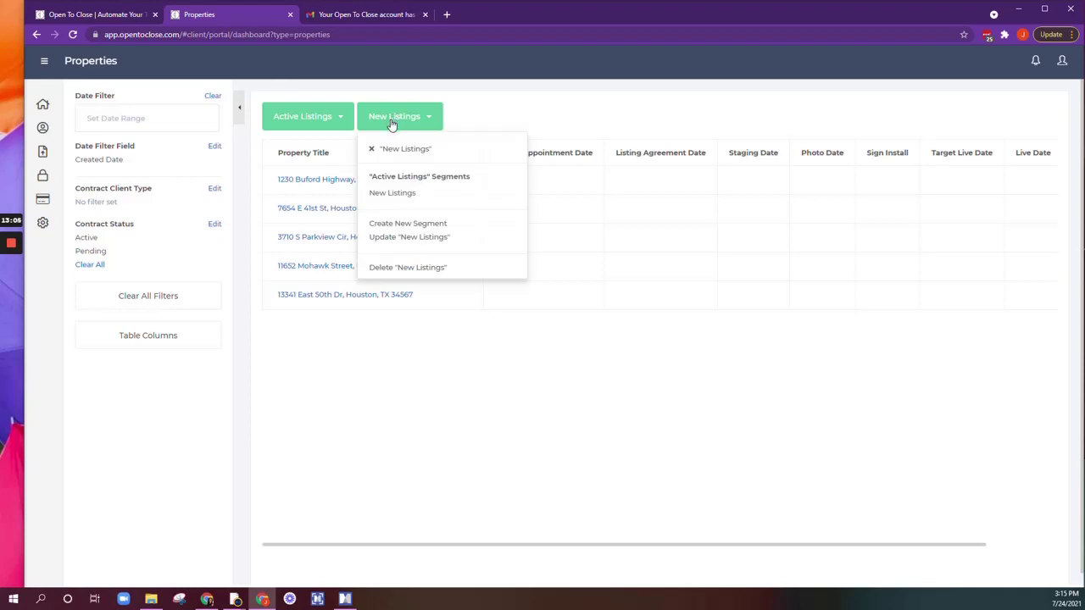
pyautogui.click(555, 123)
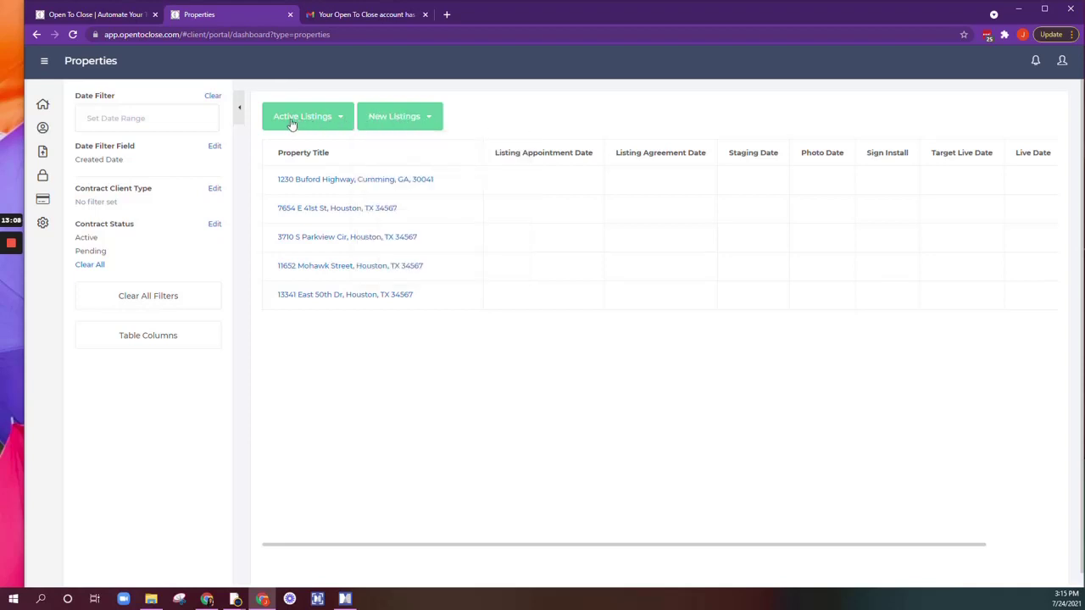
# Create another Active Listings segment named "Listing Under Contract".
pyautogui.click(397, 120)
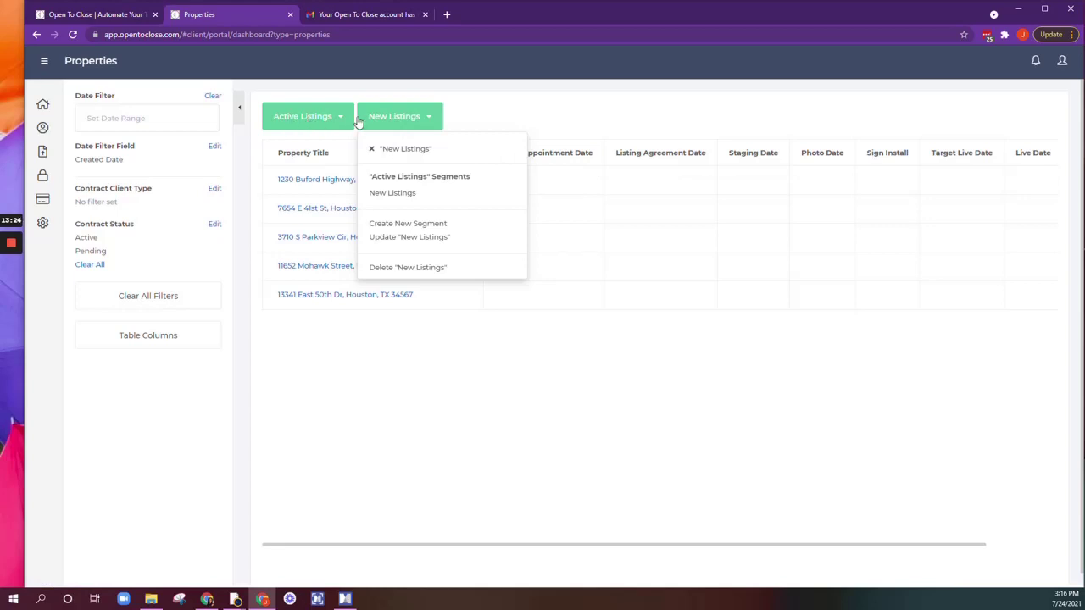
pyautogui.click(408, 225)
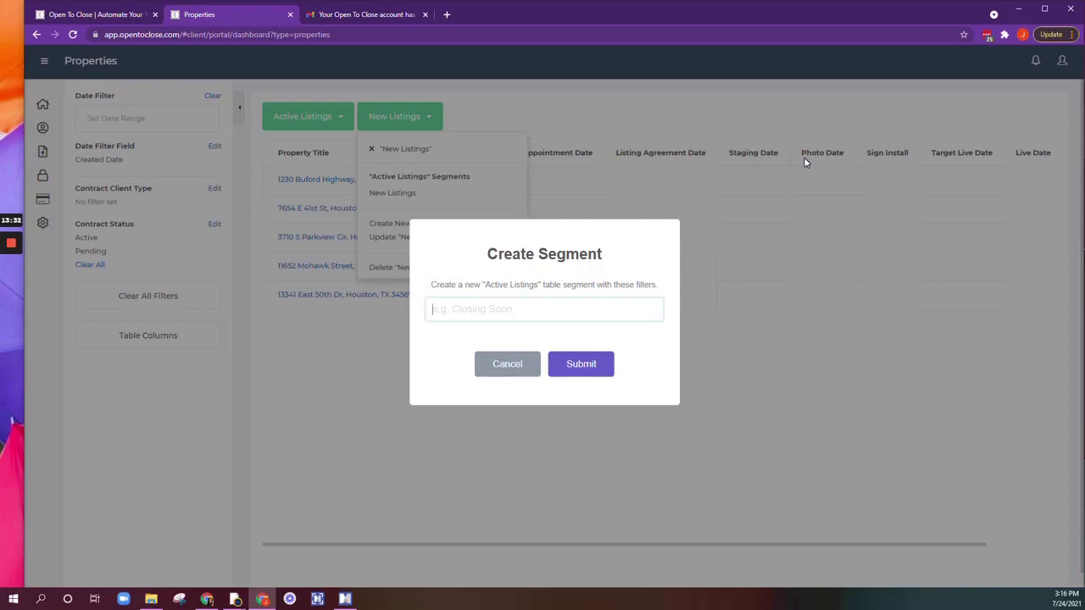
pyautogui.write('Listing Under Contract')
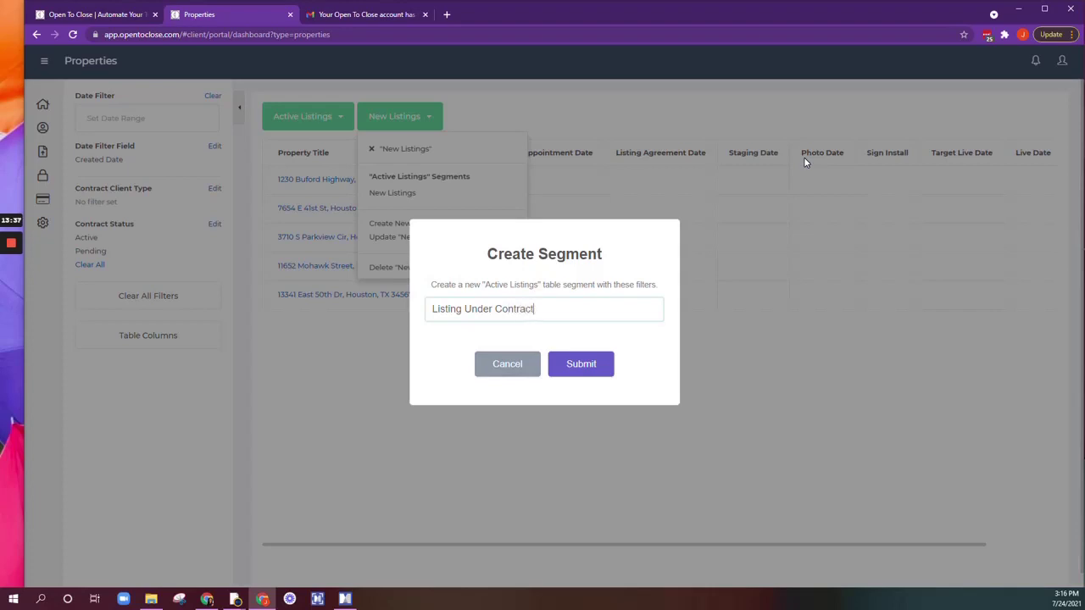
pyautogui.click(583, 371)
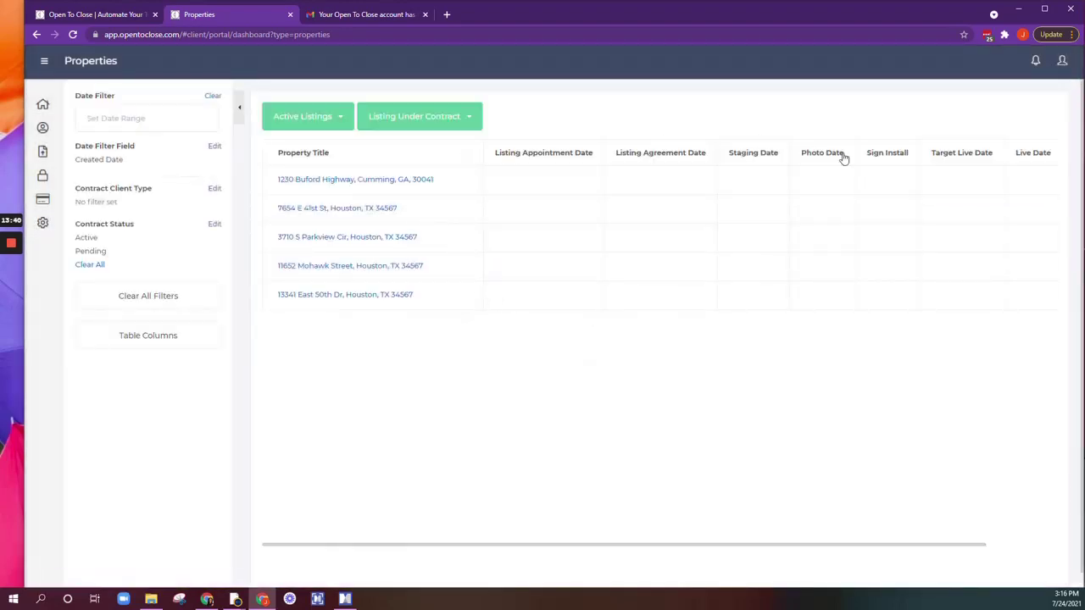
# Remove the Listing Appointment Date, Listing Agreement Date, Staging Date, Photo Date, Sign Install and Target Live Date columns from the Listing Under Contract segment.
pyautogui.click(138, 337)
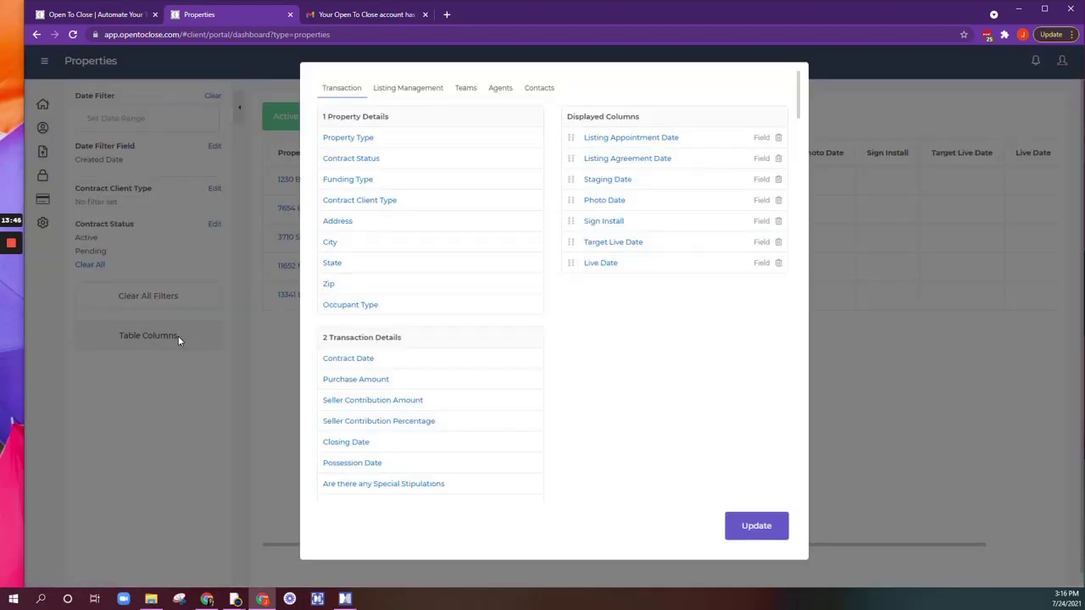
pyautogui.click(779, 138)
pyautogui.click(779, 138)
pyautogui.click(779, 138)
pyautogui.click(779, 138)
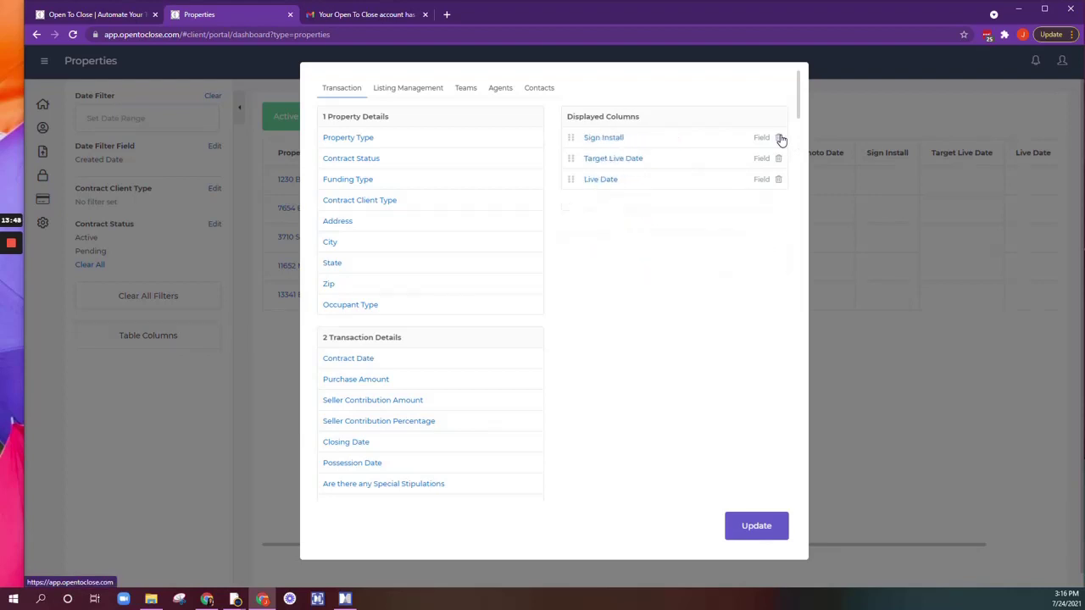
pyautogui.click(780, 139)
pyautogui.click(779, 138)
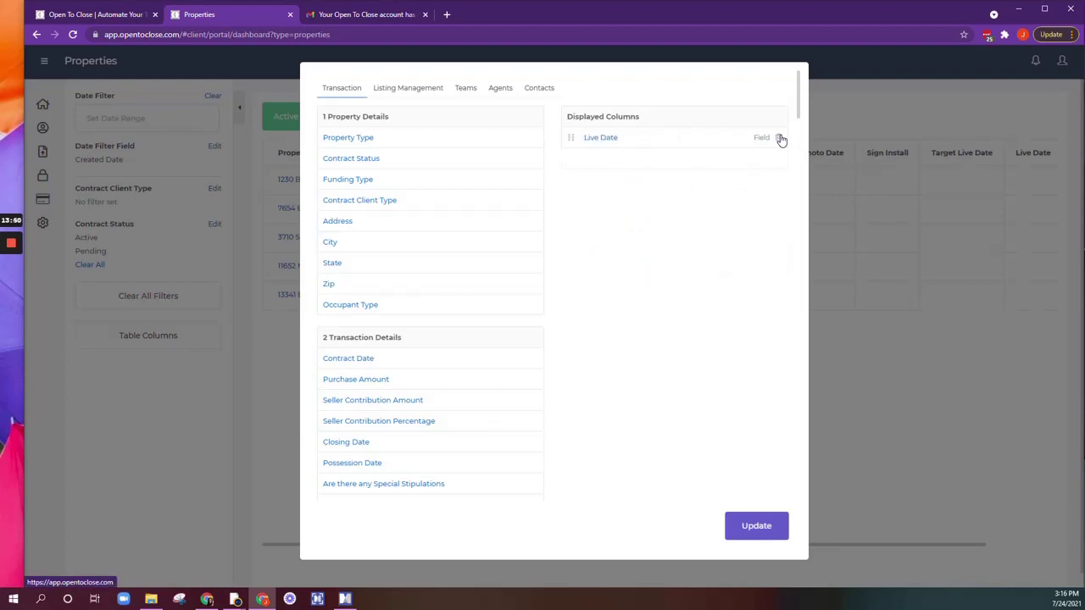
# Add the Offer Date field from Listing Management to the displayed columns of the Listing Under Contract segment.
pyautogui.click(416, 92)
pyautogui.scroll(-2, 442, 297)
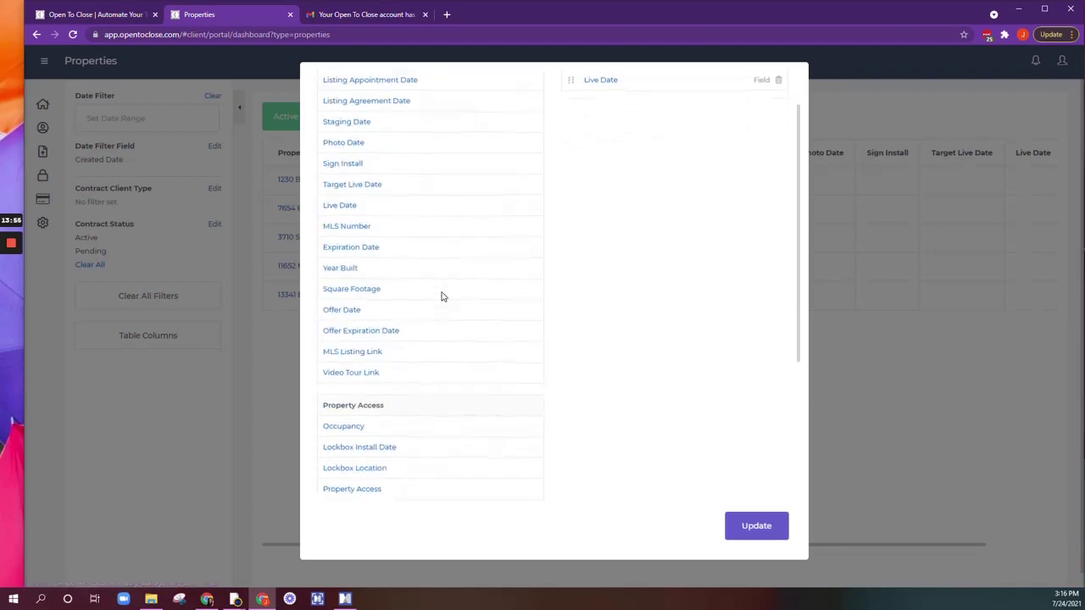
pyautogui.scroll(-3, 442, 296)
pyautogui.scroll(5, 442, 297)
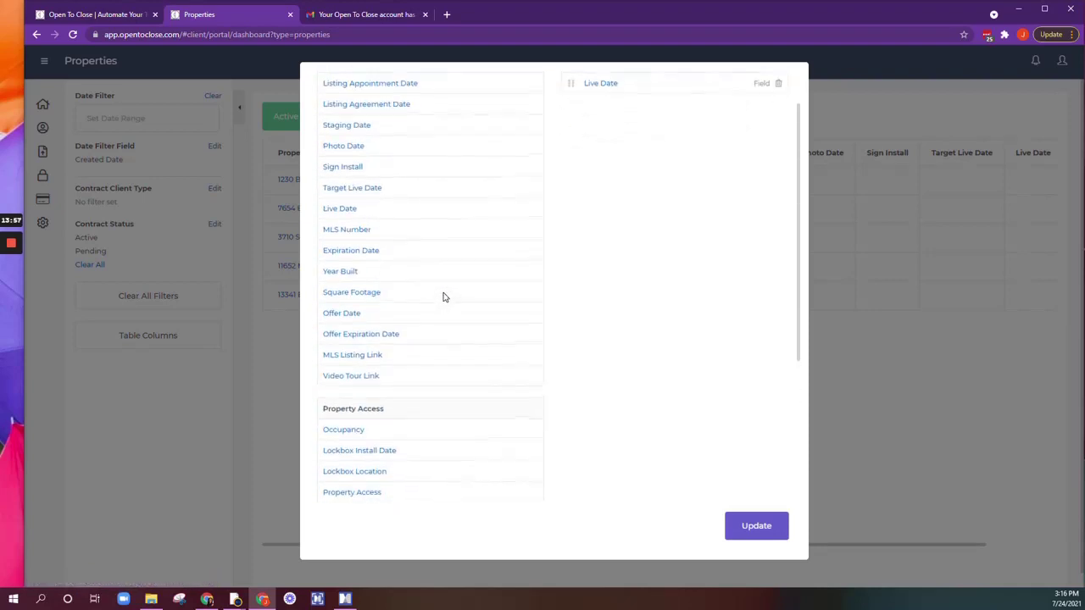
pyautogui.scroll(-1, 431, 315)
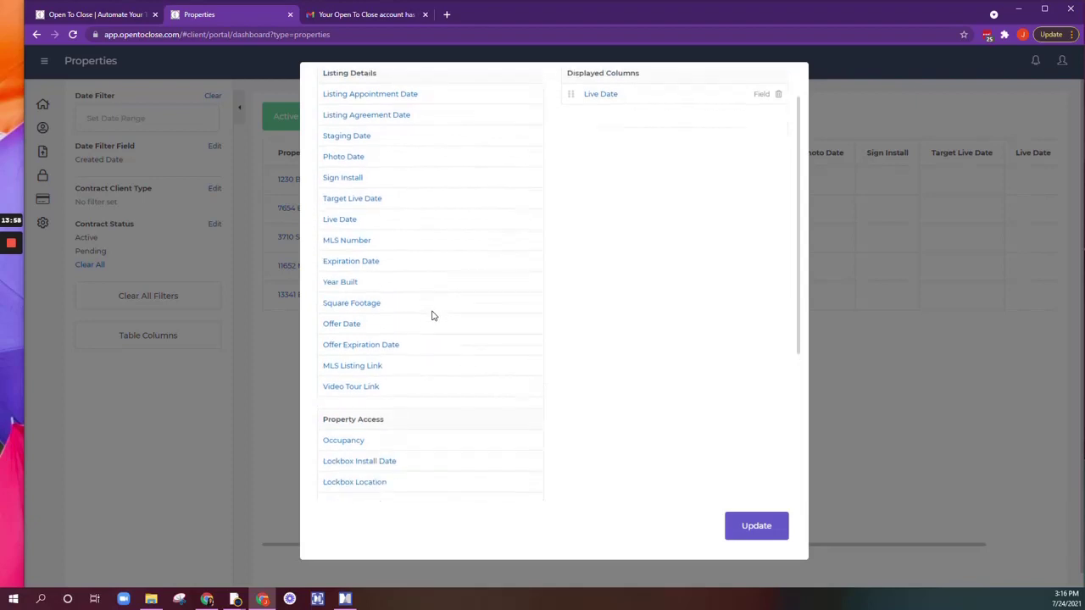
pyautogui.scroll(1, 432, 316)
pyautogui.scroll(-1, 431, 316)
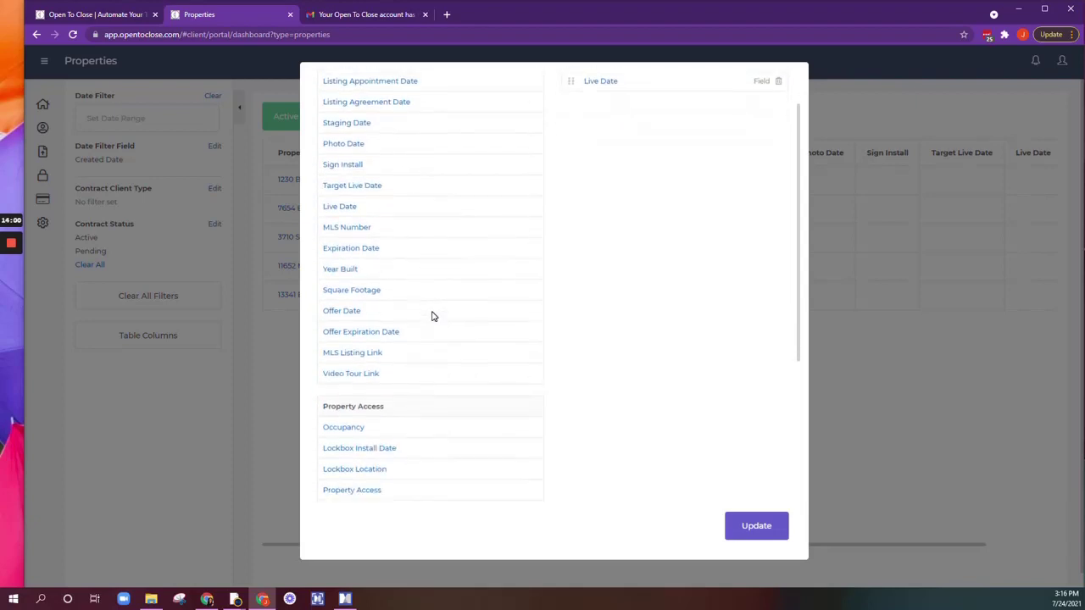
pyautogui.click(347, 313)
# Add the Lockbox Location, Property Access, Supra Shackle Code, Supra Serial Number and Combo Lockbox Code fields to the displayed columns.
pyautogui.scroll(-3, 403, 321)
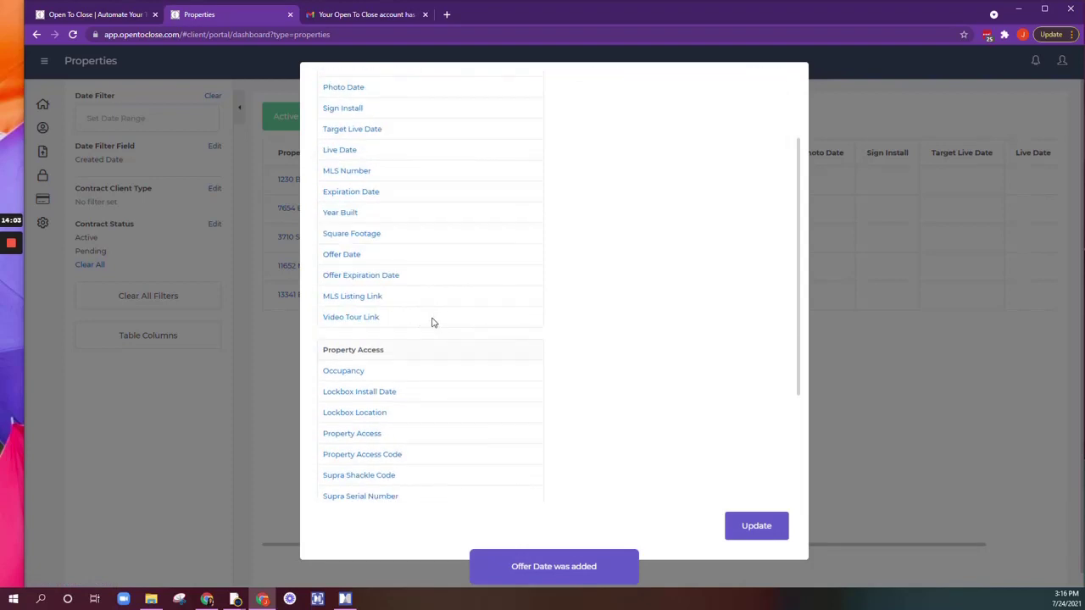
pyautogui.scroll(-1, 397, 316)
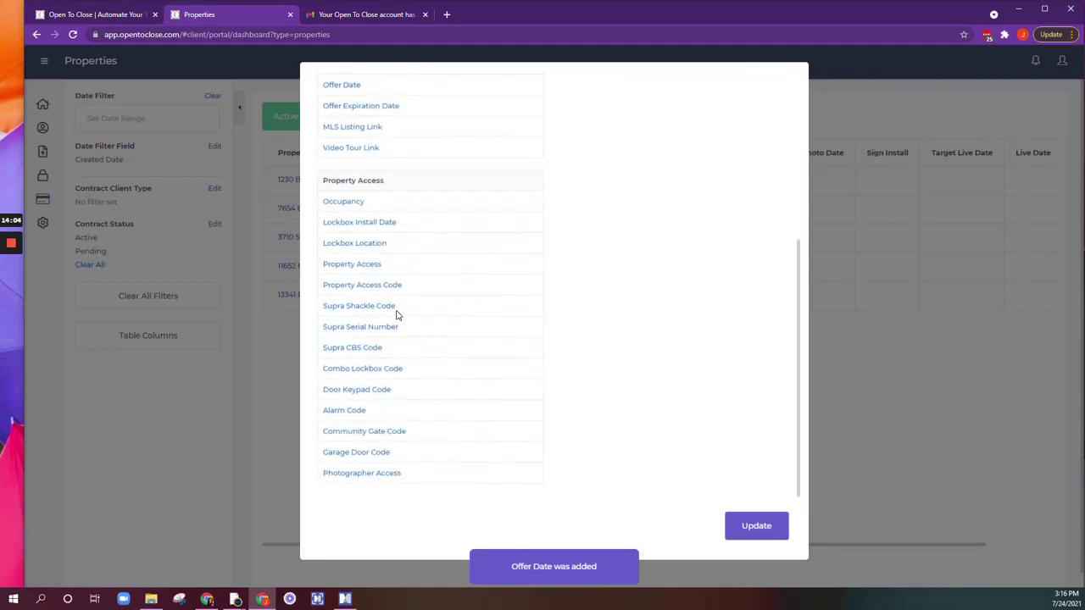
pyautogui.click(367, 246)
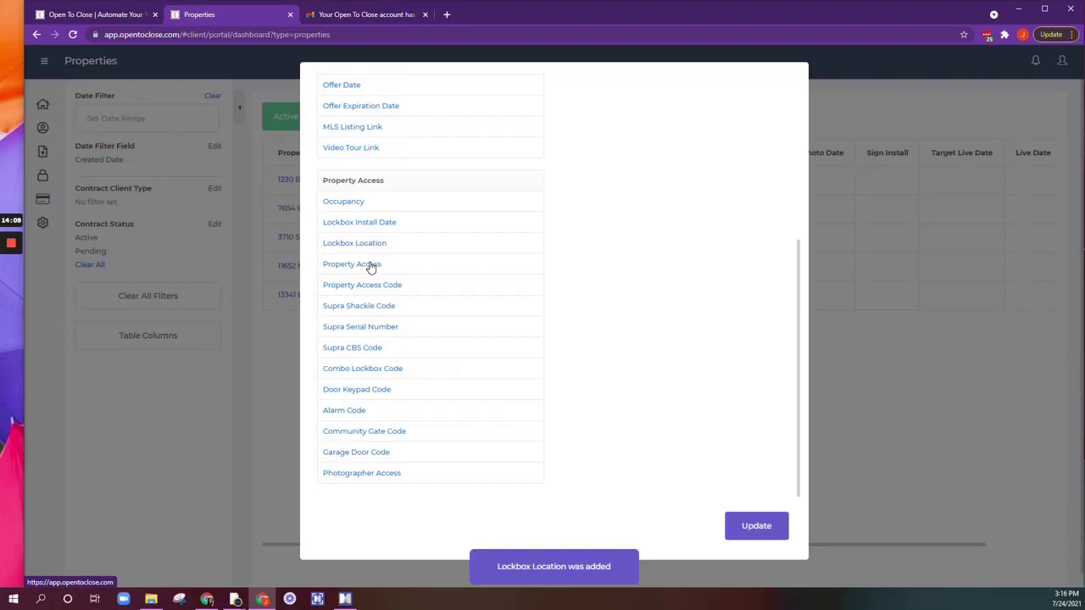
pyautogui.click(370, 268)
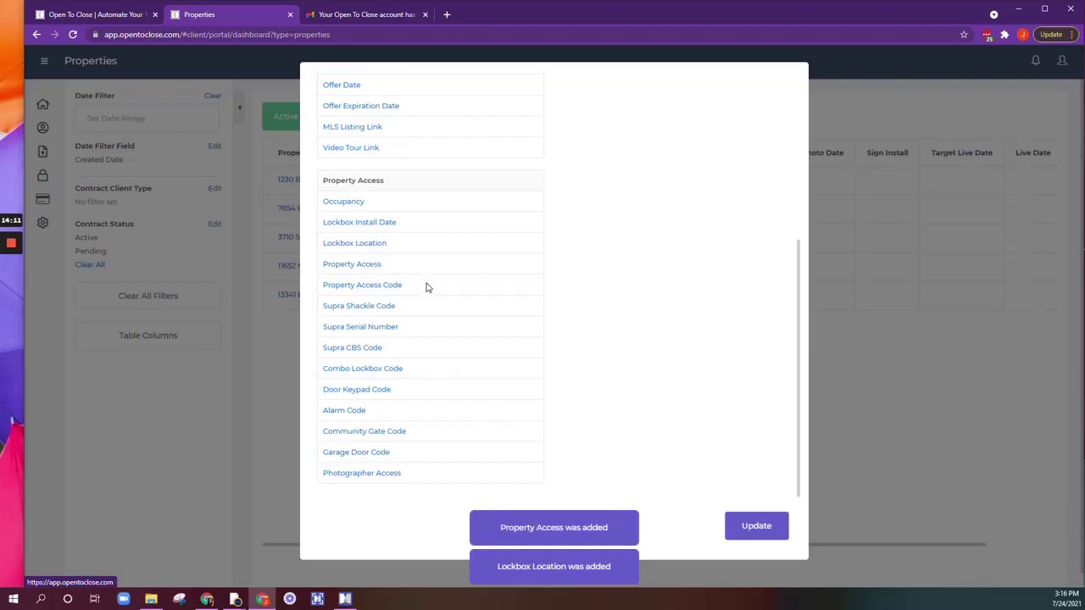
pyautogui.click(370, 301)
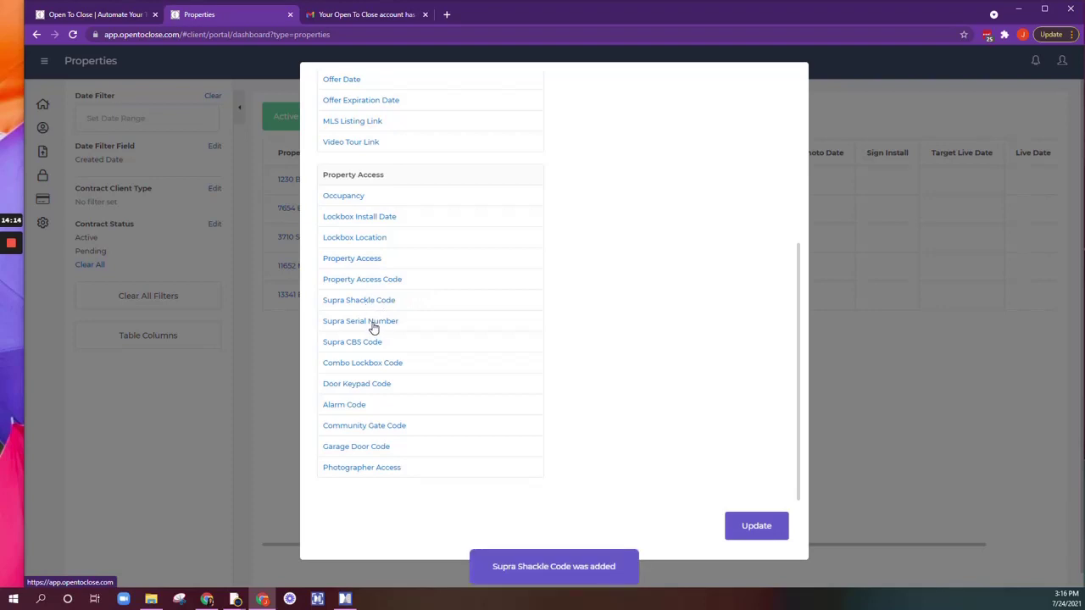
pyautogui.click(373, 326)
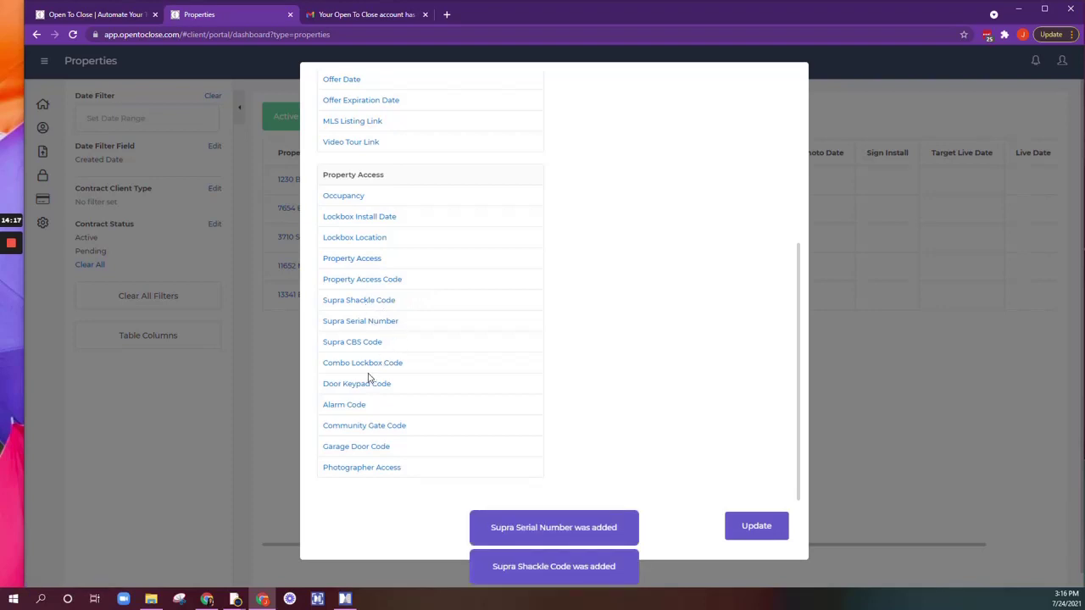
pyautogui.click(358, 365)
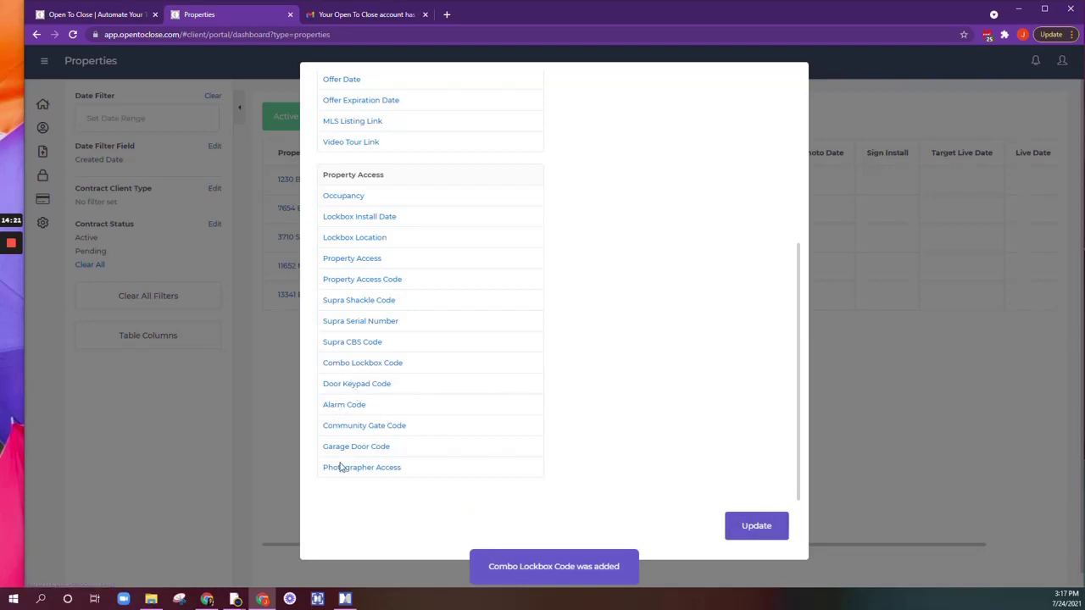
# Move Combo Lockbox Code to the first place in the displayed columns and apply the column changes.
pyautogui.scroll(2, 626, 339)
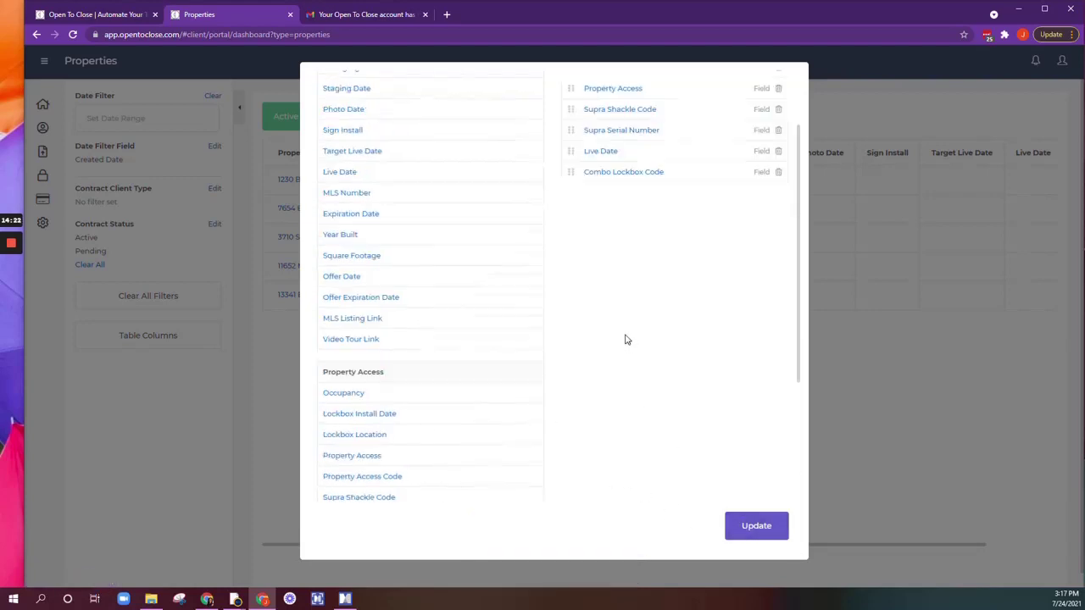
pyautogui.scroll(1, 627, 331)
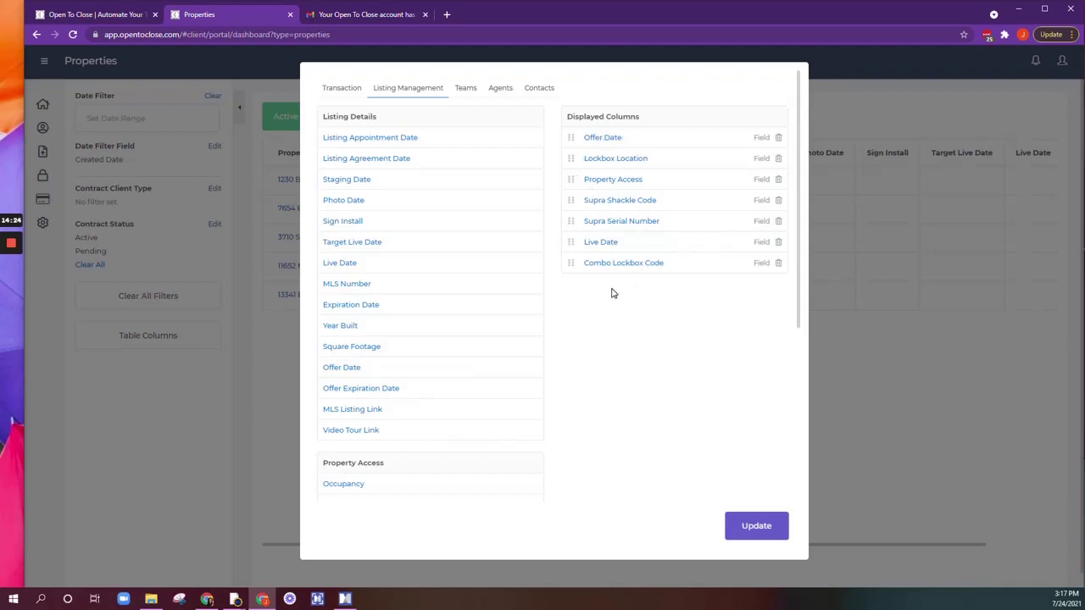
pyautogui.moveTo(573, 268); pyautogui.dragTo(574, 155)
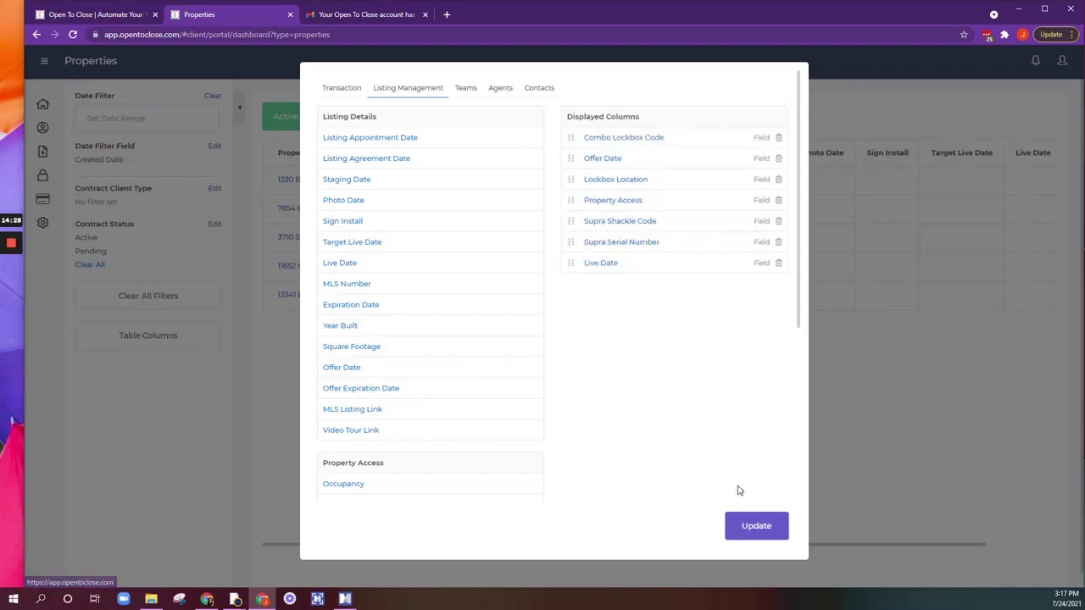
pyautogui.click(763, 532)
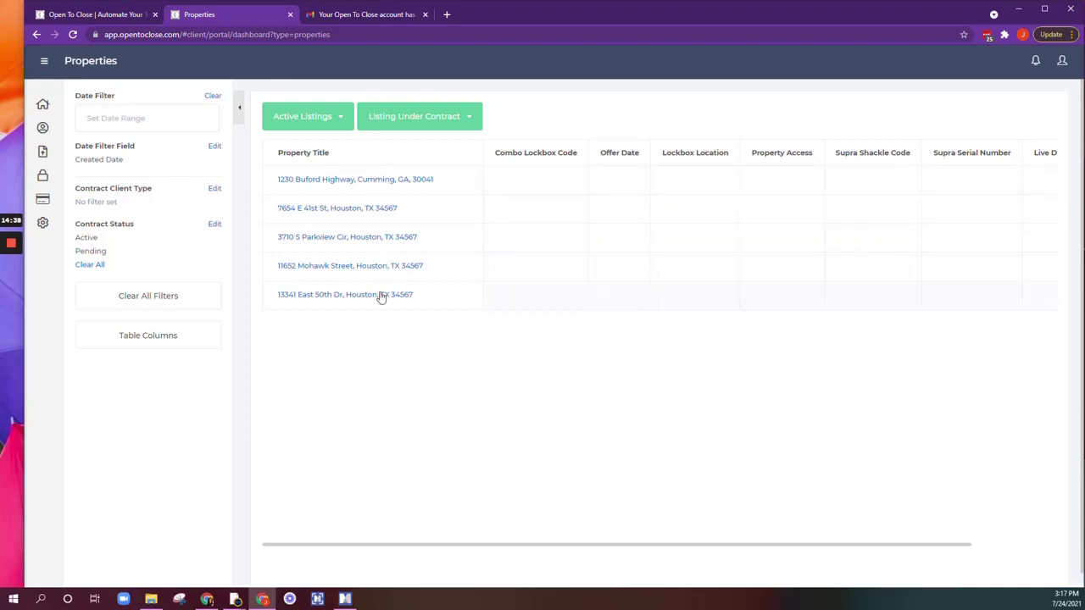
# Go to the Contacts page and view its table options, segment options and search field without changing anything.
pyautogui.click(44, 130)
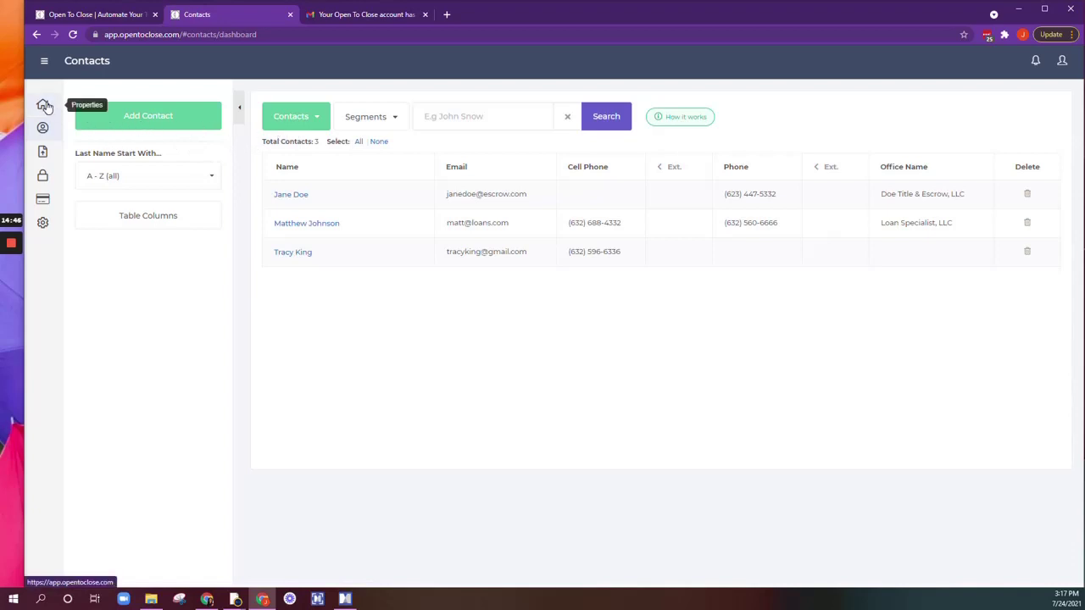
pyautogui.click(294, 118)
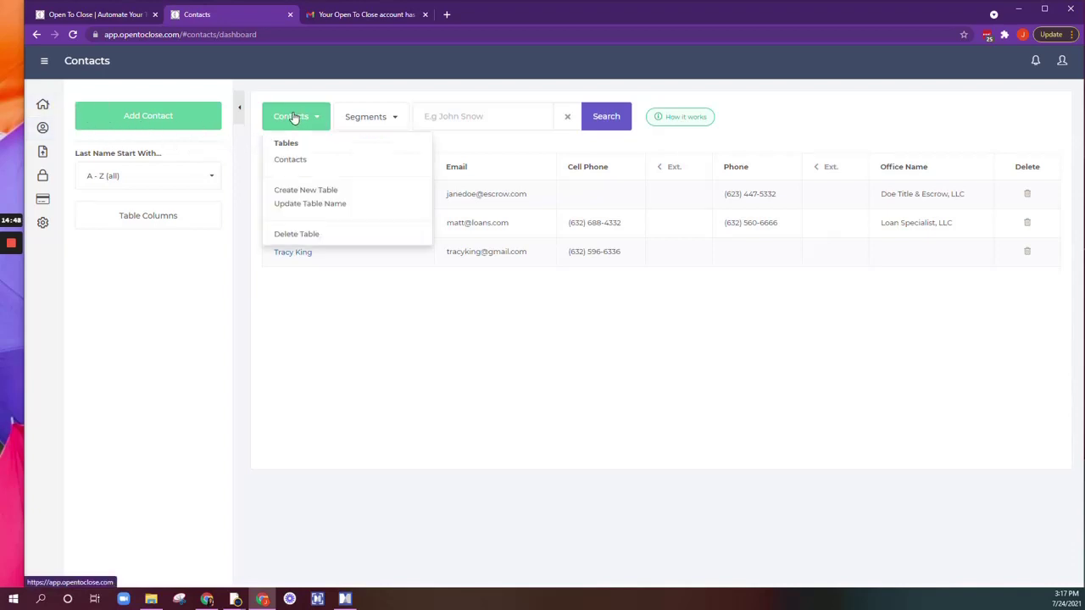
pyautogui.click(363, 117)
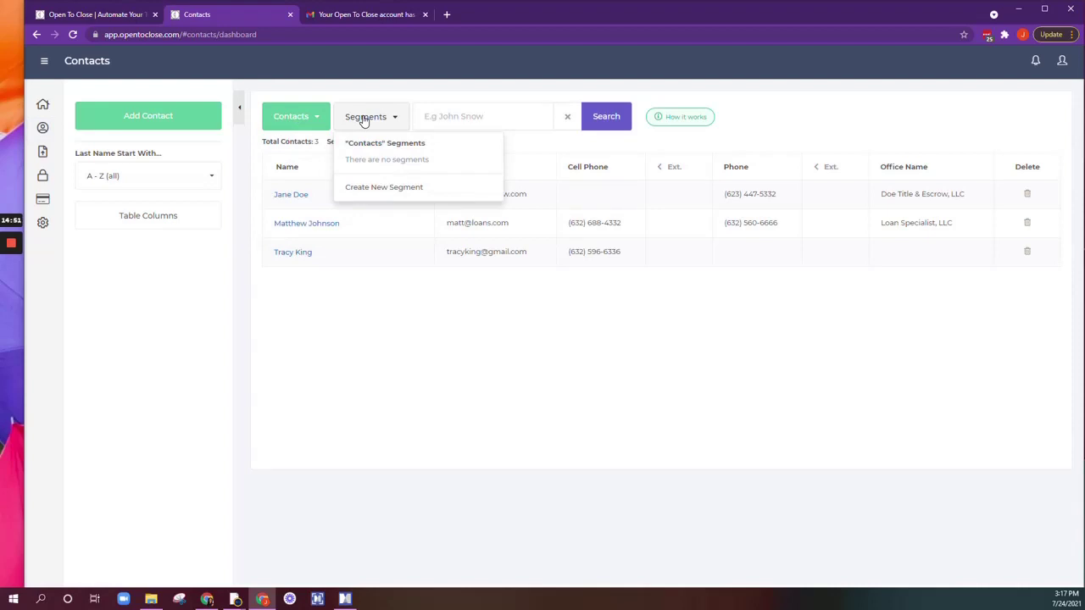
pyautogui.click(363, 118)
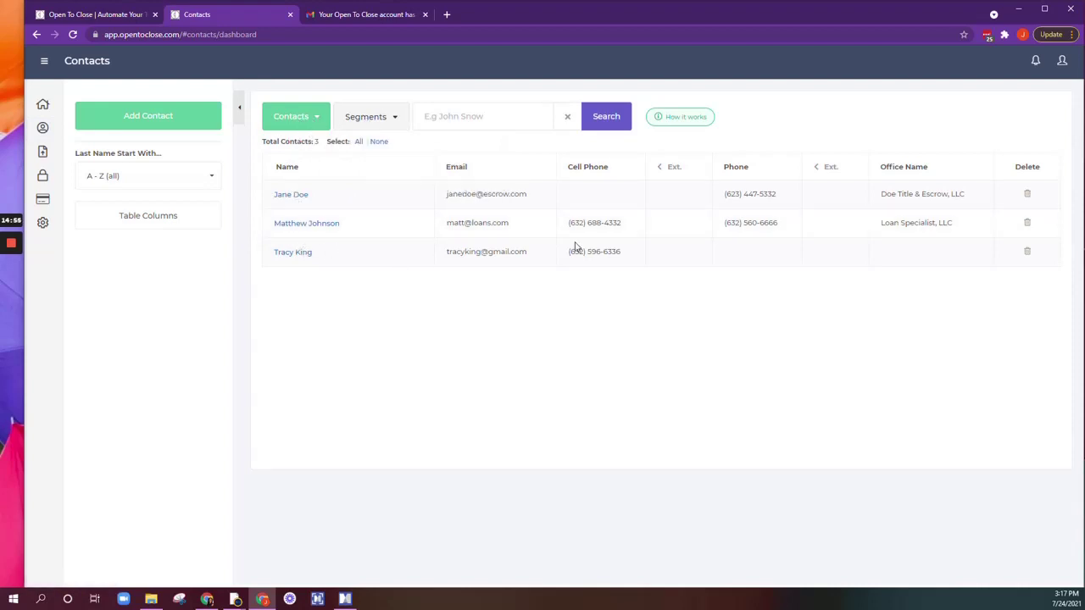
pyautogui.click(362, 121)
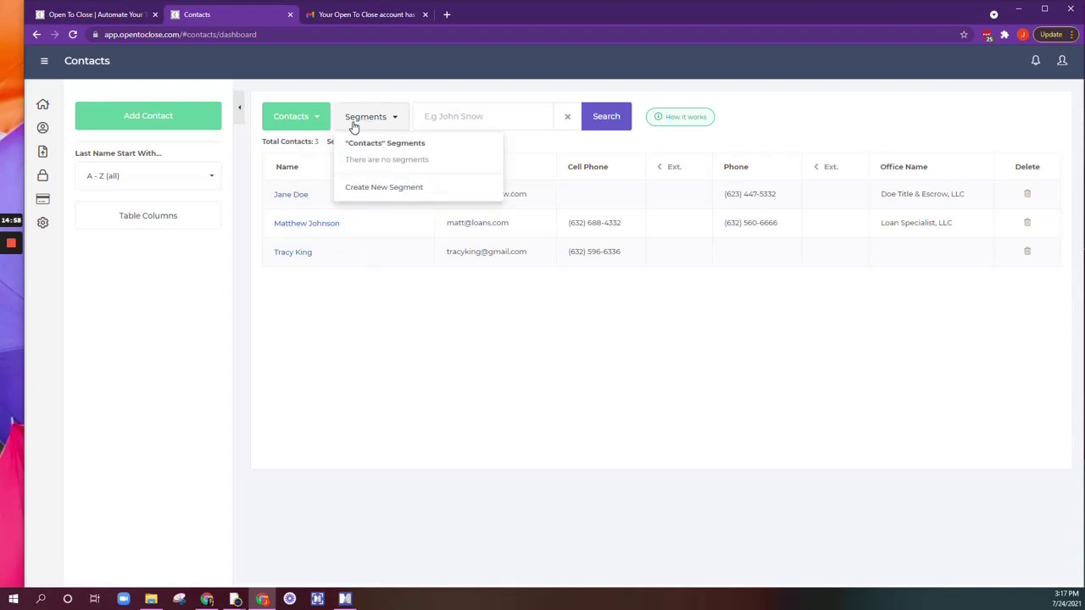
pyautogui.click(355, 126)
pyautogui.click(364, 124)
pyautogui.click(366, 121)
pyautogui.click(477, 117)
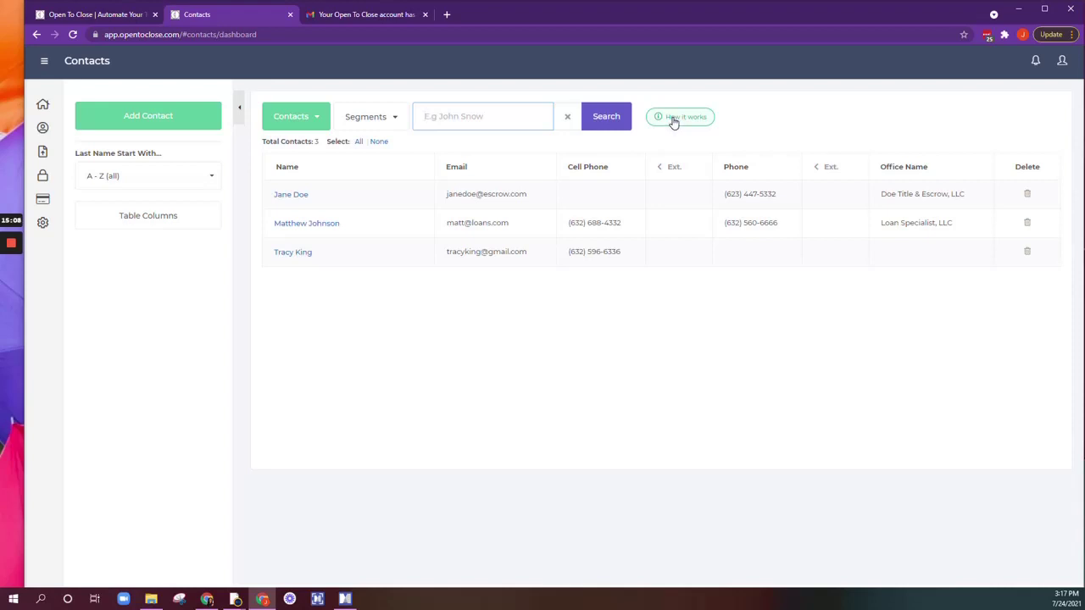
# Look through the Last Name Start With filter letters on the Contacts page, keeping A - Z (all).
pyautogui.click(166, 179)
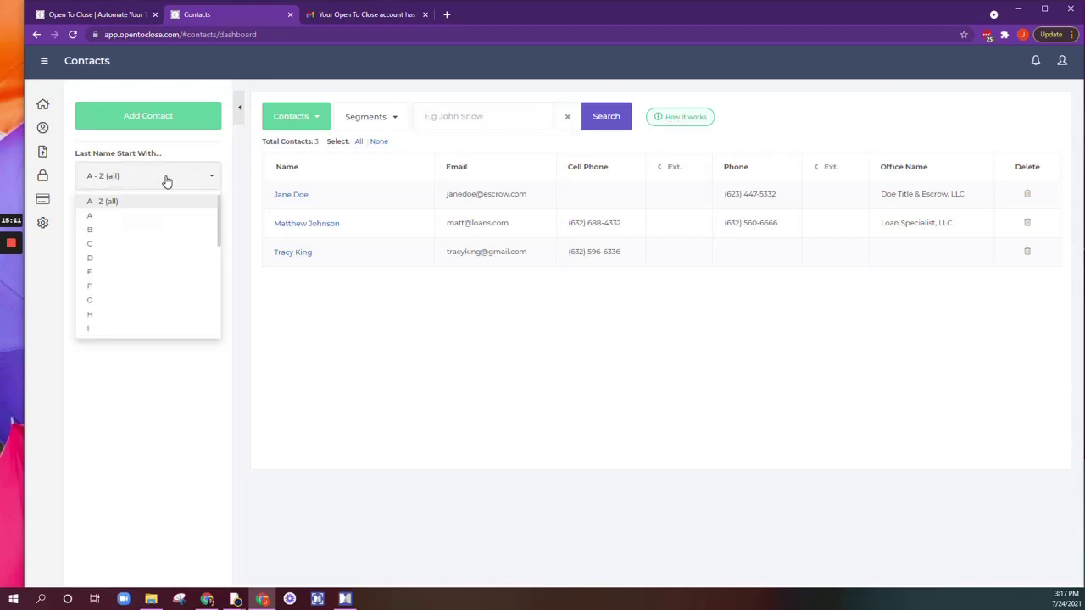
pyautogui.scroll(-3, 160, 308)
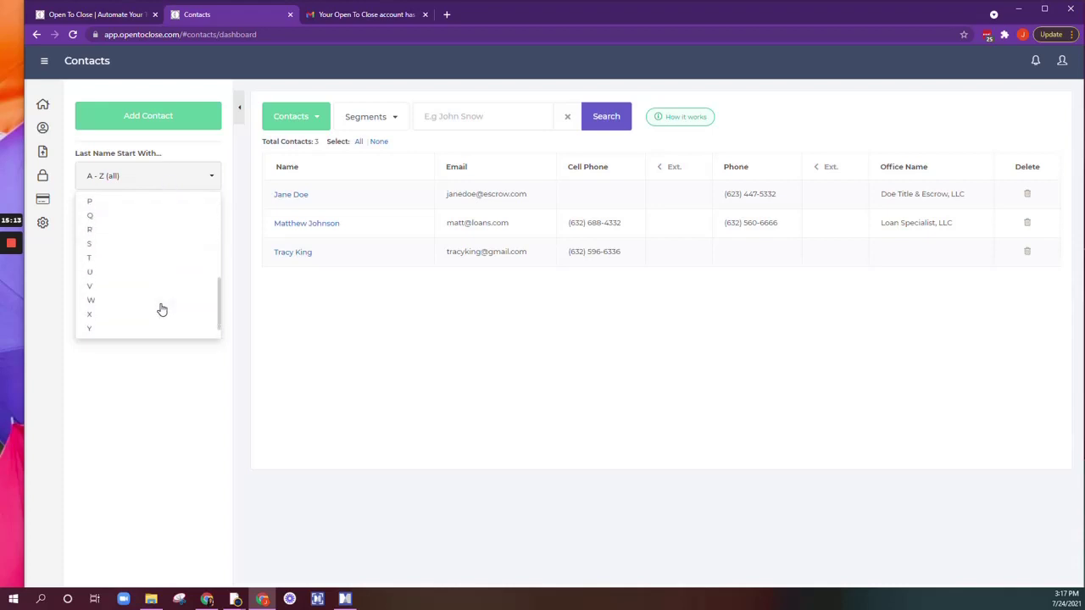
pyautogui.scroll(3, 161, 310)
pyautogui.click(170, 178)
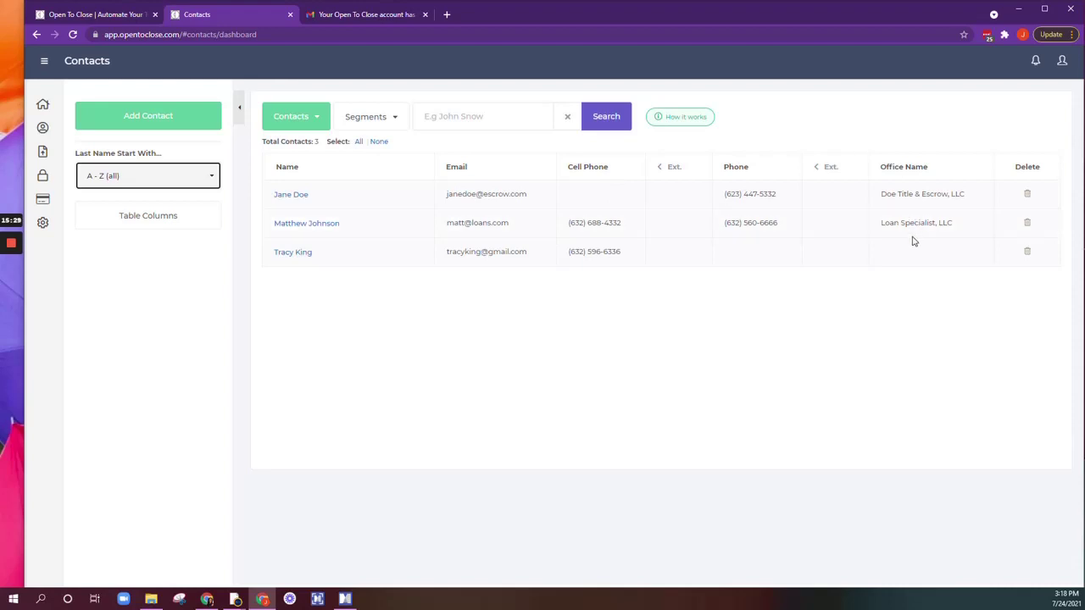
# Review the available Personal and Office columns for the contacts table and update it with its current columns.
pyautogui.click(169, 218)
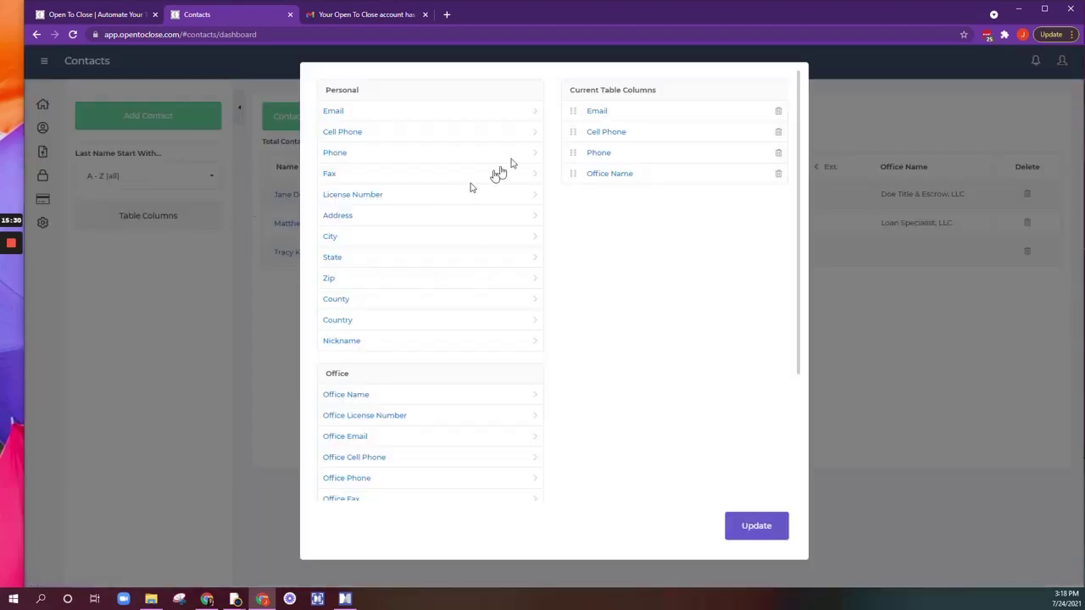
pyautogui.scroll(-2, 366, 348)
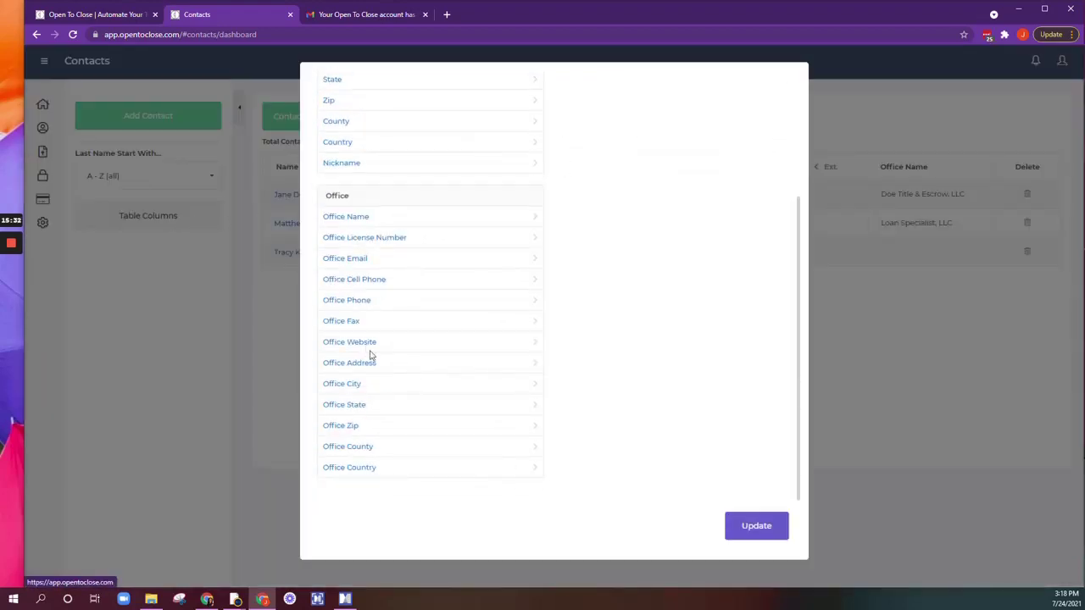
pyautogui.scroll(2, 370, 356)
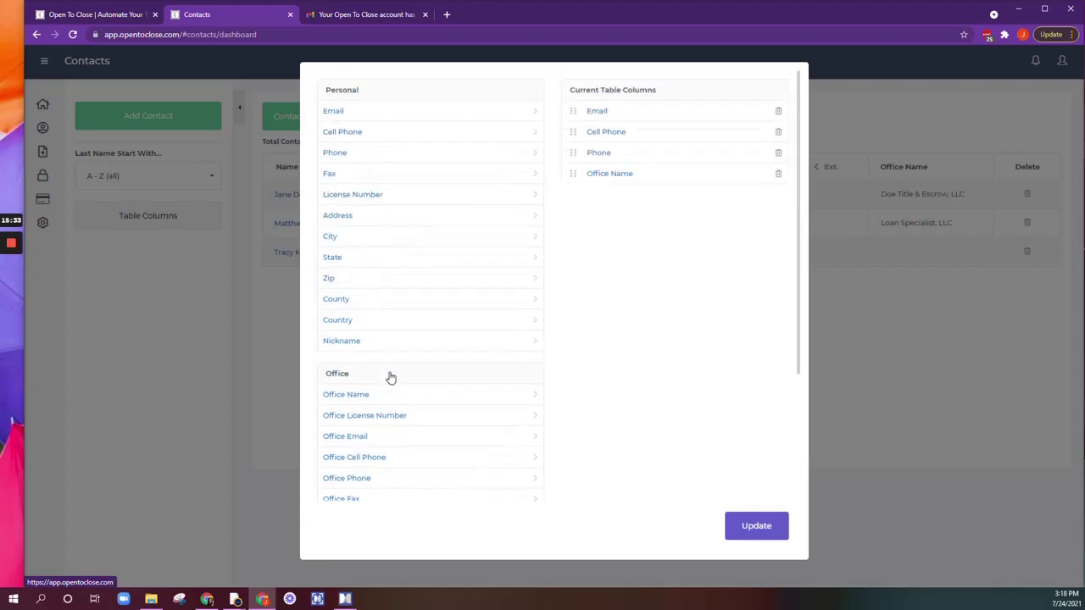
pyautogui.click(754, 527)
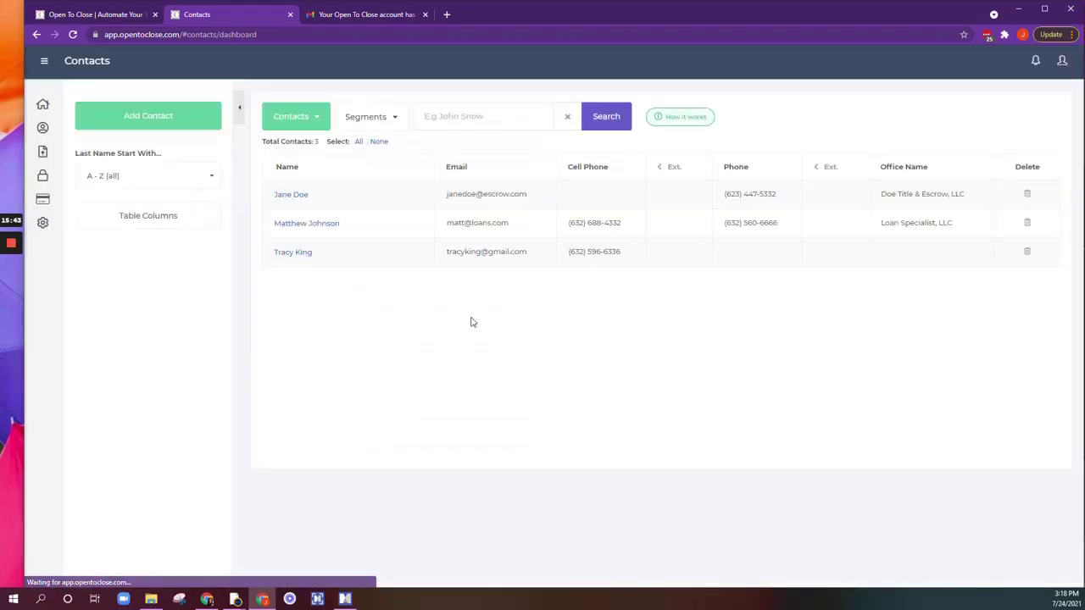
# Go to the Intake Forms page and view the available buyer and seller intake forms.
pyautogui.click(40, 157)
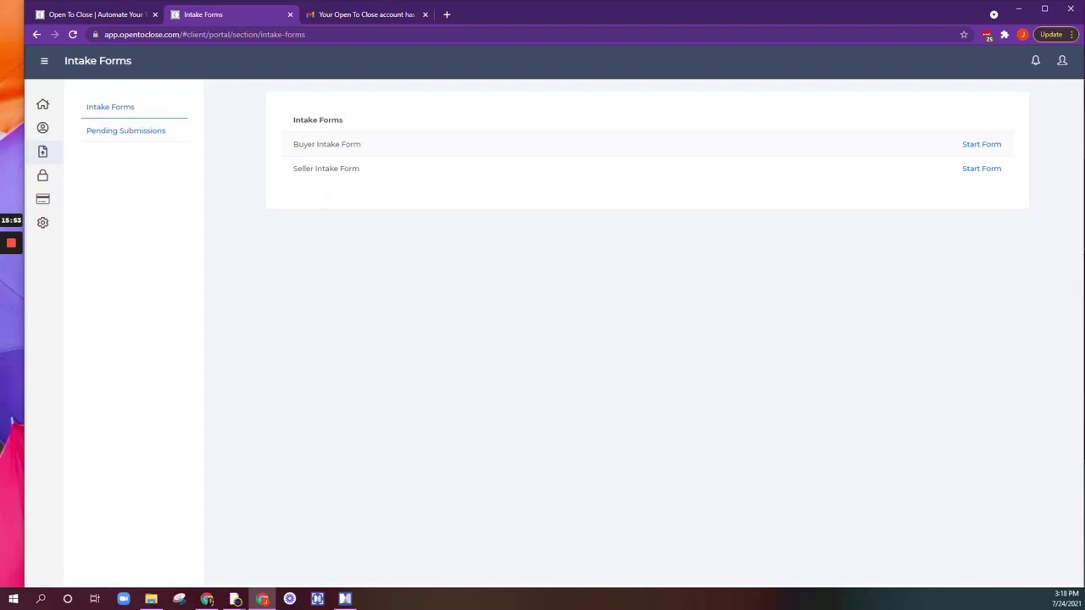
pyautogui.moveTo(299, 144); pyautogui.dragTo(377, 148)
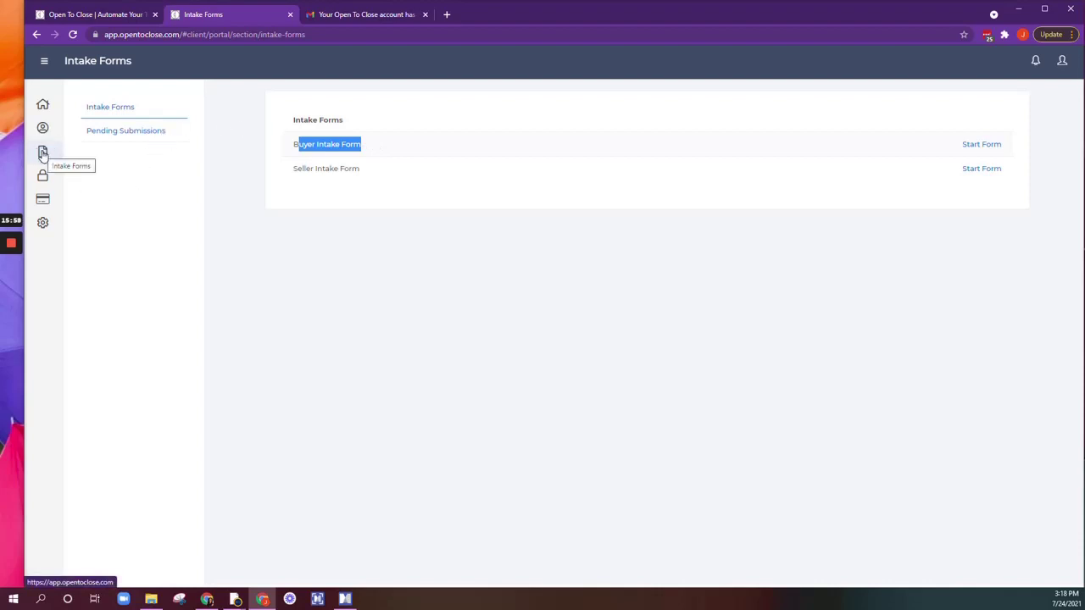
pyautogui.click(462, 165)
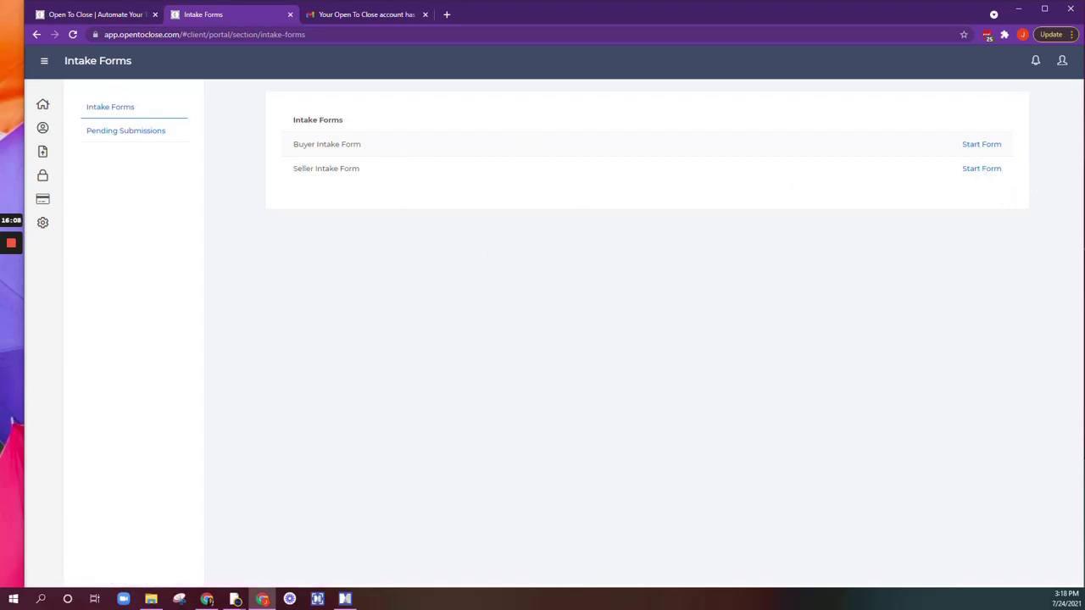
# Check the pending intake form submissions and return to the Properties page.
pyautogui.click(147, 133)
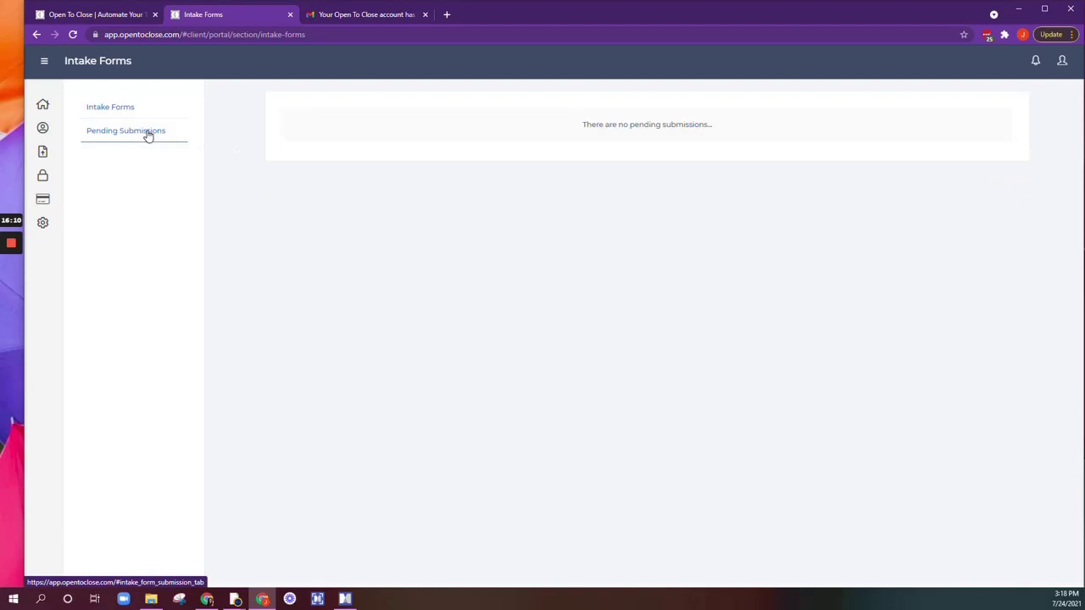
pyautogui.moveTo(591, 125); pyautogui.dragTo(757, 134)
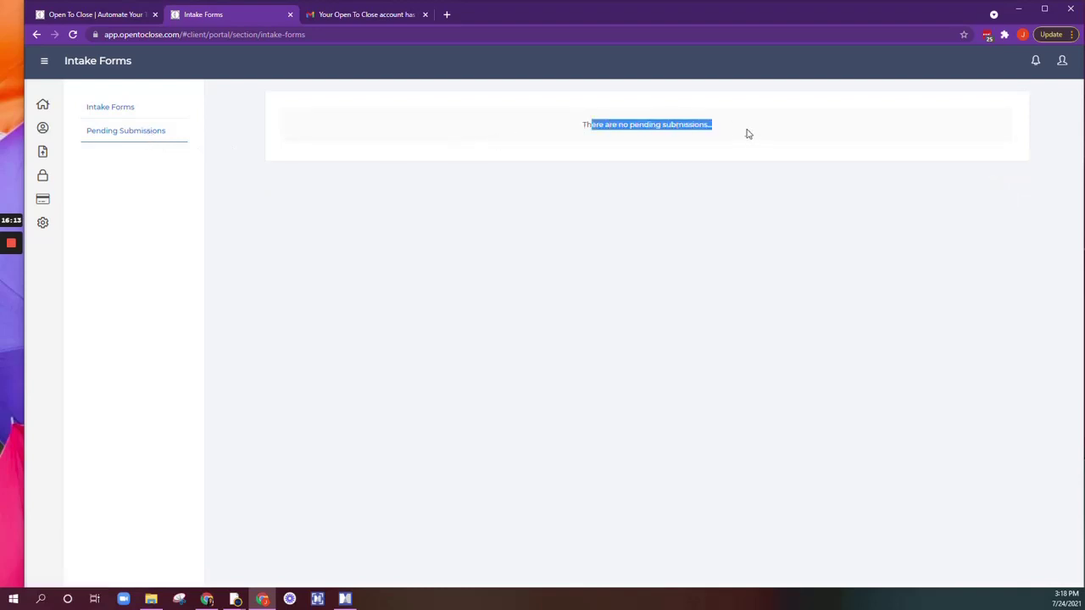
pyautogui.click(715, 129)
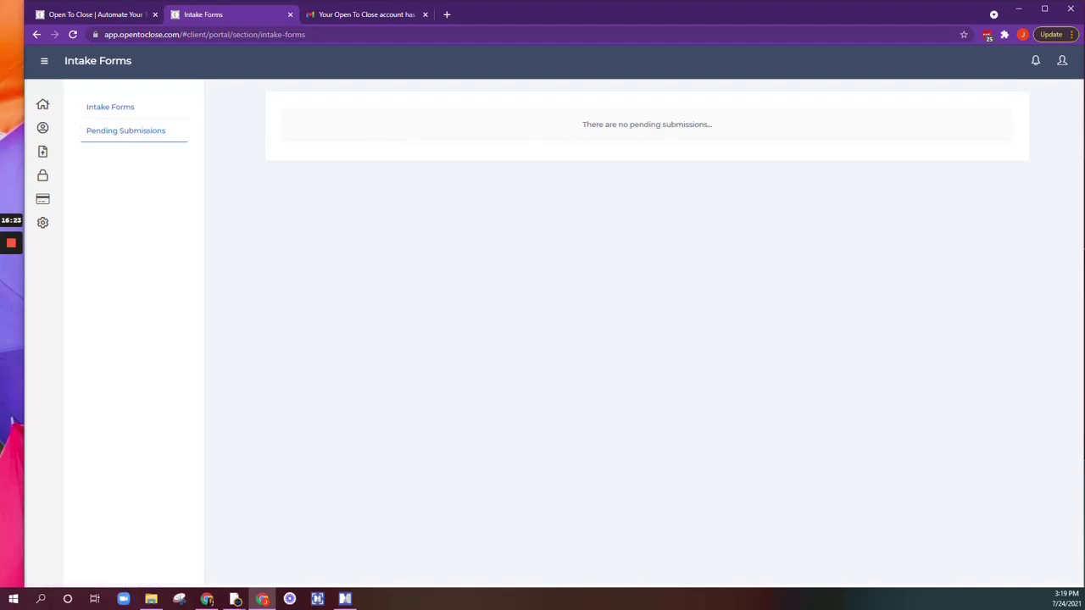
pyautogui.tripleClick(646, 124)
pyautogui.click(560, 130)
pyautogui.click(43, 104)
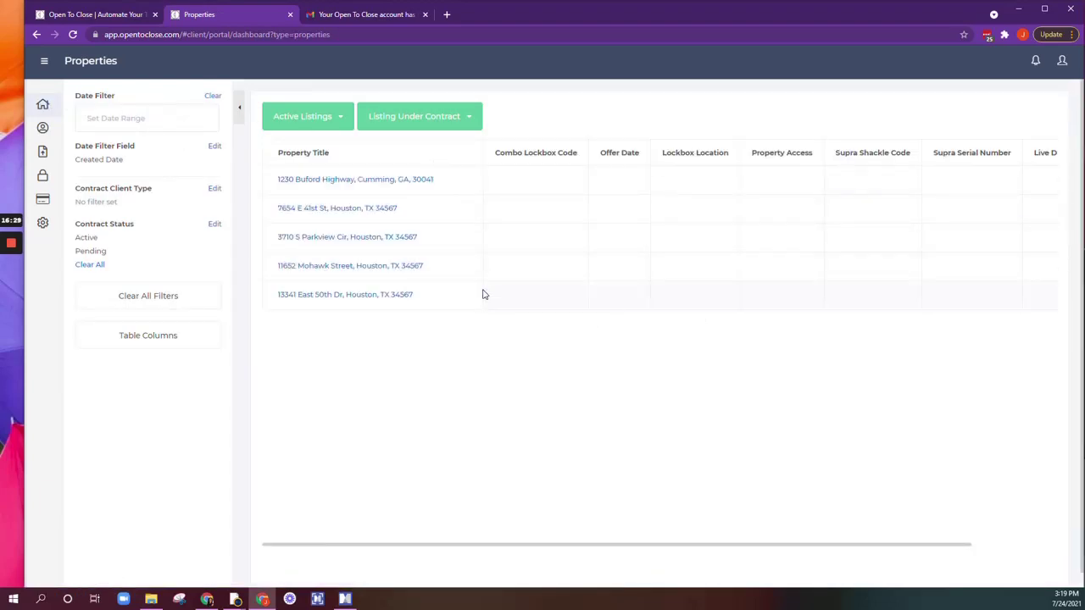
# Go to the API Keys page, read the credentials explanation, and view the new credential form's Username & Password and API Key options.
pyautogui.click(42, 176)
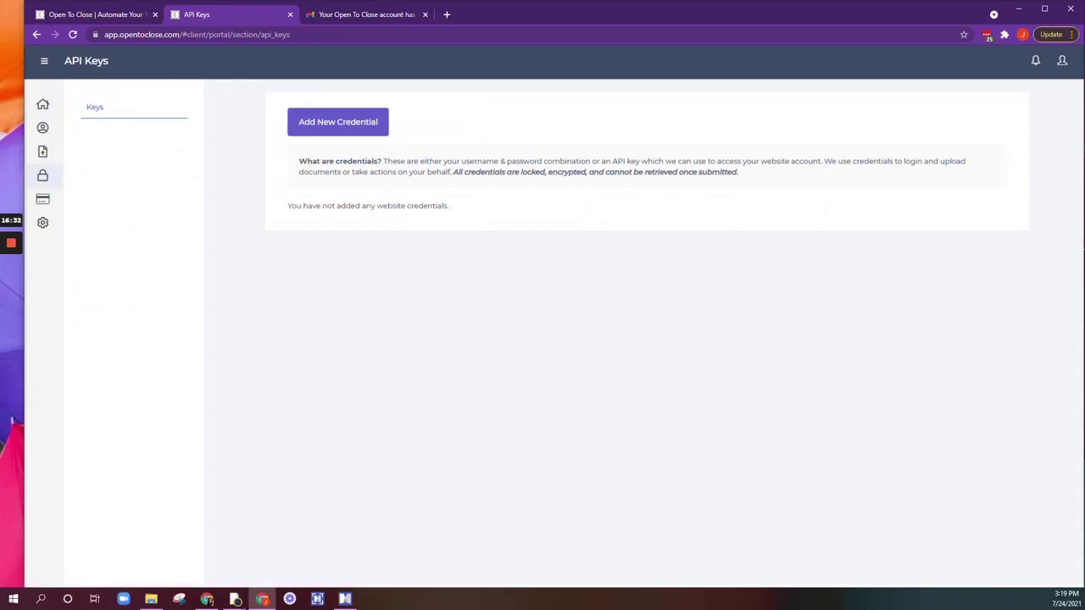
pyautogui.moveTo(384, 162); pyautogui.dragTo(748, 186)
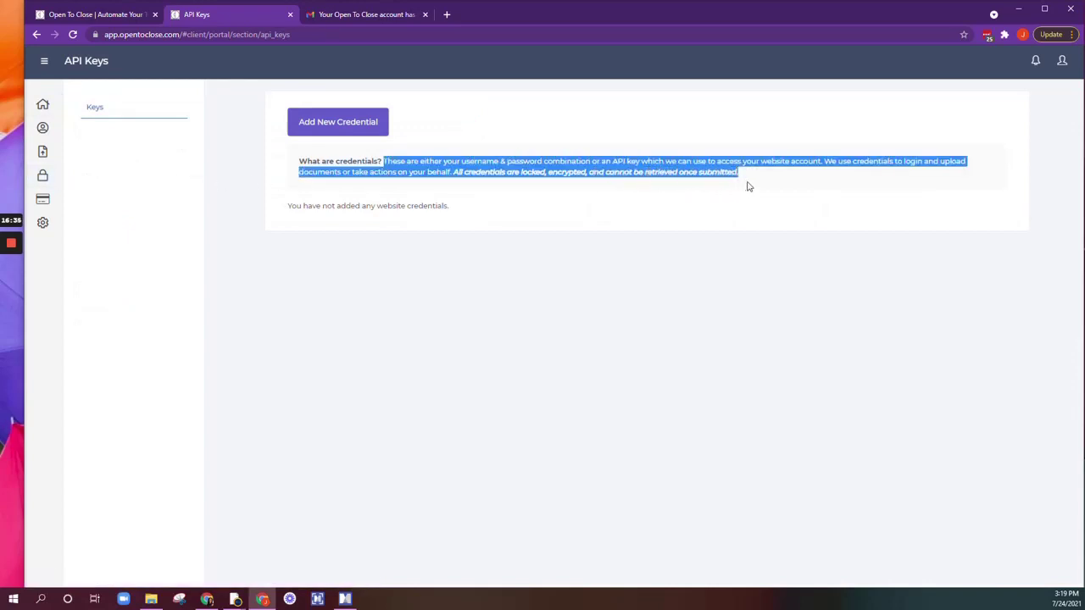
pyautogui.click(659, 182)
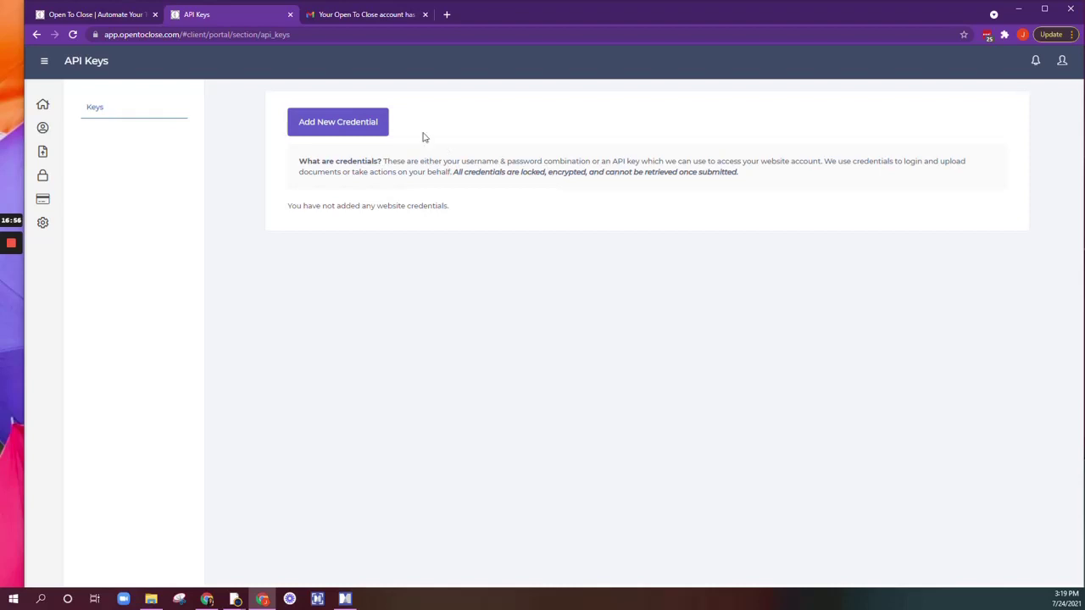
pyautogui.click(339, 121)
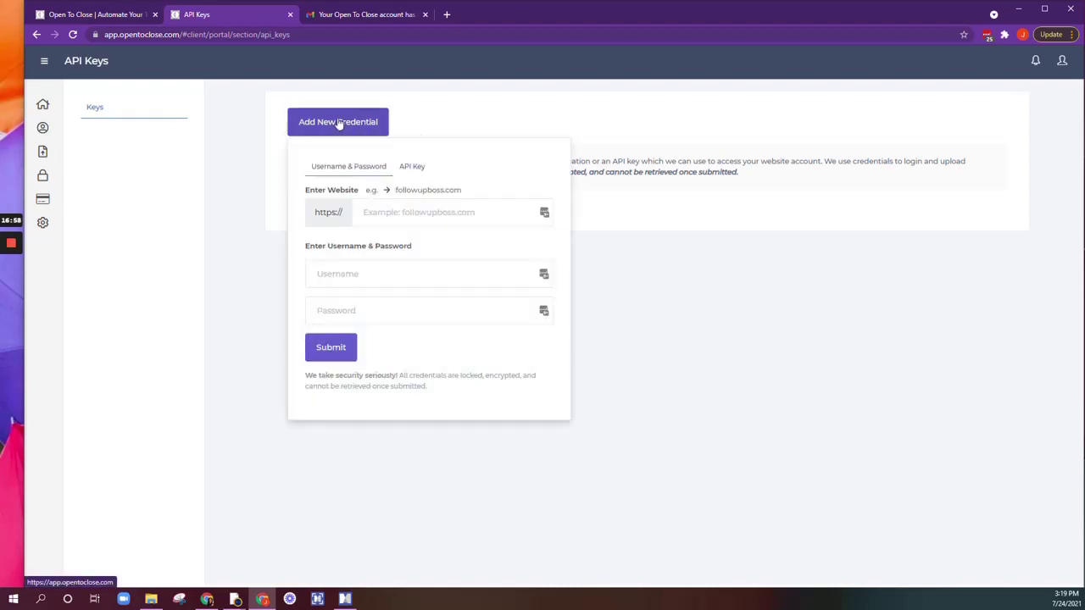
pyautogui.click(415, 169)
pyautogui.click(621, 288)
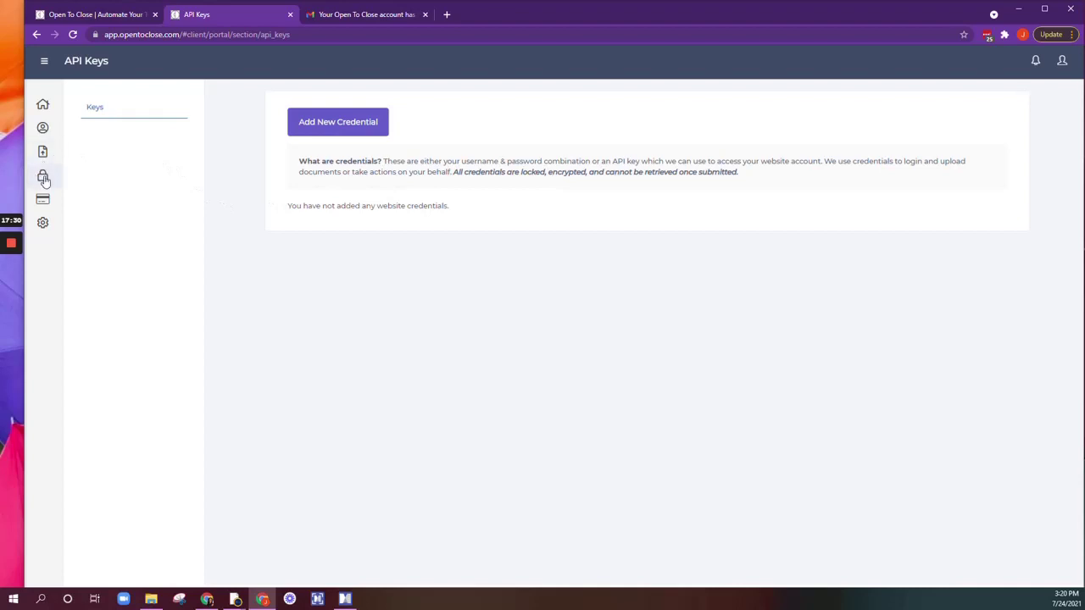
# Go to the Billing page and read the notice about credit card setup.
pyautogui.click(44, 202)
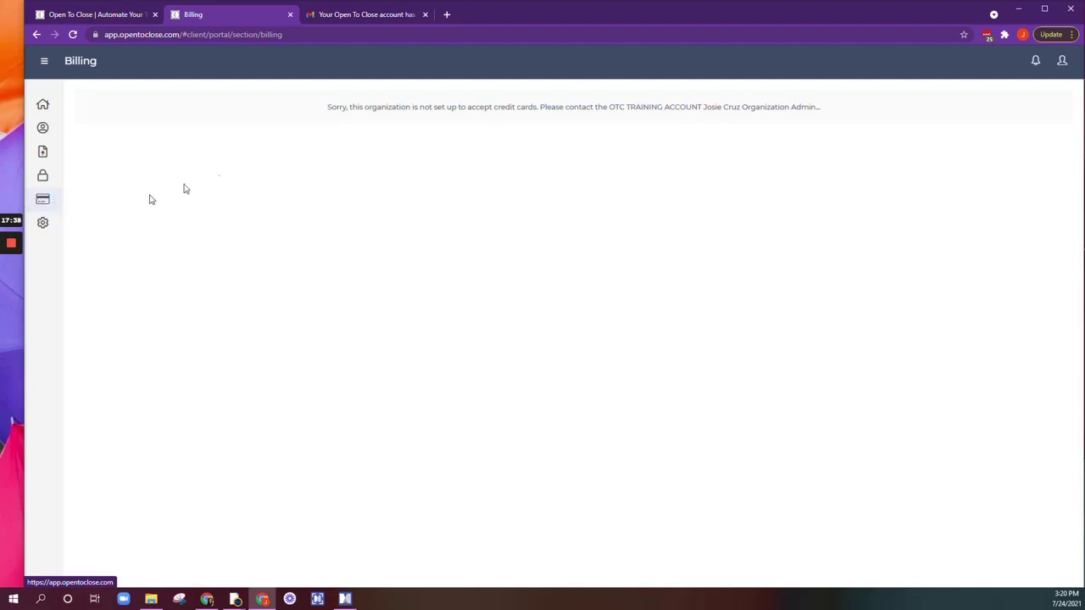
pyautogui.moveTo(325, 107); pyautogui.dragTo(826, 119)
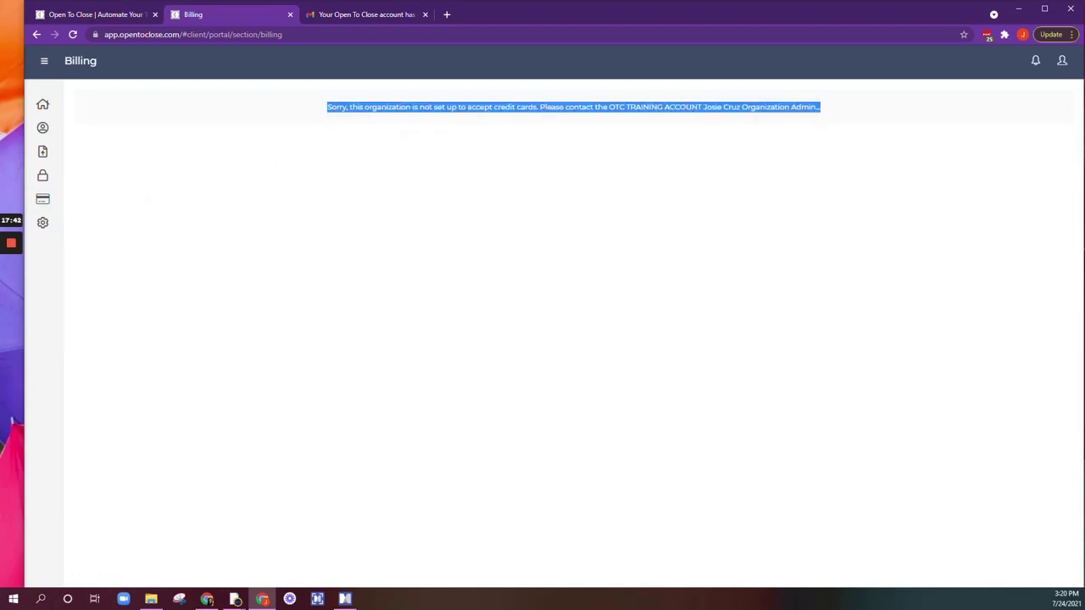
pyautogui.click(598, 118)
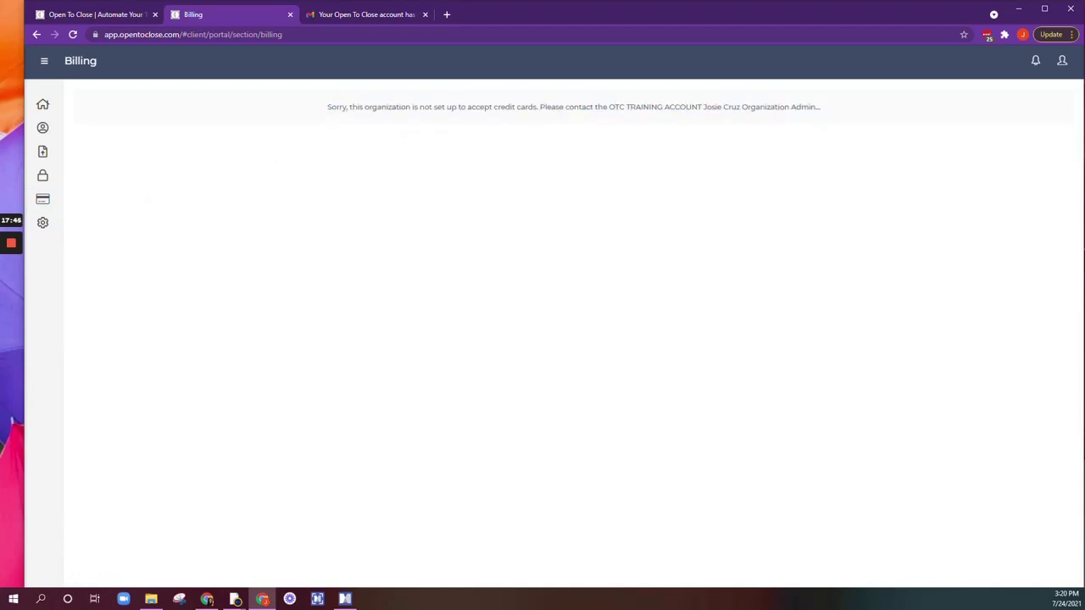
pyautogui.tripleClick(553, 108)
pyautogui.click(590, 129)
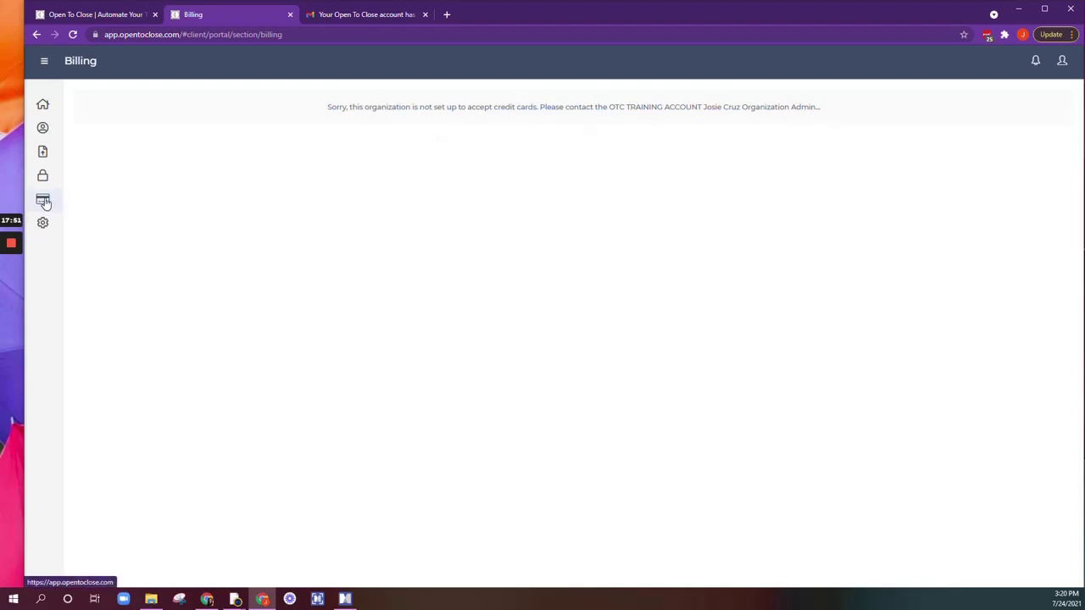
# Review the time zone and How It Works options in the personal global settings, and close the settings without changes.
pyautogui.click(43, 224)
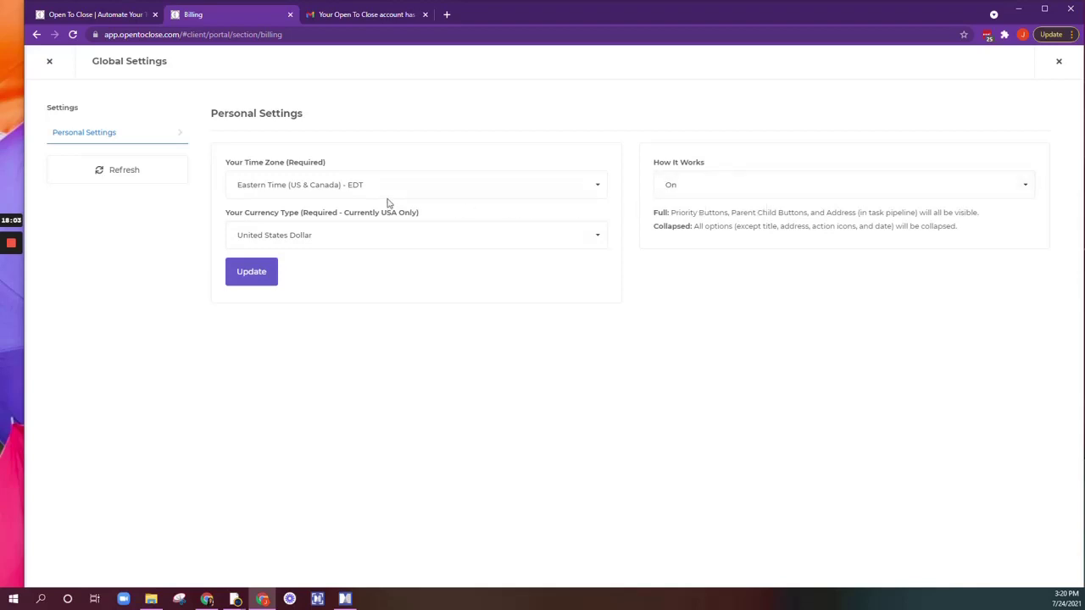
pyautogui.click(364, 186)
pyautogui.click(467, 188)
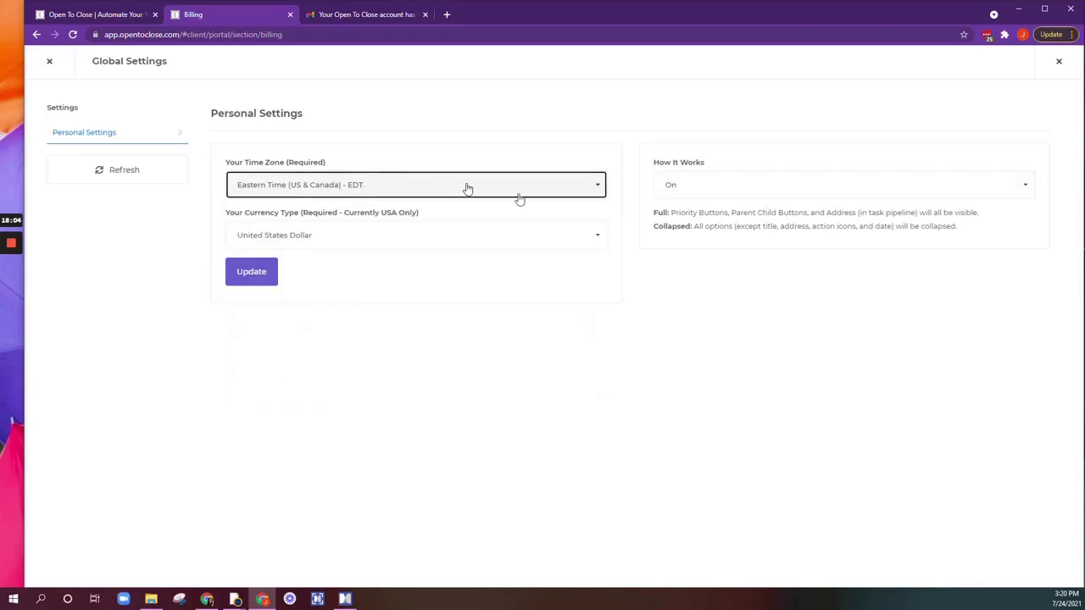
pyautogui.click(691, 190)
pyautogui.click(692, 189)
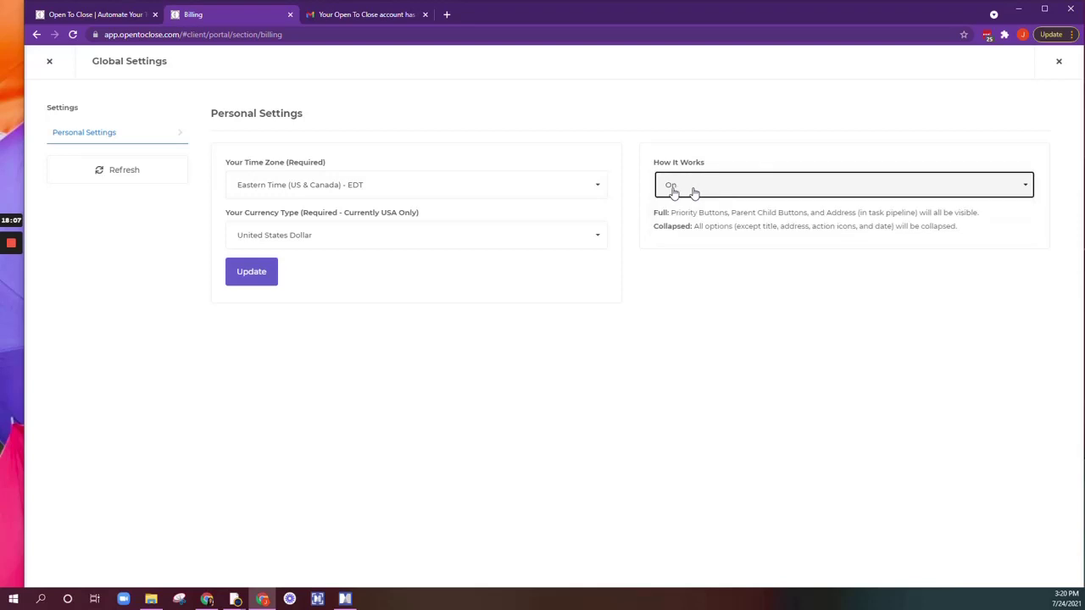
pyautogui.click(48, 62)
# Revisit the Properties and Contacts pages and check the account notifications.
pyautogui.click(49, 107)
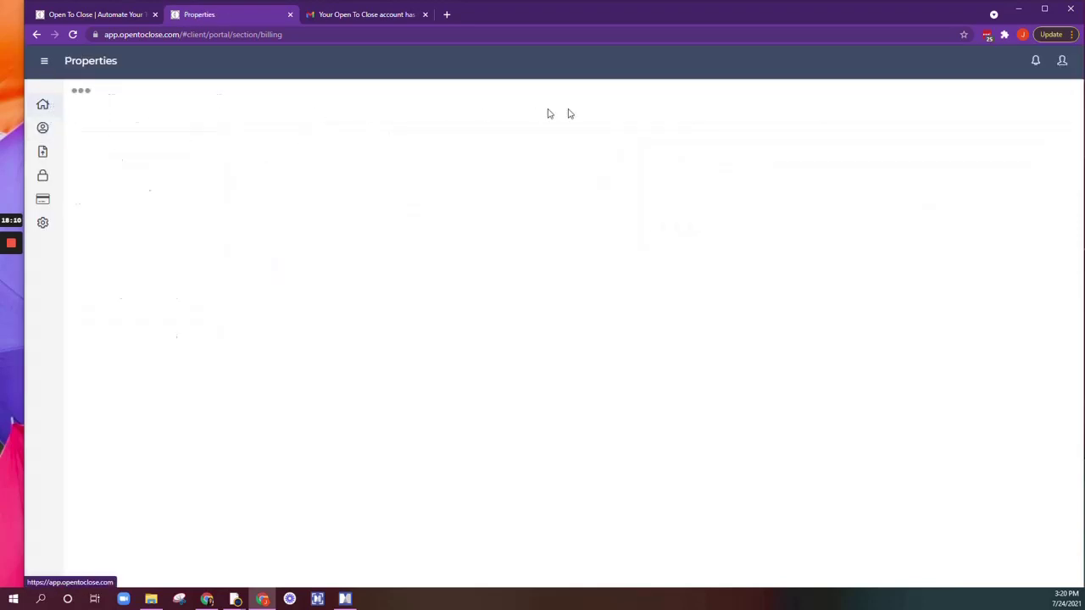
pyautogui.click(42, 128)
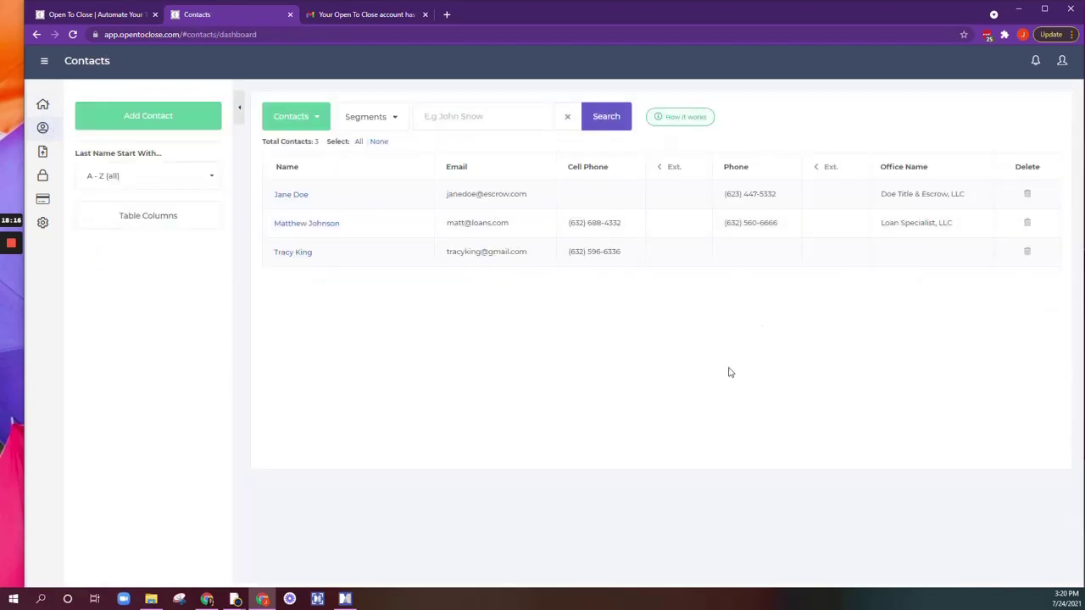
pyautogui.click(1035, 63)
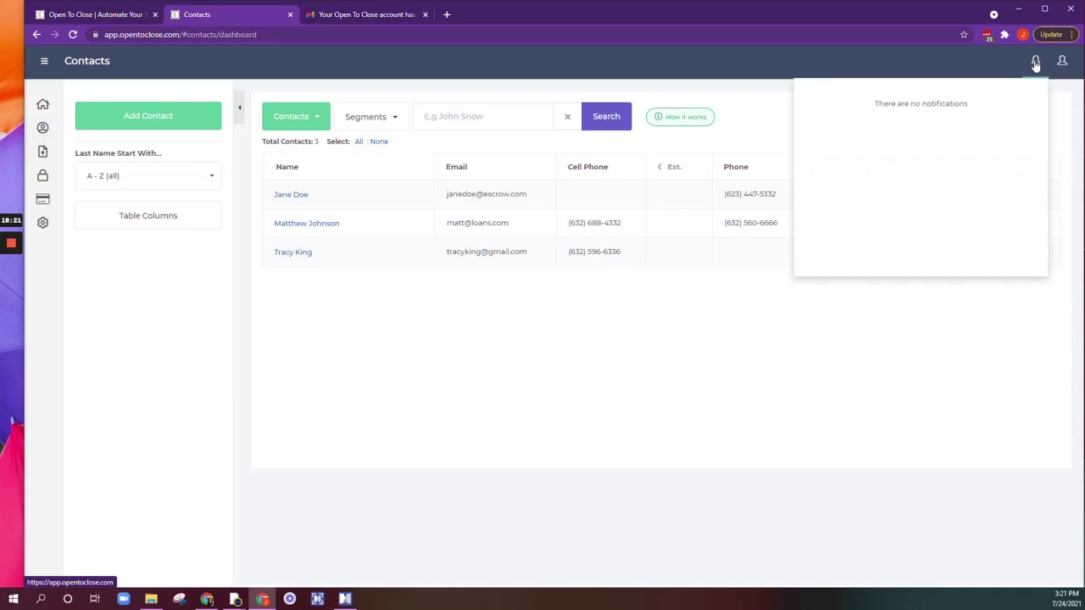
pyautogui.click(1038, 65)
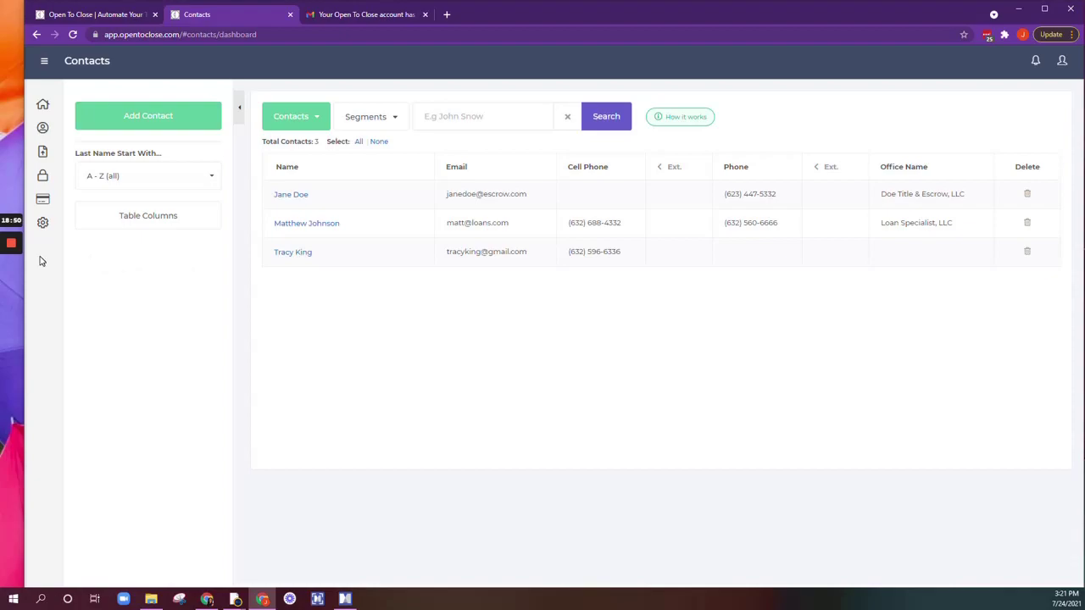
pyautogui.moveTo(12, 246)
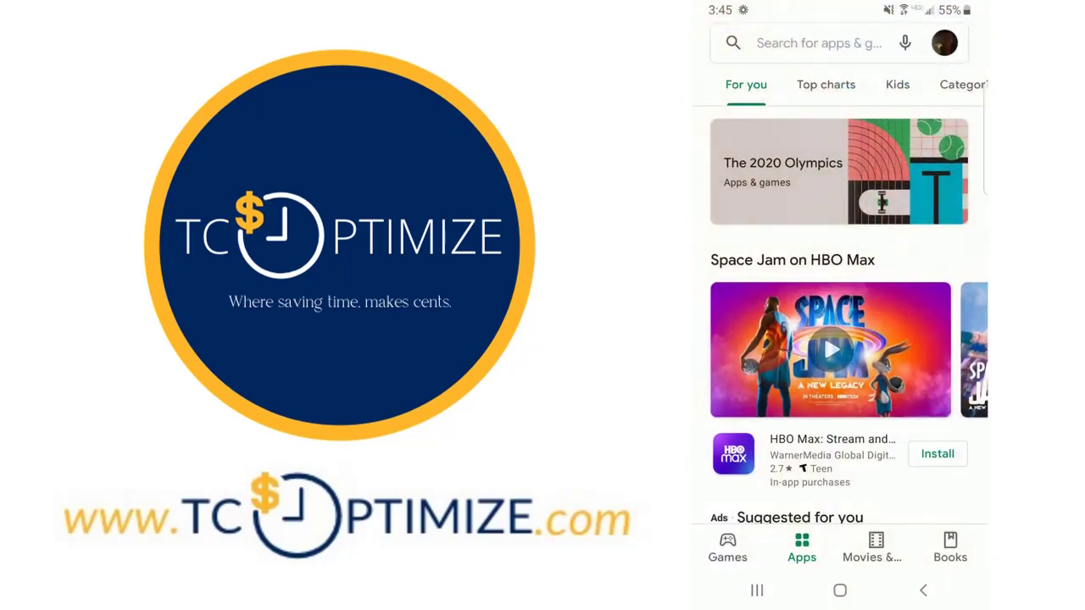
# Switch to the Google Play Store, search for "open to close" and open the Open To Close app's details page.
pyautogui.click(819, 43)
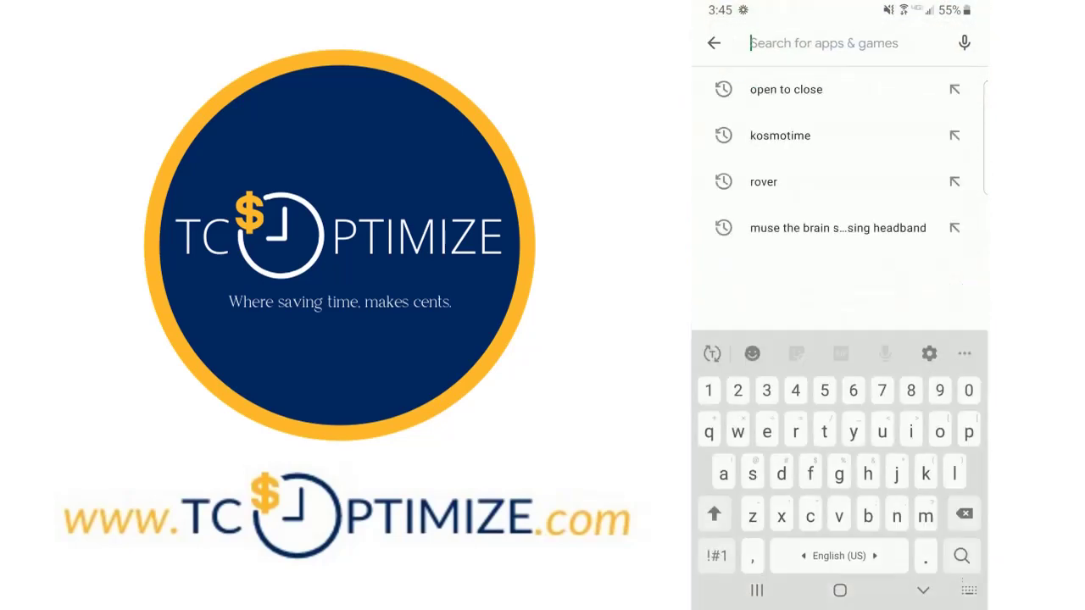
pyautogui.click(786, 89)
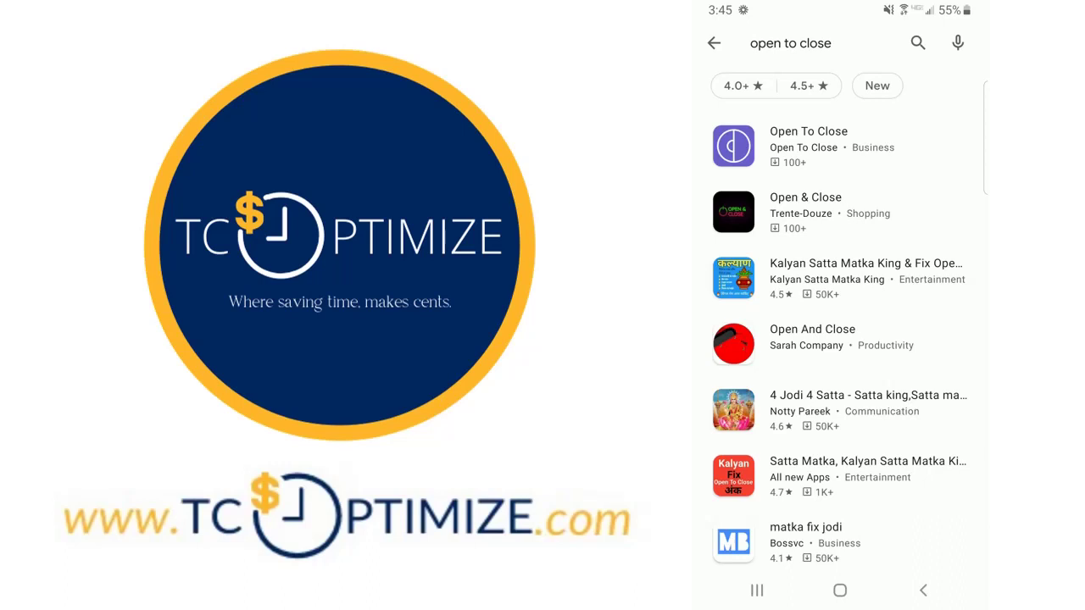
pyautogui.click(809, 146)
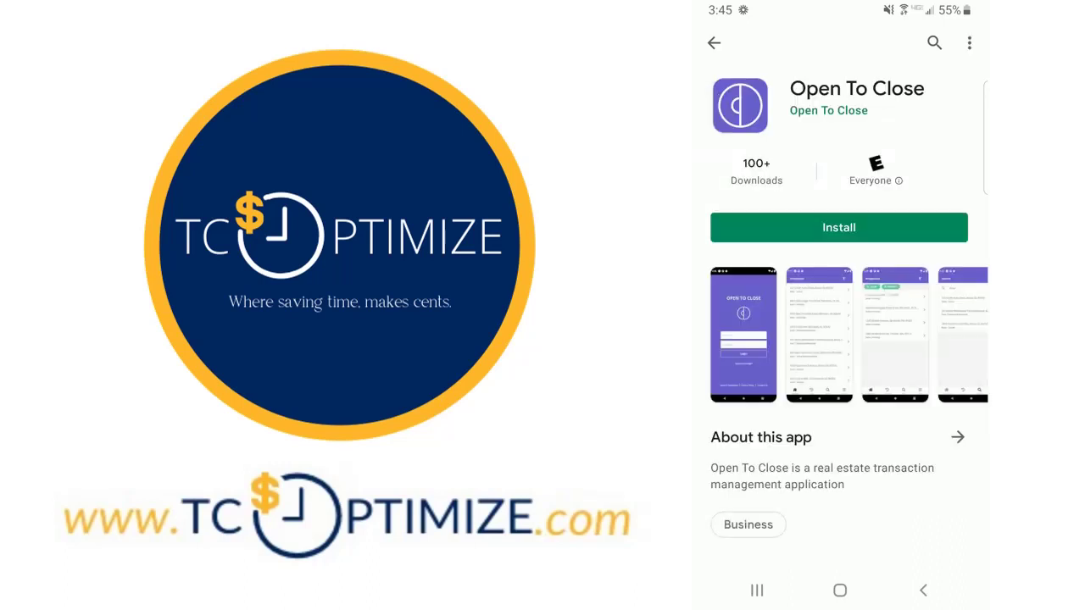